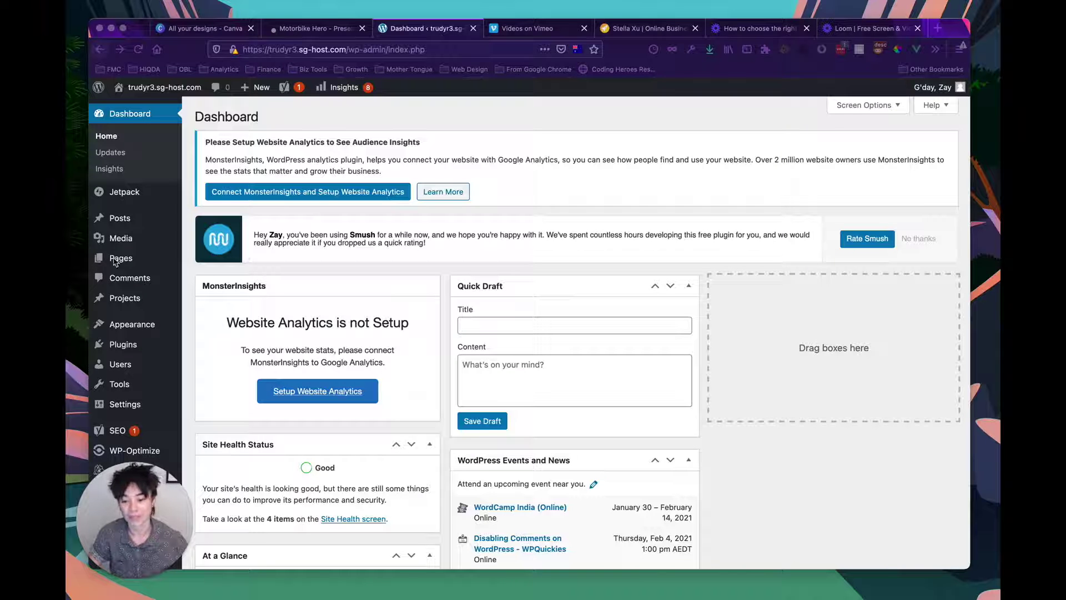
Open the Divi theme options and look over the general settings.
{"action": "mouse_move", "coordinate": [138, 488]}
{"action": "left_mouse_down"}
{"action": "mouse_move", "coordinate": [358, 456]}
{"action": "mouse_move", "coordinate": [800, 459]}
{"action": "mouse_move", "coordinate": [916, 473]}
{"action": "mouse_move", "coordinate": [937, 492]}
{"action": "left_mouse_up"}
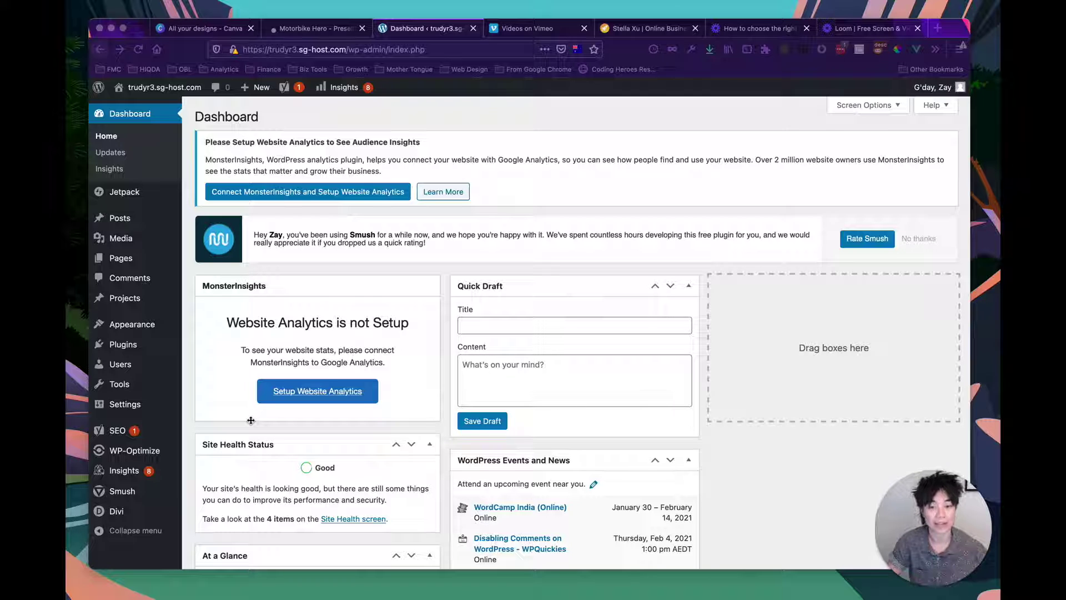
{"action": "left_click", "coordinate": [119, 511]}
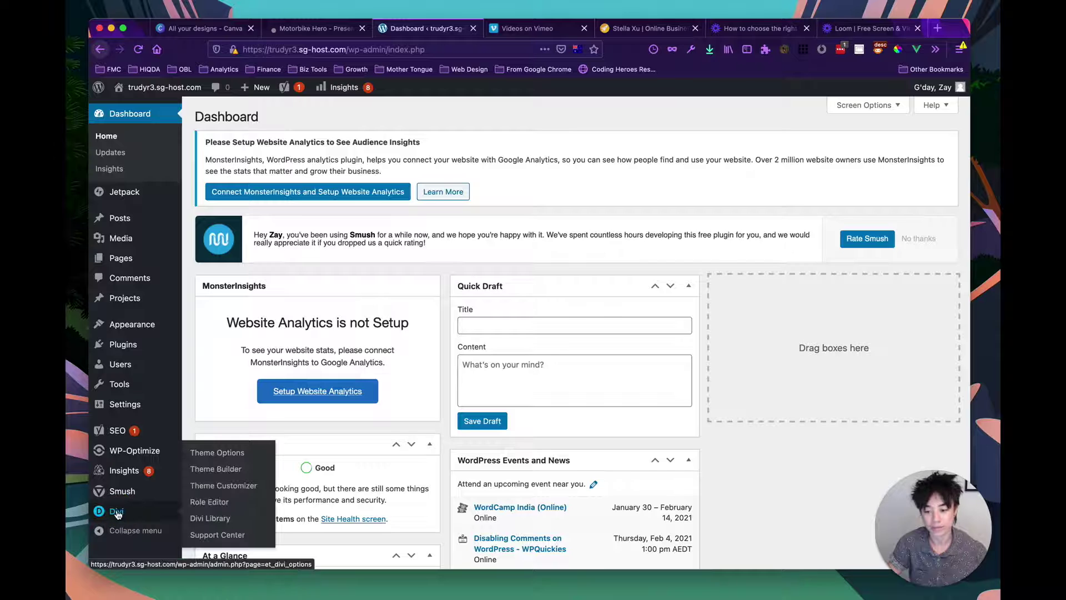
{"action": "left_click", "coordinate": [216, 459]}
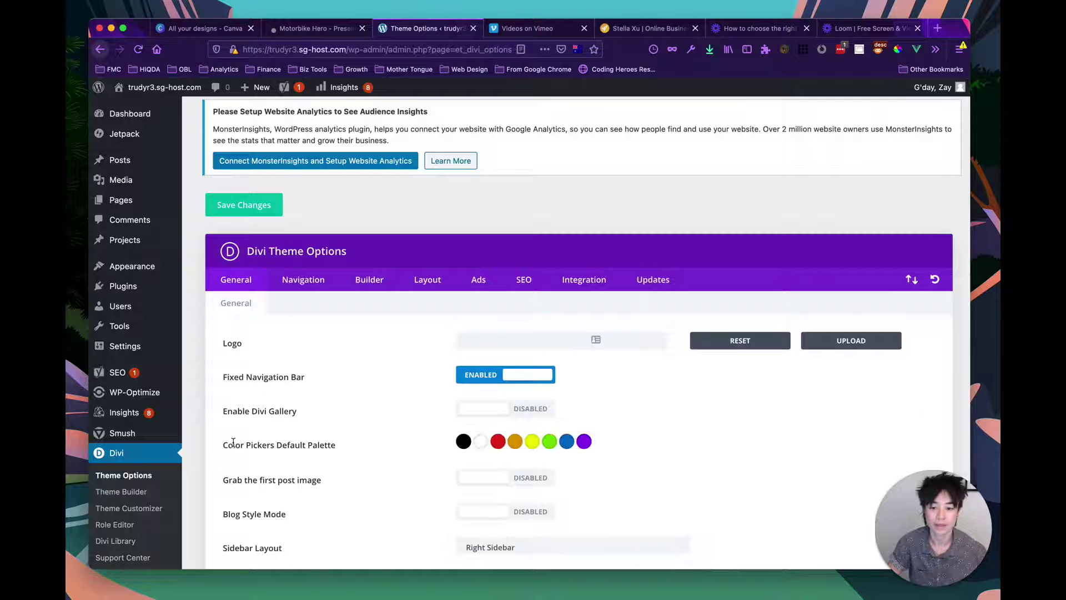
{"action": "scroll", "coordinate": [305, 407], "scroll_direction": "down", "scroll_amount": 3}
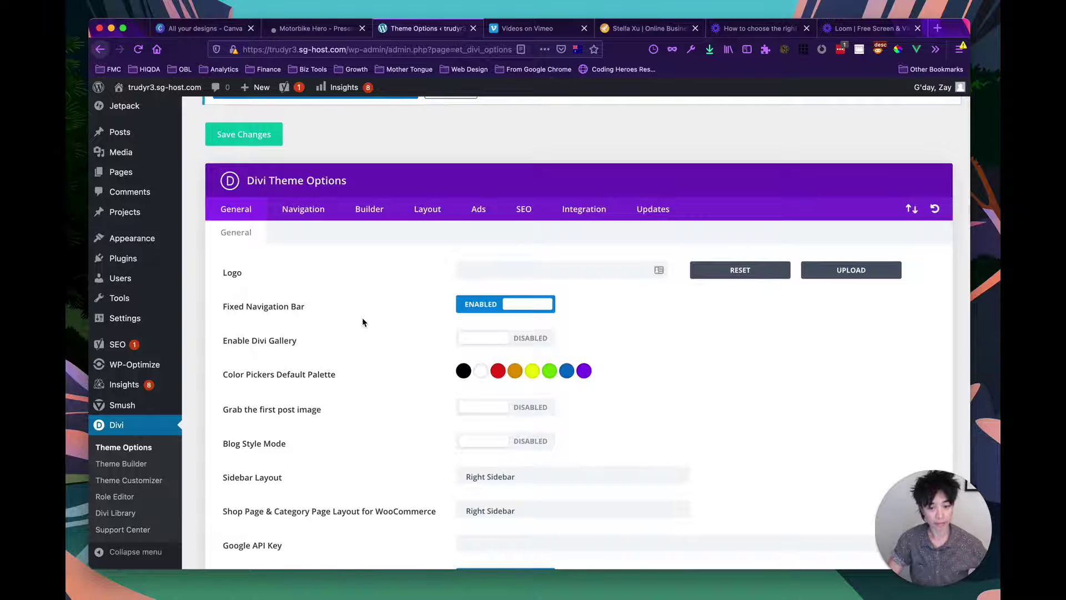
{"action": "scroll", "coordinate": [362, 322], "scroll_direction": "down", "scroll_amount": 2}
{"action": "scroll", "coordinate": [362, 322], "scroll_direction": "up", "scroll_amount": 5}
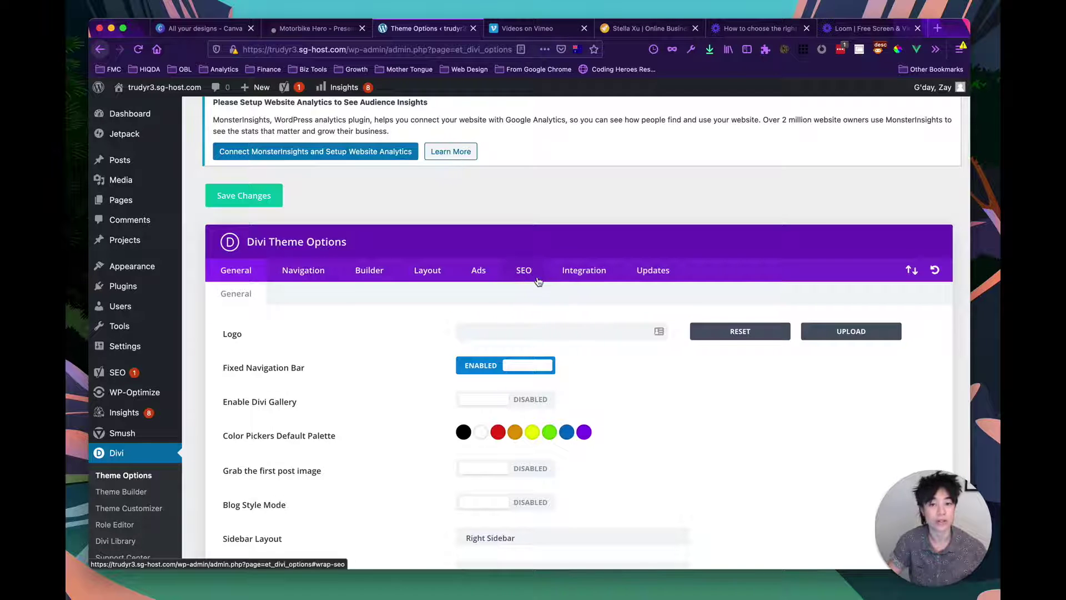
{"action": "scroll", "coordinate": [413, 352], "scroll_direction": "down", "scroll_amount": 1}
{"action": "scroll", "coordinate": [412, 352], "scroll_direction": "down", "scroll_amount": 1}
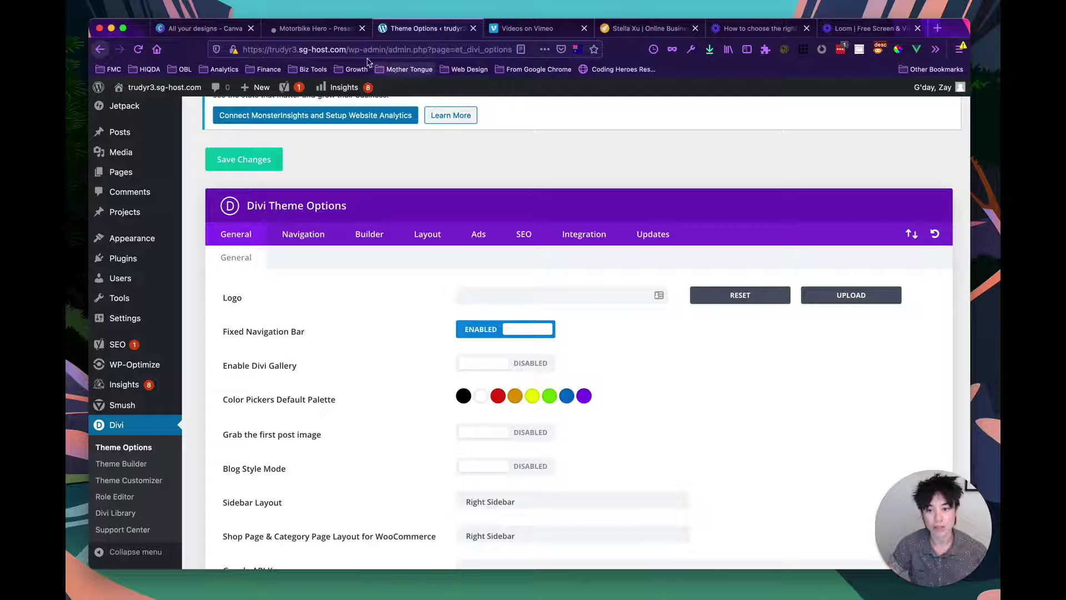
In the Motorbike Hero style guide in Canva, copy the hex code #A94432 from the main brand colour swatch's custom colour setting.
{"action": "left_click", "coordinate": [303, 29]}
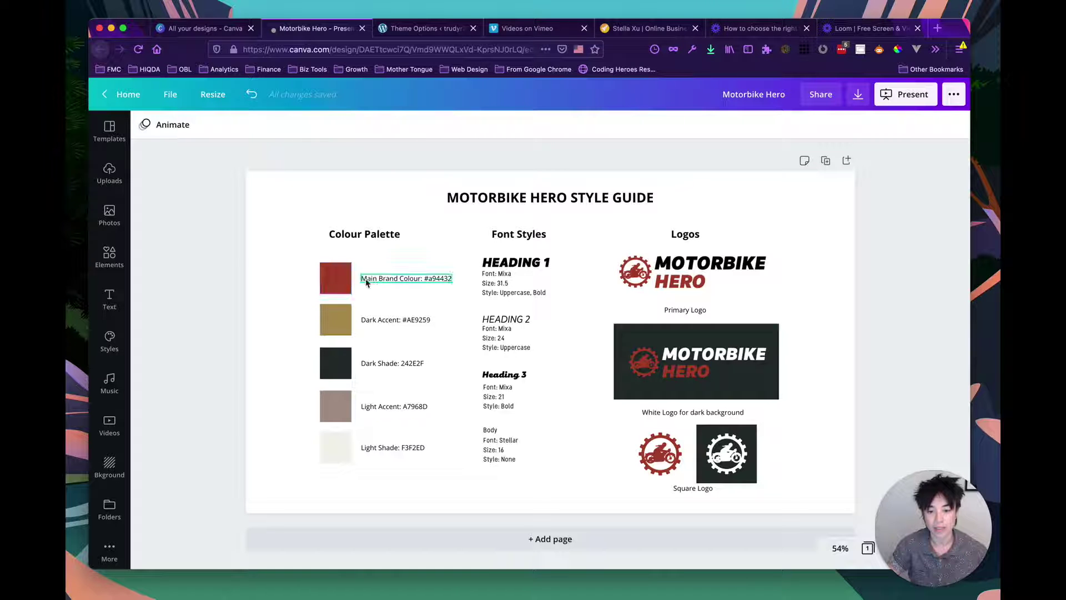
{"action": "left_click", "coordinate": [341, 278]}
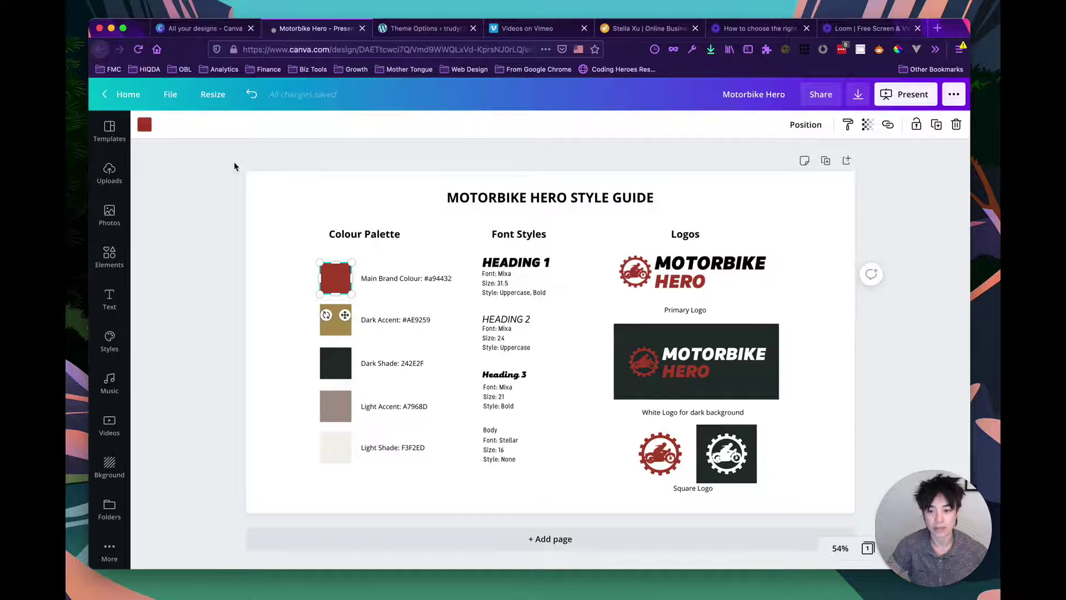
{"action": "left_click", "coordinate": [144, 124]}
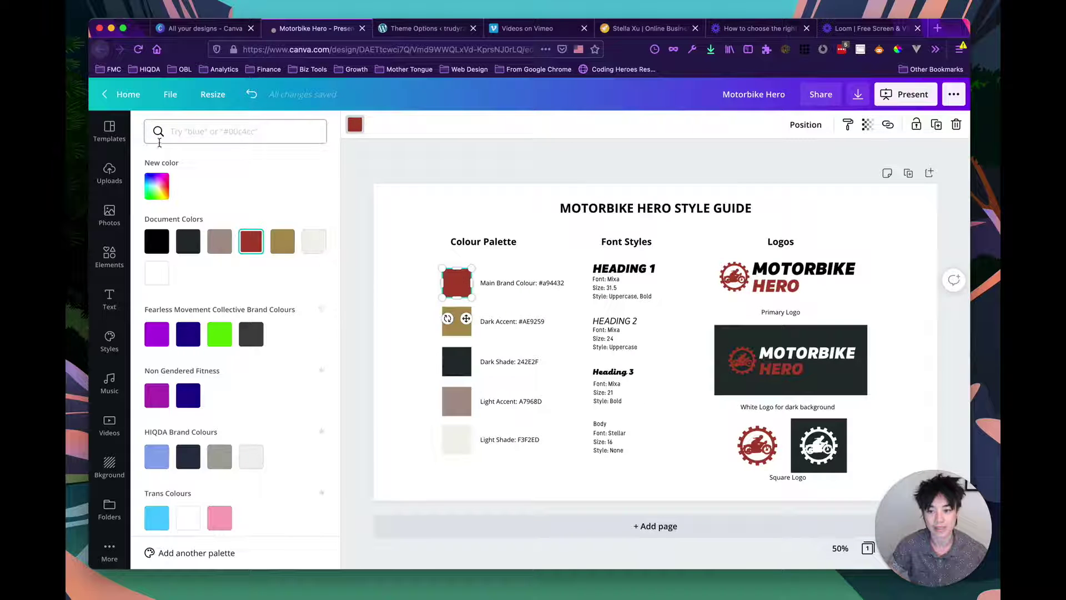
{"action": "left_click", "coordinate": [157, 187]}
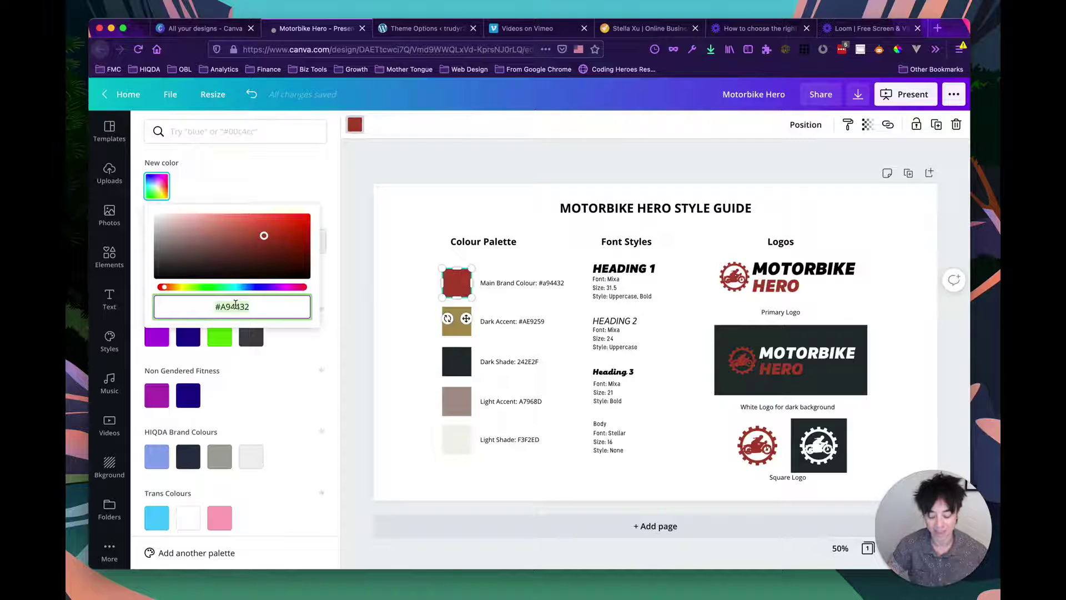
{"action": "right_click", "coordinate": [236, 304]}
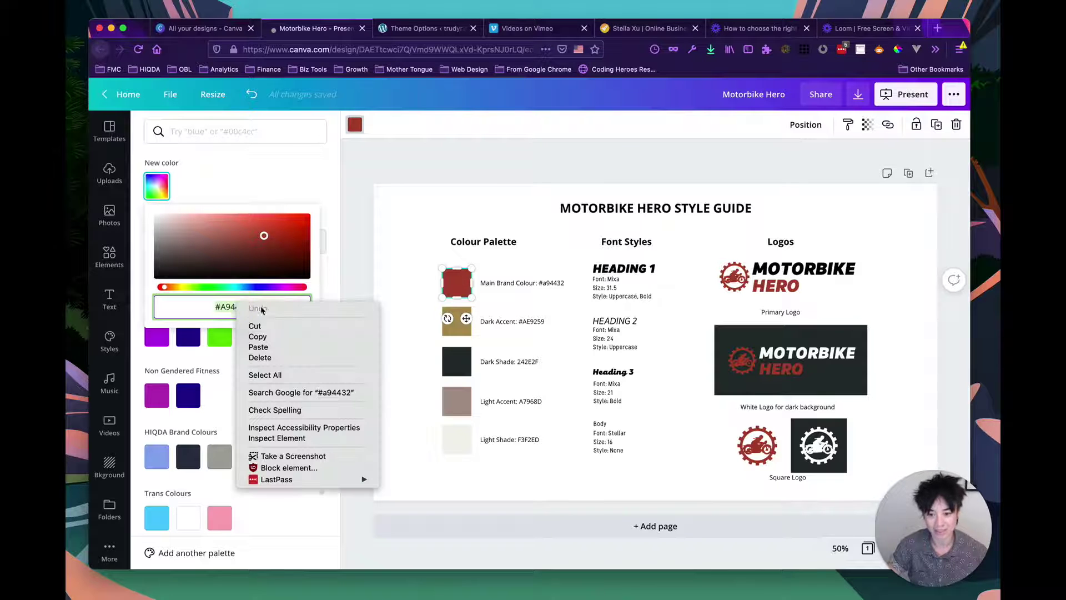
{"action": "left_click", "coordinate": [268, 337]}
{"action": "left_click", "coordinate": [432, 223]}
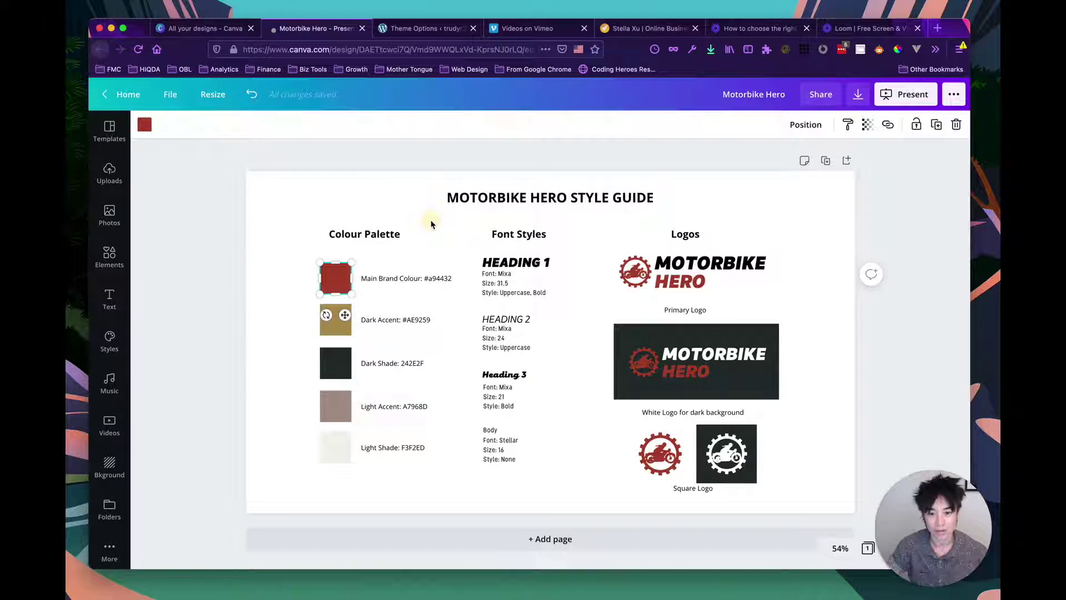
Copy the hex code #a94432 from the Main Brand Colour text label in the style guide.
{"action": "left_click", "coordinate": [428, 278]}
{"action": "left_click", "coordinate": [435, 278]}
{"action": "left_click_drag", "start_coordinate": [427, 278], "coordinate": [453, 279]}
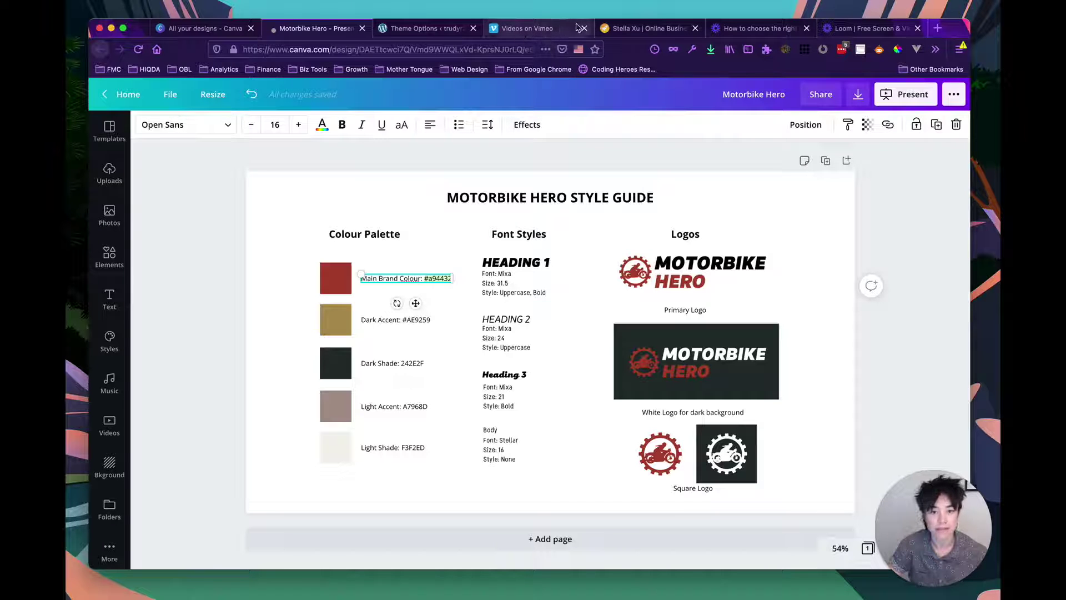
{"action": "left_click", "coordinate": [423, 31]}
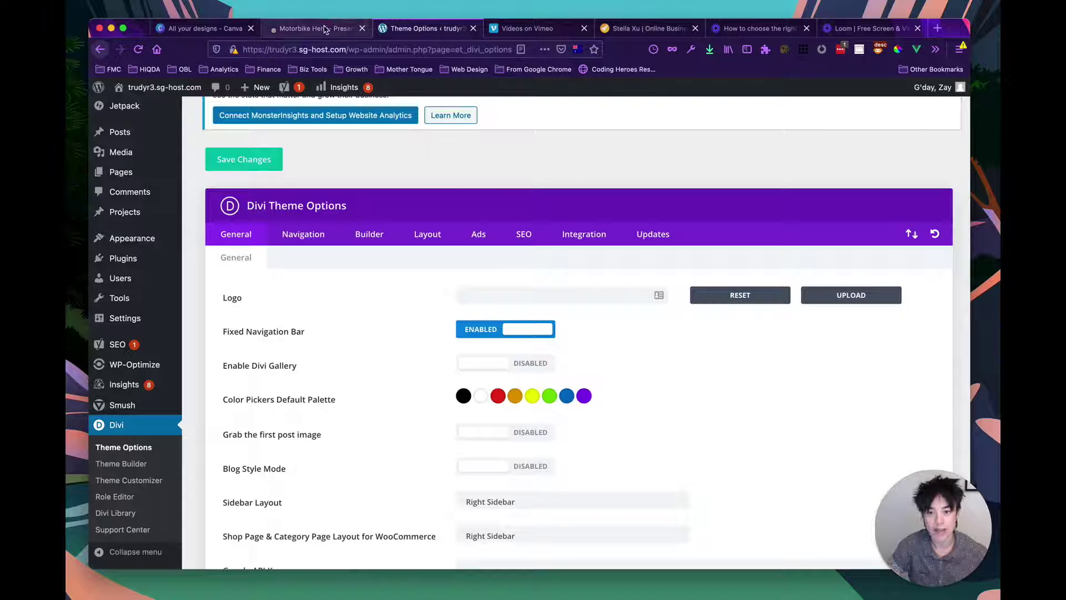
{"action": "left_click", "coordinate": [350, 29]}
{"action": "left_click", "coordinate": [411, 29]}
{"action": "left_click", "coordinate": [312, 29]}
{"action": "left_click", "coordinate": [408, 31]}
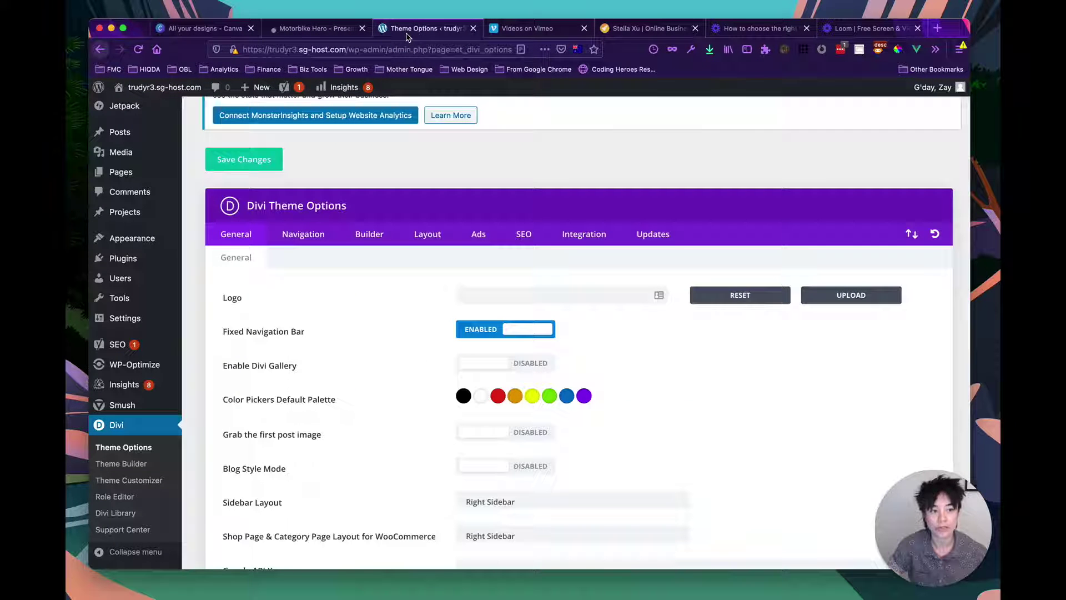
{"action": "left_click", "coordinate": [327, 29]}
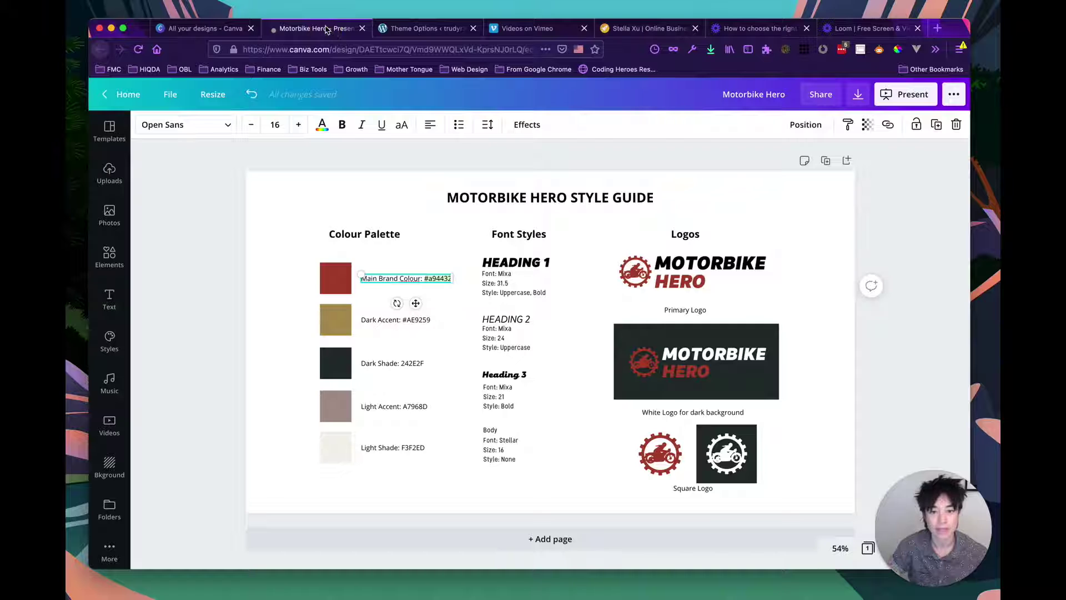
{"action": "left_click", "coordinate": [424, 28]}
{"action": "left_click", "coordinate": [317, 33]}
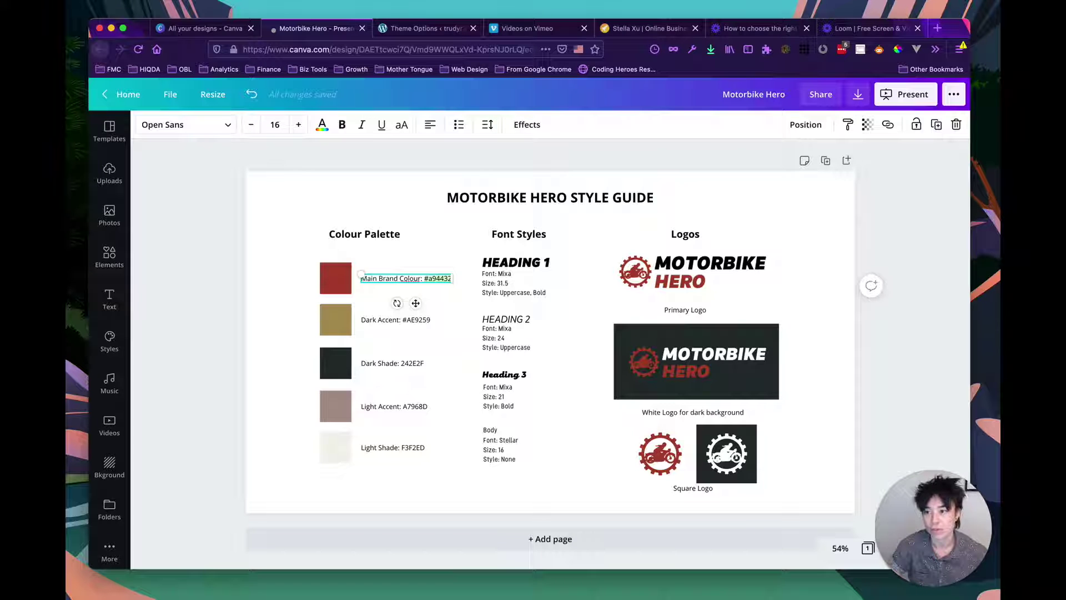
{"action": "key", "text": "super+n"}
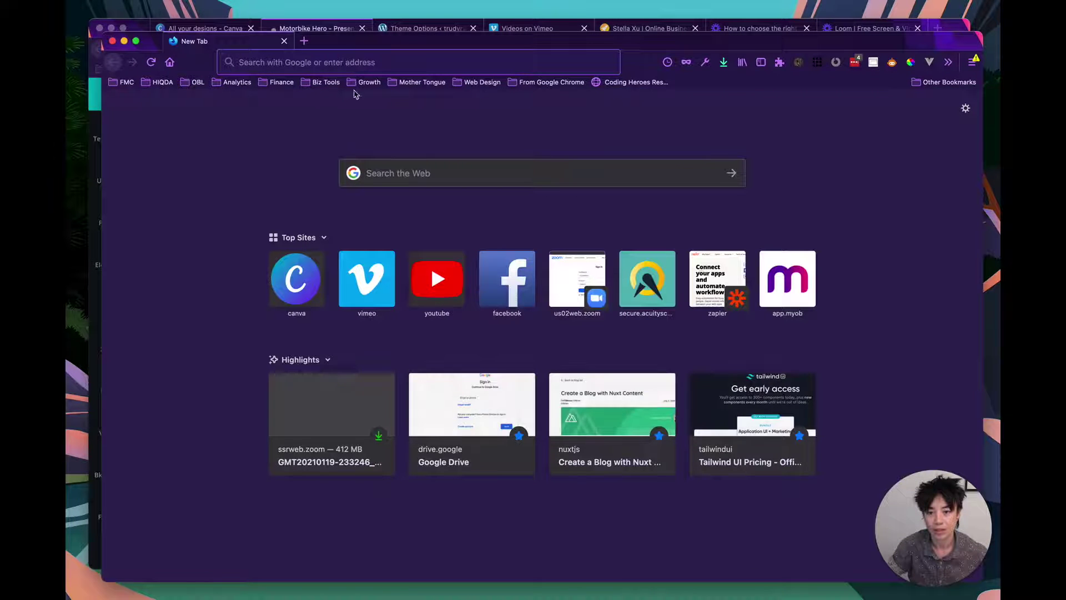
{"action": "left_click_drag", "start_coordinate": [374, 44], "coordinate": [528, 58]}
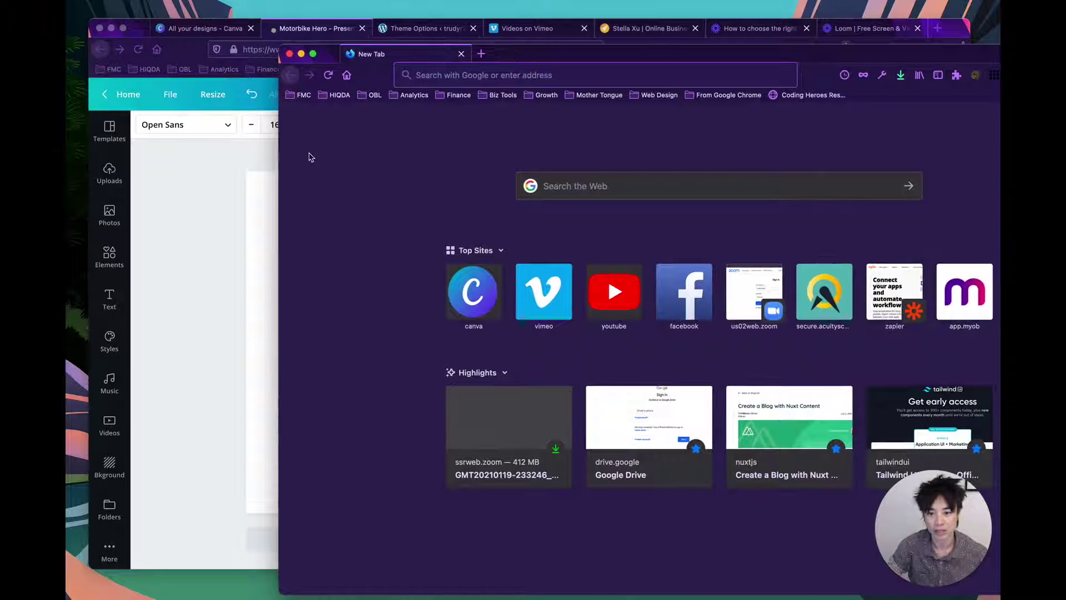
{"action": "left_click", "coordinate": [229, 193]}
{"action": "left_click", "coordinate": [988, 133]}
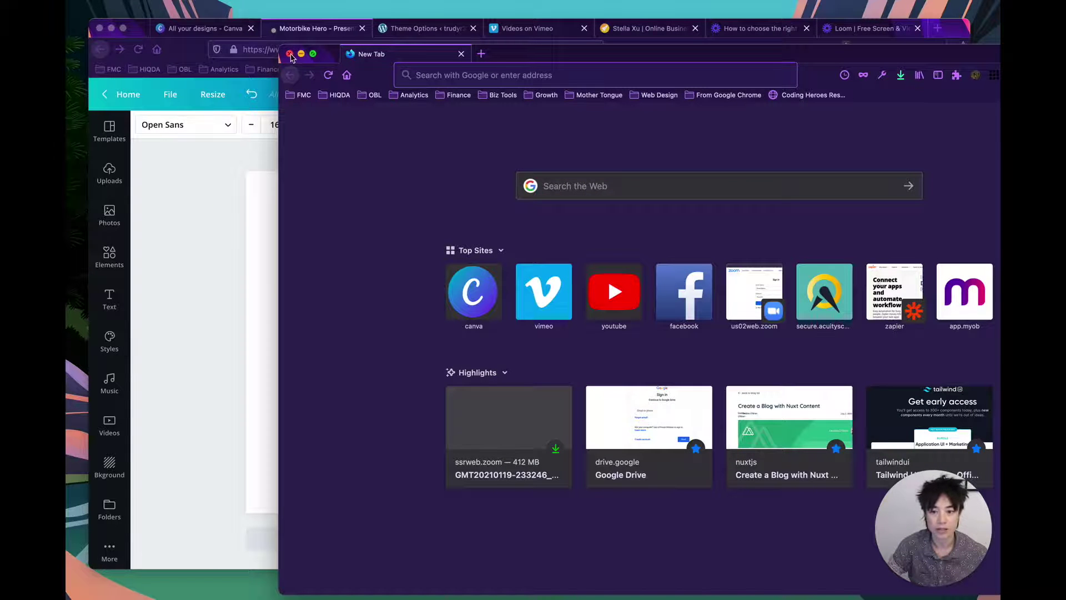
{"action": "left_click", "coordinate": [290, 53]}
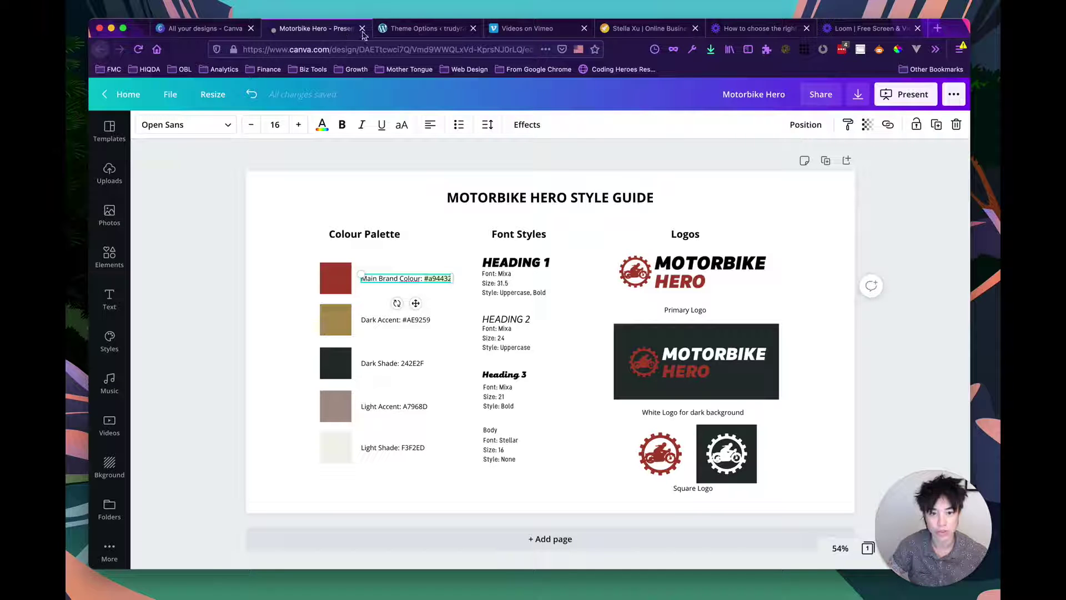
{"action": "left_click", "coordinate": [939, 29]}
{"action": "left_click", "coordinate": [939, 29]}
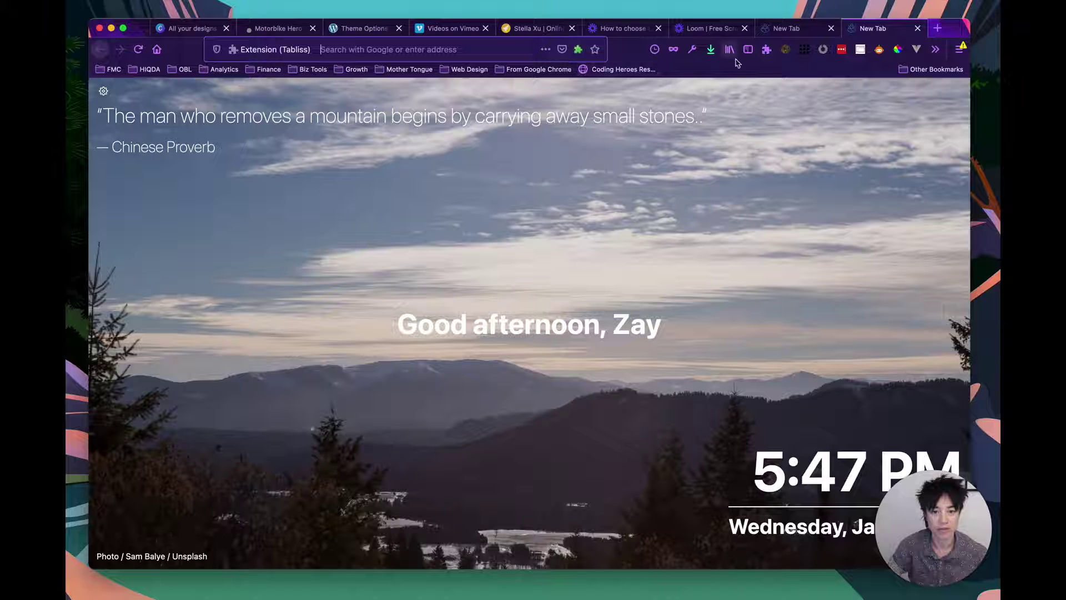
{"action": "left_click", "coordinate": [778, 31]}
{"action": "left_click", "coordinate": [831, 28]}
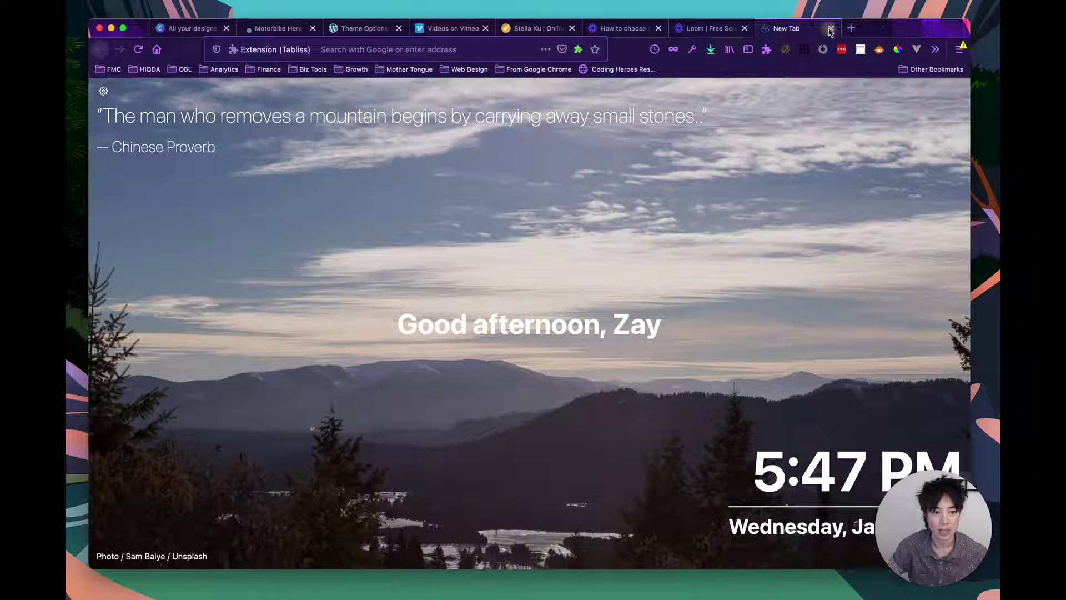
{"action": "left_click", "coordinate": [831, 28]}
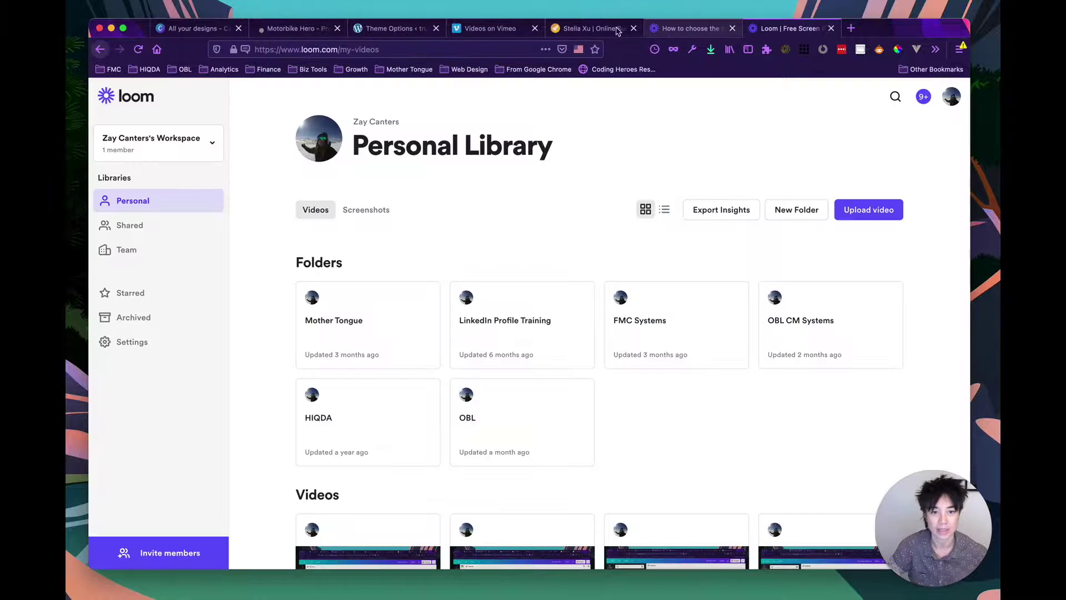
{"action": "left_click", "coordinate": [367, 28]}
{"action": "left_click", "coordinate": [300, 29]}
{"action": "left_click", "coordinate": [358, 31]}
{"action": "left_click", "coordinate": [311, 28]}
Switch to the Divi theme options in WordPress and set the red swatch of the default colour picker palette to #a94432.
{"action": "left_click", "coordinate": [380, 31]}
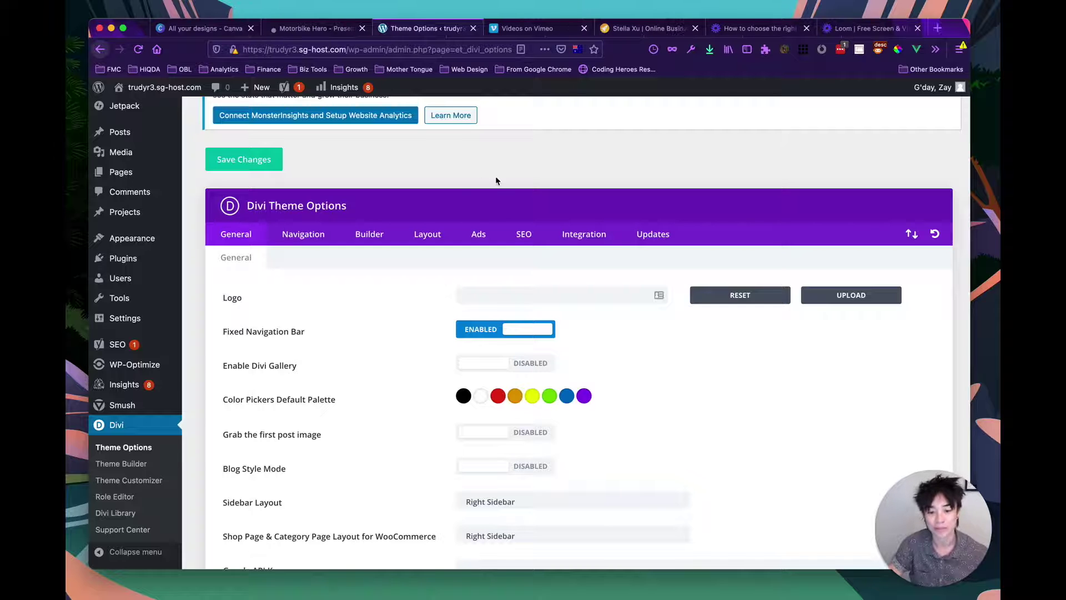
{"action": "left_click", "coordinate": [498, 396]}
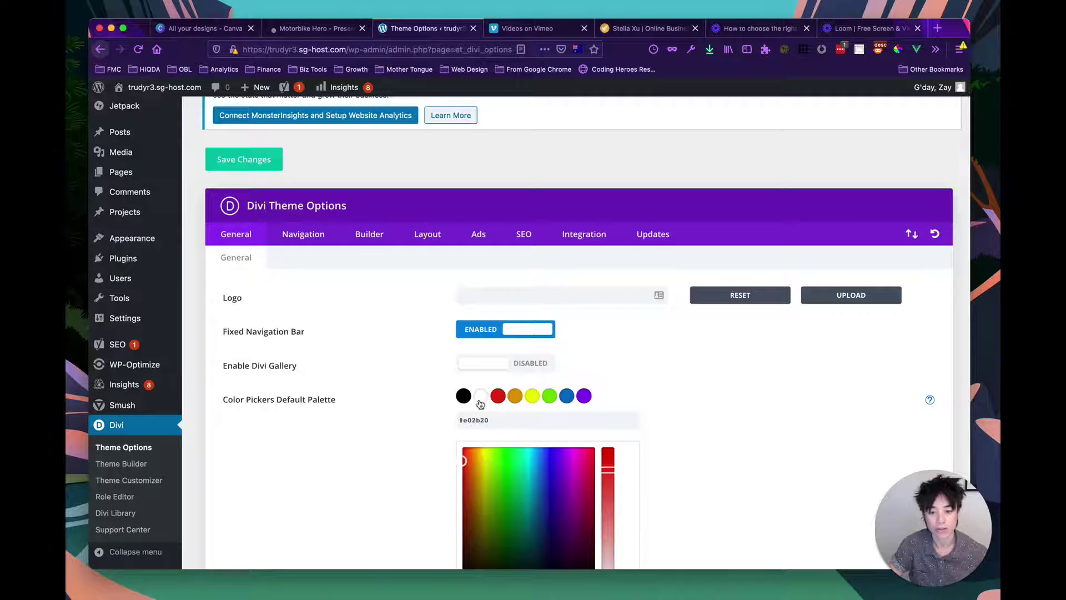
{"action": "scroll", "coordinate": [409, 424], "scroll_direction": "down", "scroll_amount": 4}
{"action": "left_click", "coordinate": [500, 311]}
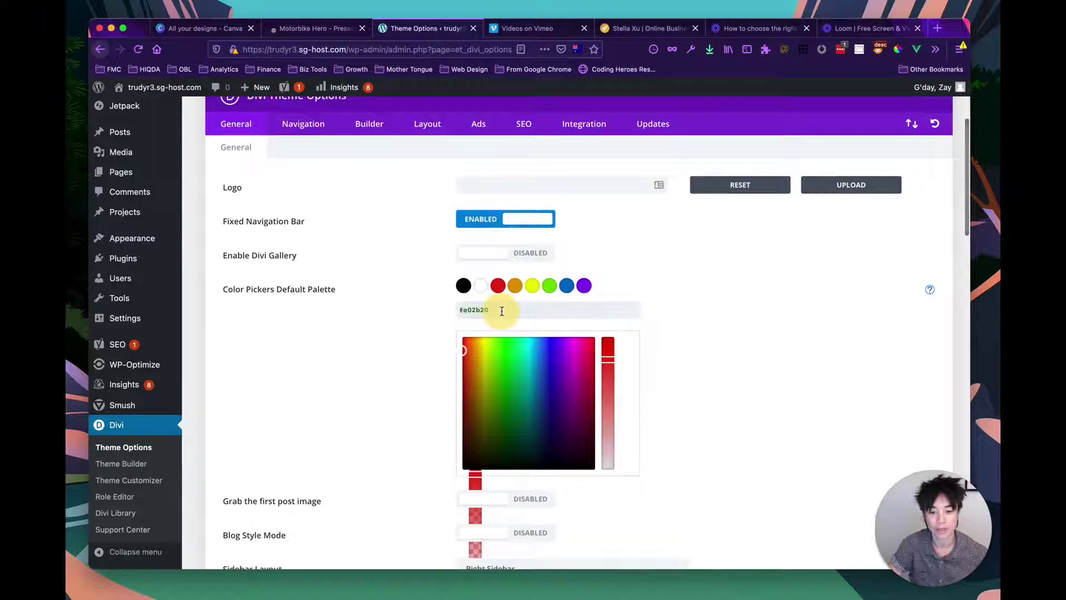
{"action": "right_click", "coordinate": [469, 310]}
{"action": "left_click", "coordinate": [493, 368]}
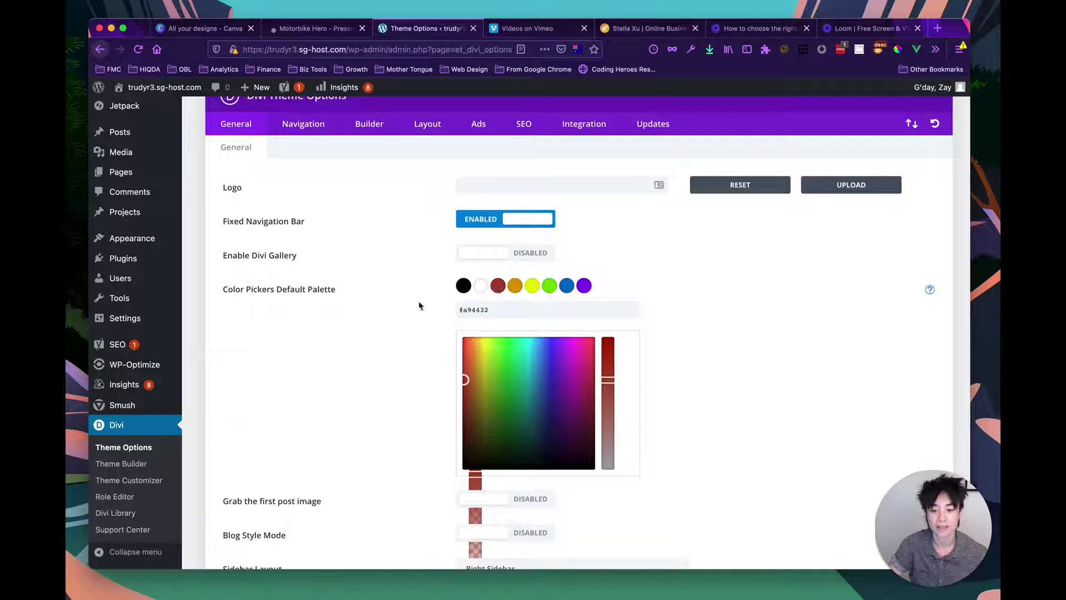
Return to the Motorbike Hero style guide in Canva and copy the Dark Accent hex code #AE9259.
{"action": "left_click", "coordinate": [224, 32]}
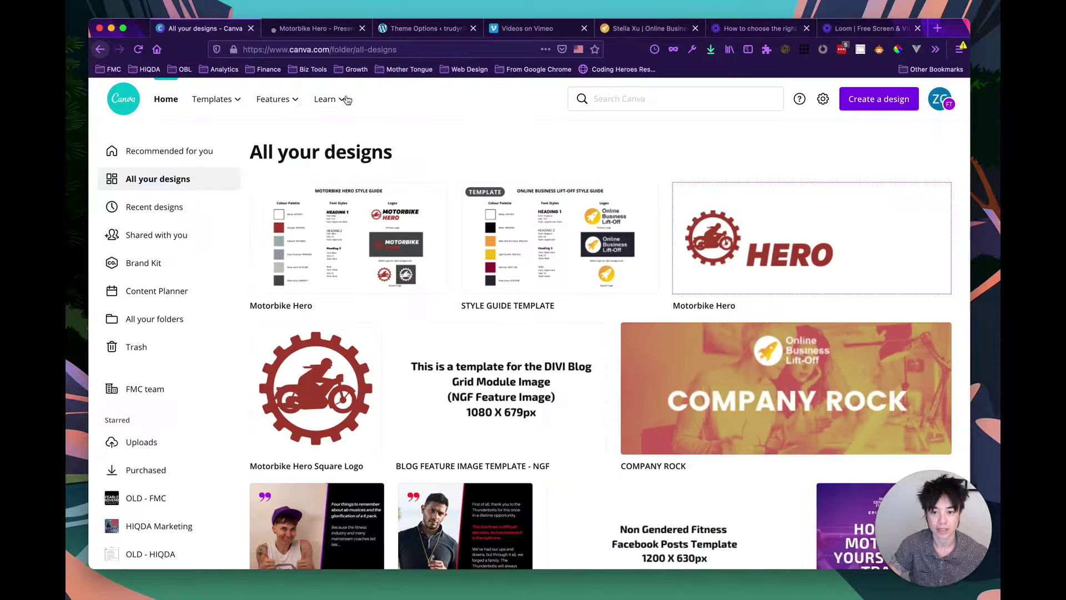
{"action": "left_click", "coordinate": [314, 29]}
{"action": "left_click", "coordinate": [400, 319]}
{"action": "double_click", "coordinate": [406, 319]}
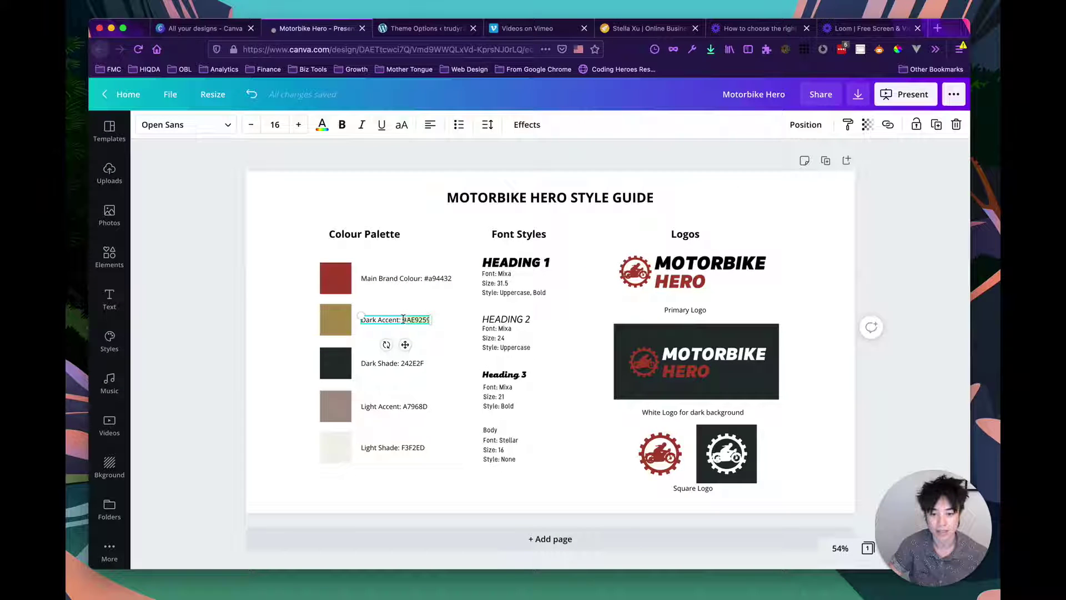
Set the orange swatch of Divi's default colour picker palette in WordPress to #ae9259.
{"action": "left_click", "coordinate": [411, 30]}
{"action": "left_click", "coordinate": [516, 286]}
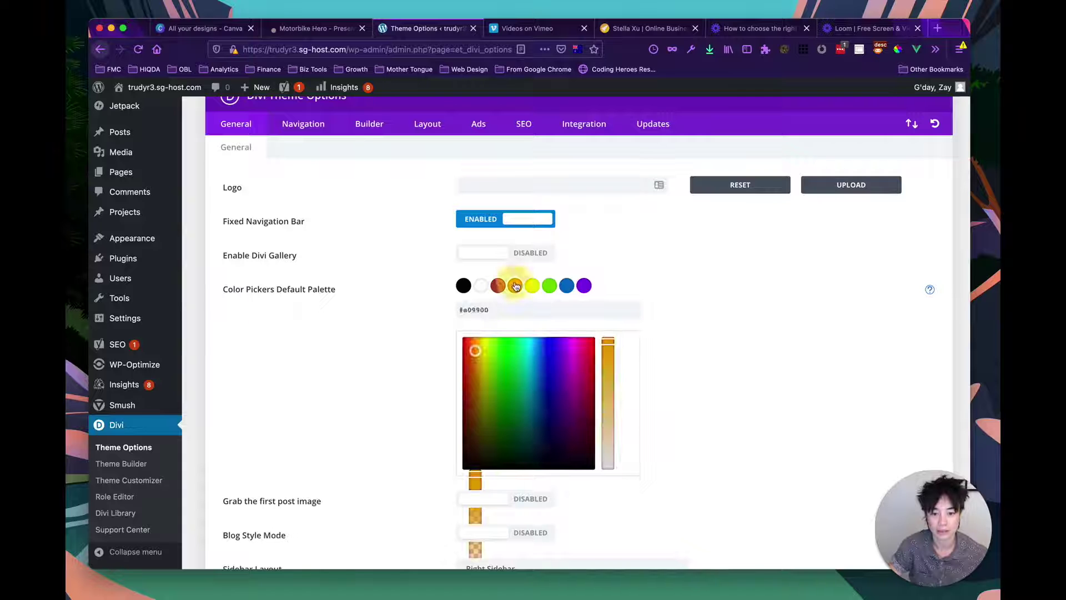
{"action": "double_click", "coordinate": [505, 311]}
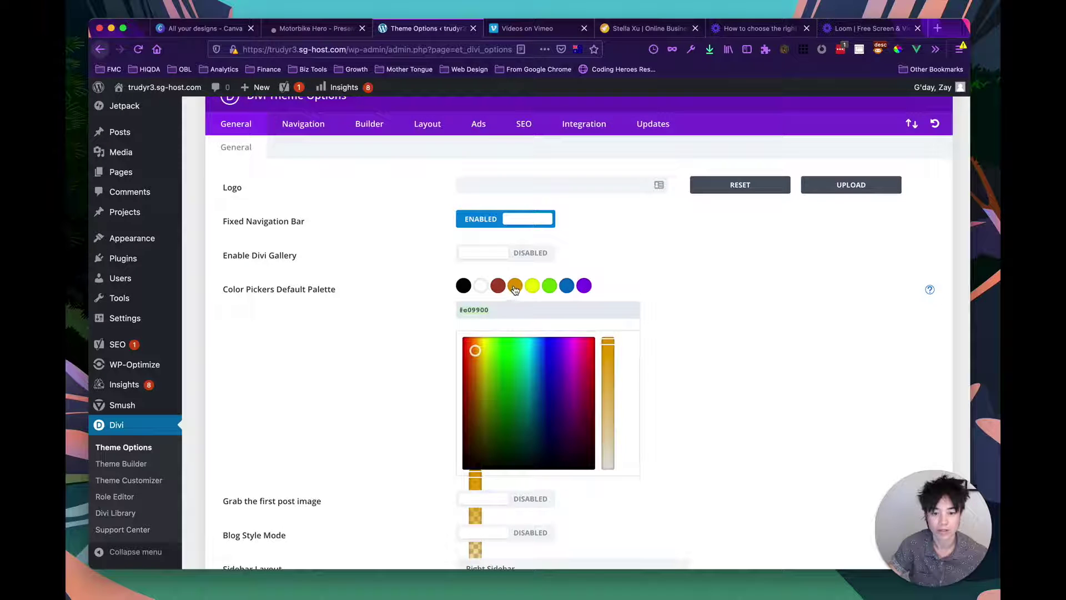
{"action": "double_click", "coordinate": [505, 304]}
{"action": "key", "text": "super+v"}
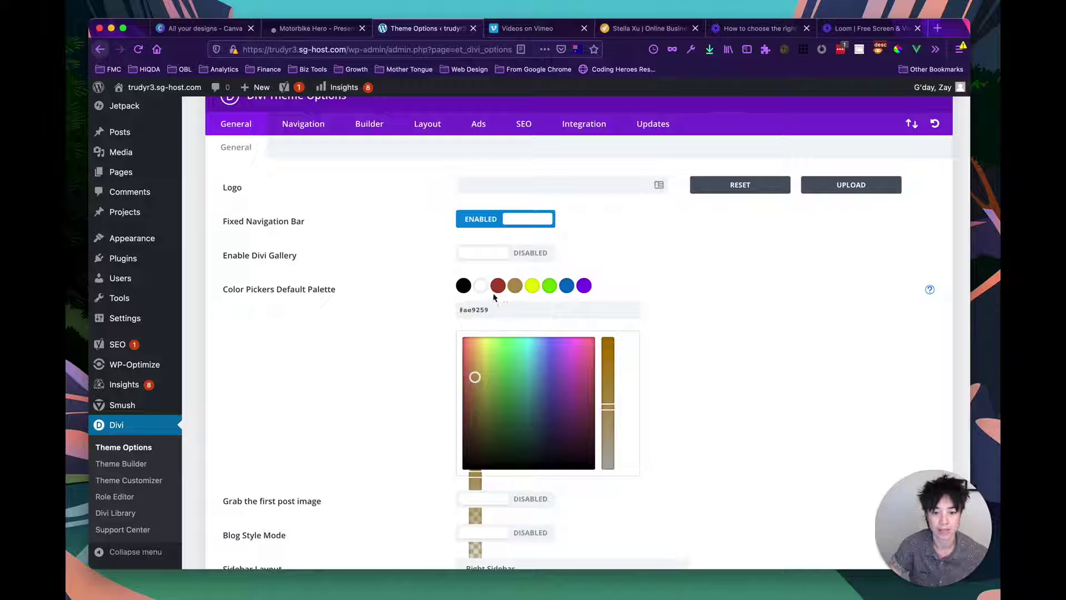
Select the Dark Shade hex code 242E2F in the Motorbike Hero style guide in Canva.
{"action": "left_click", "coordinate": [308, 32]}
{"action": "left_click", "coordinate": [381, 364]}
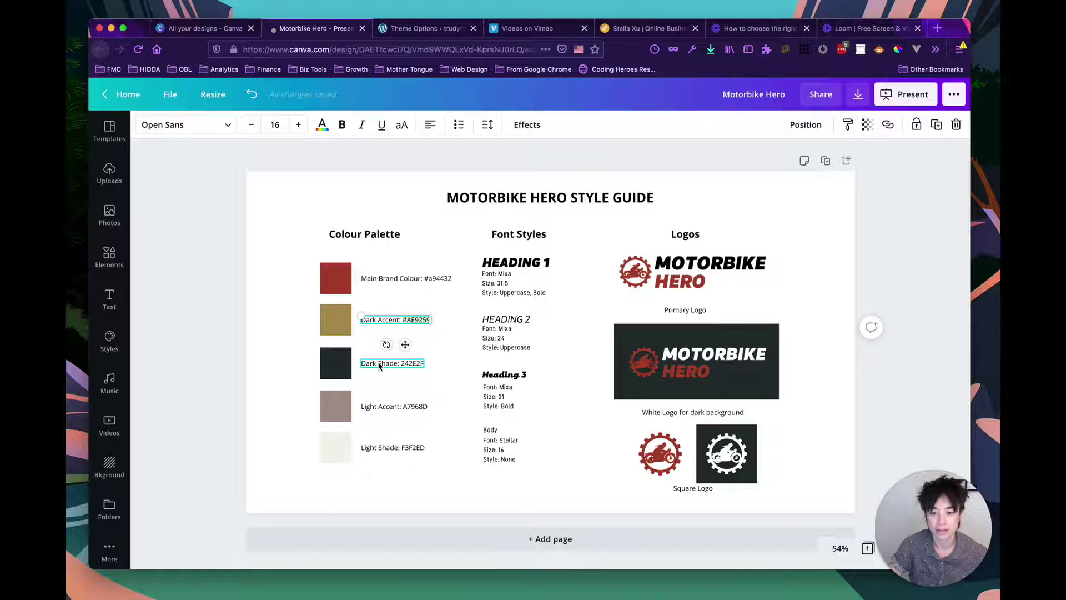
{"action": "double_click", "coordinate": [409, 364]}
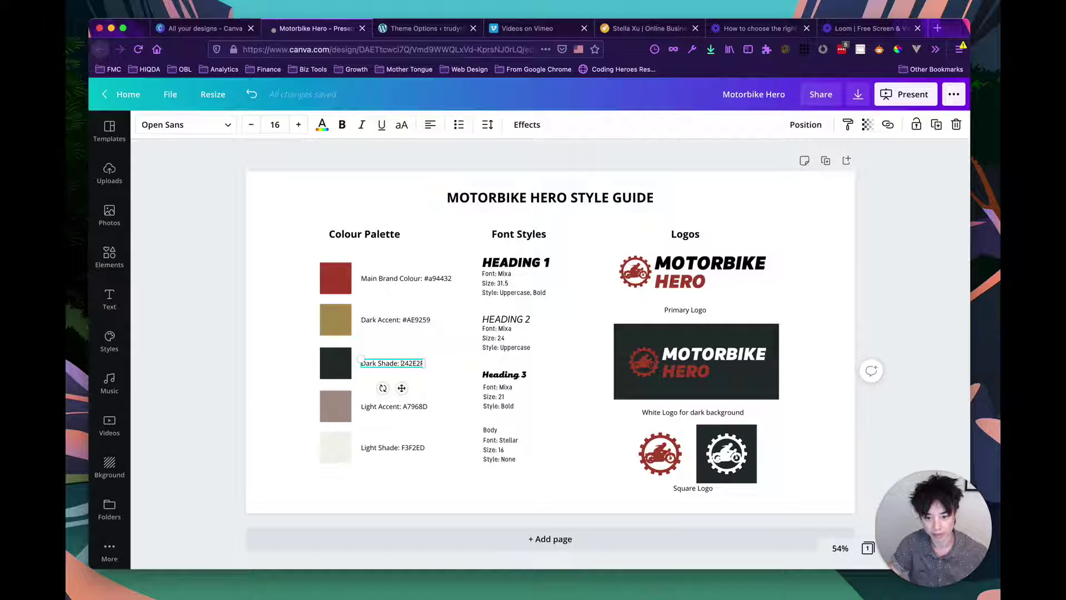
Prefix the Dark Shade code with # in Canva, and try pasting it as #242E2 into the yellow swatch of Divi's default palette in WordPress.
{"action": "type", "text": "#"}
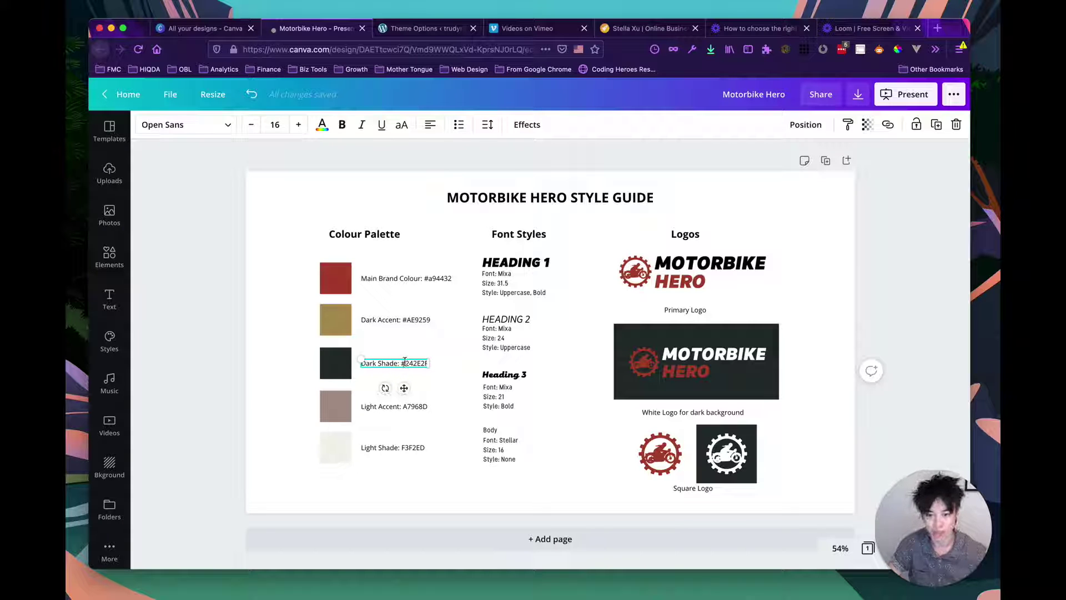
{"action": "left_click_drag", "start_coordinate": [402, 363], "coordinate": [438, 362]}
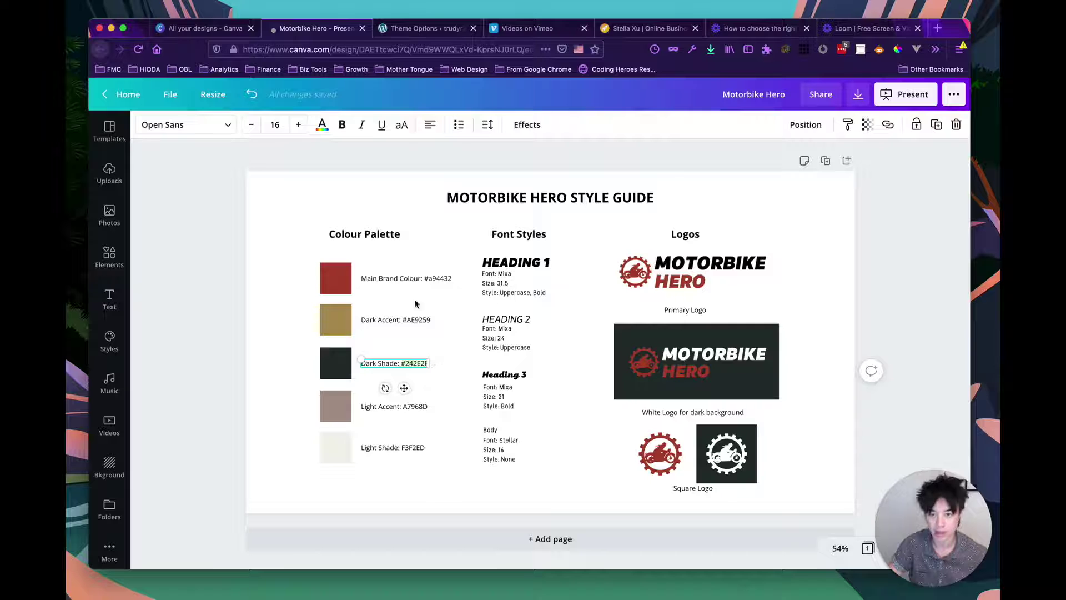
{"action": "left_click", "coordinate": [409, 29]}
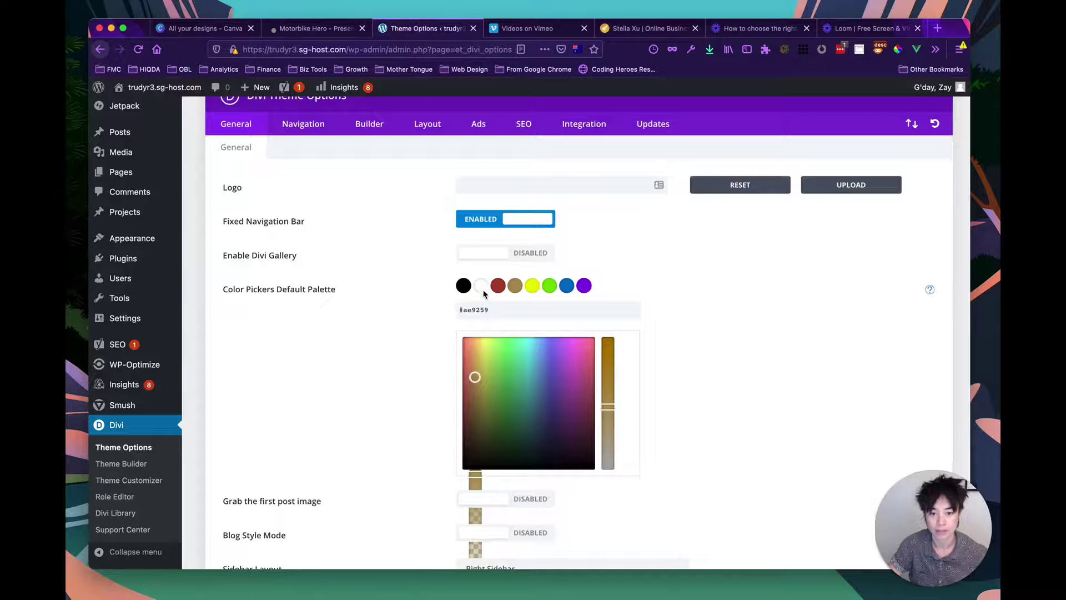
{"action": "left_click", "coordinate": [532, 289]}
{"action": "triple_click", "coordinate": [505, 311]}
{"action": "key", "text": "super+v"}
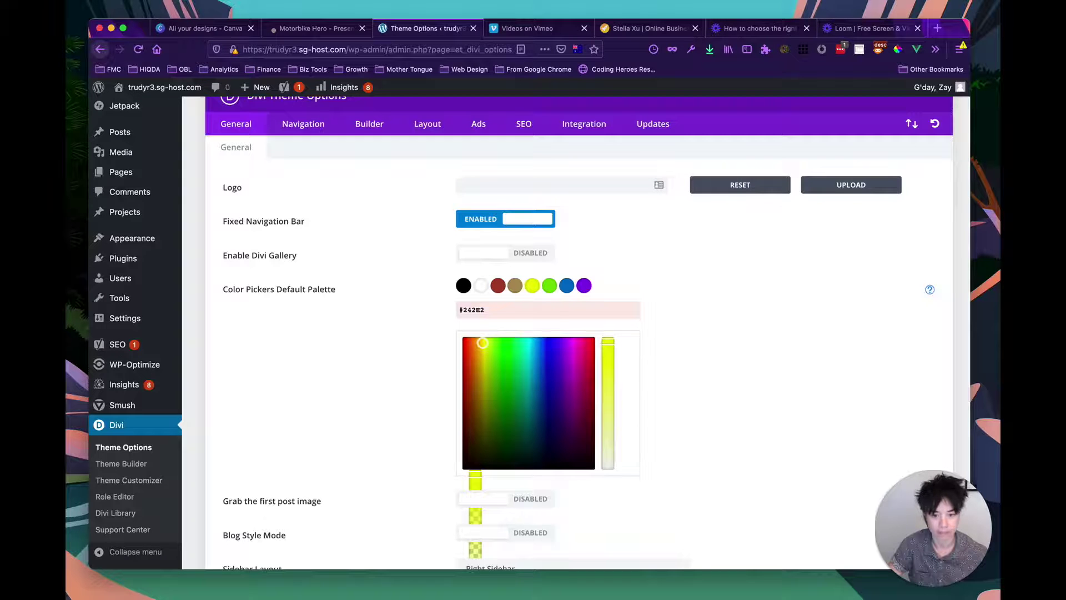
Return to the Motorbike Hero style guide in Canva and copy the complete Dark Shade hex code #242E2F.
{"action": "left_click", "coordinate": [318, 31]}
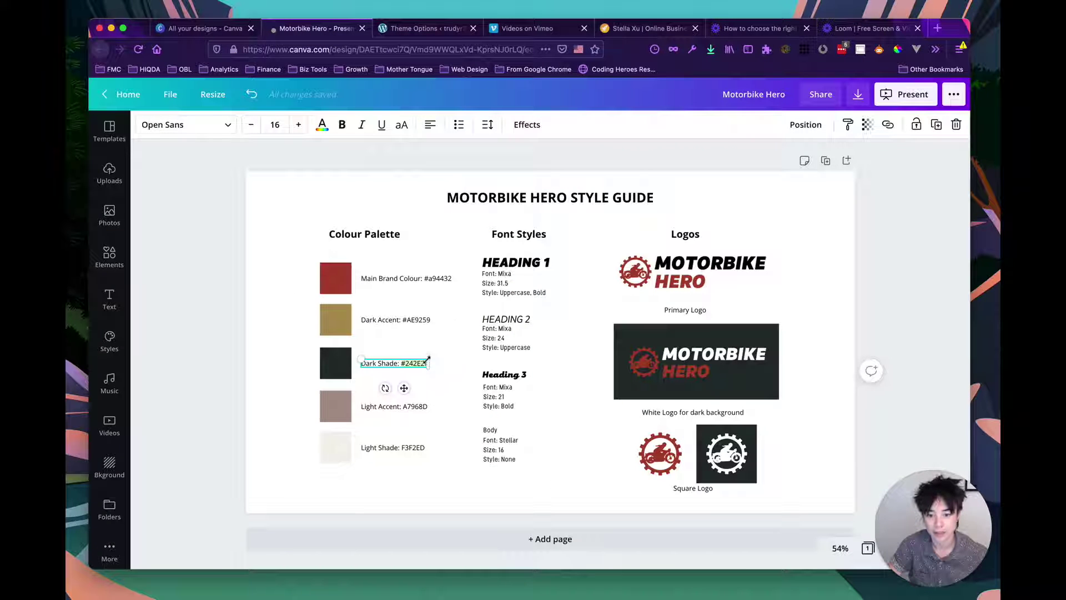
{"action": "left_click", "coordinate": [450, 369]}
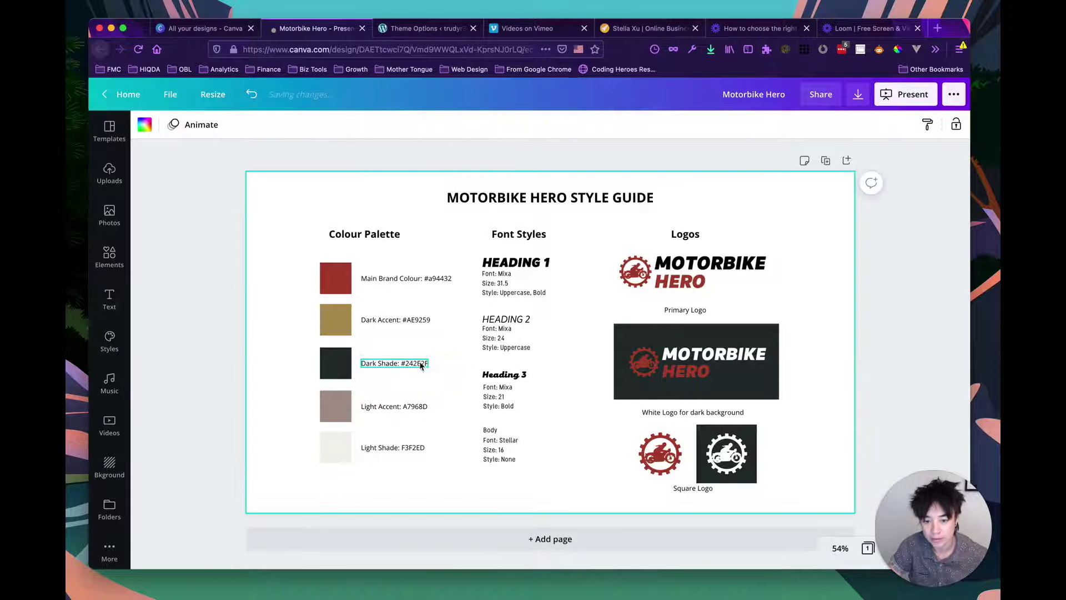
{"action": "left_click", "coordinate": [421, 364]}
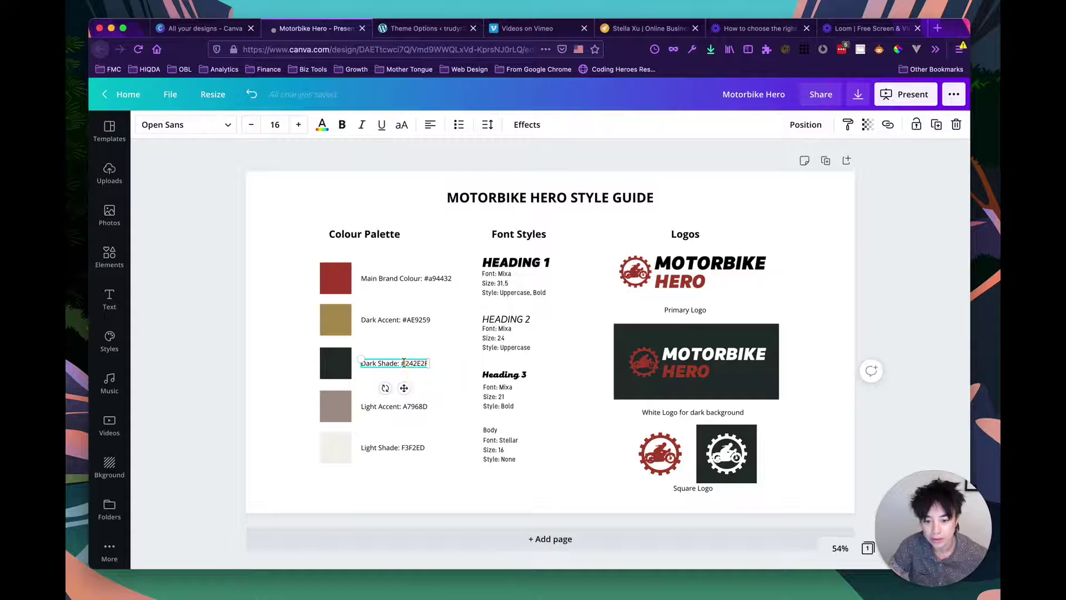
{"action": "double_click", "coordinate": [412, 362]}
{"action": "key", "text": "ctrl+c"}
Switch to the Divi theme options in WordPress and set the yellow swatch of the default colour picker palette to #242e2f.
{"action": "left_click", "coordinate": [407, 29]}
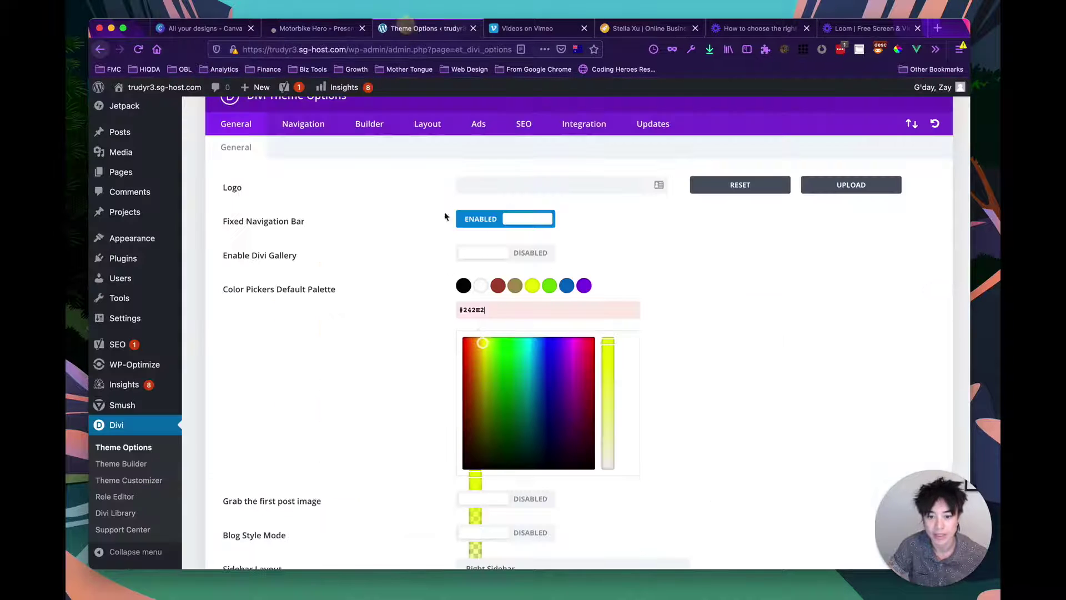
{"action": "triple_click", "coordinate": [471, 311]}
{"action": "key", "text": "ctrl+v"}
{"action": "left_click", "coordinate": [421, 319]}
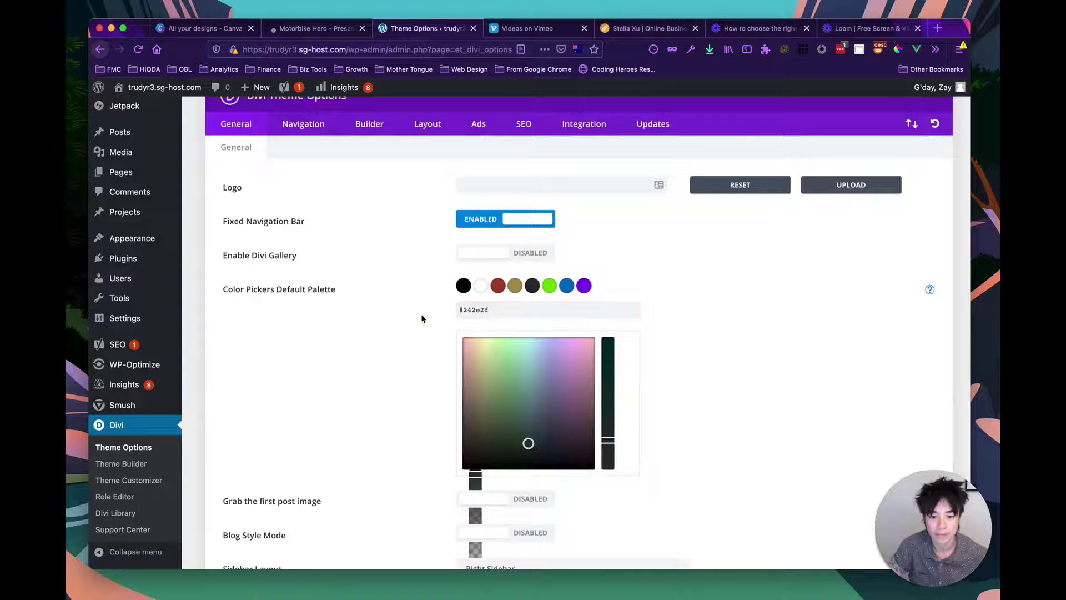
Return to the style guide in Canva, prefix the Light Accent code with # and copy #A7968D.
{"action": "left_click", "coordinate": [324, 29]}
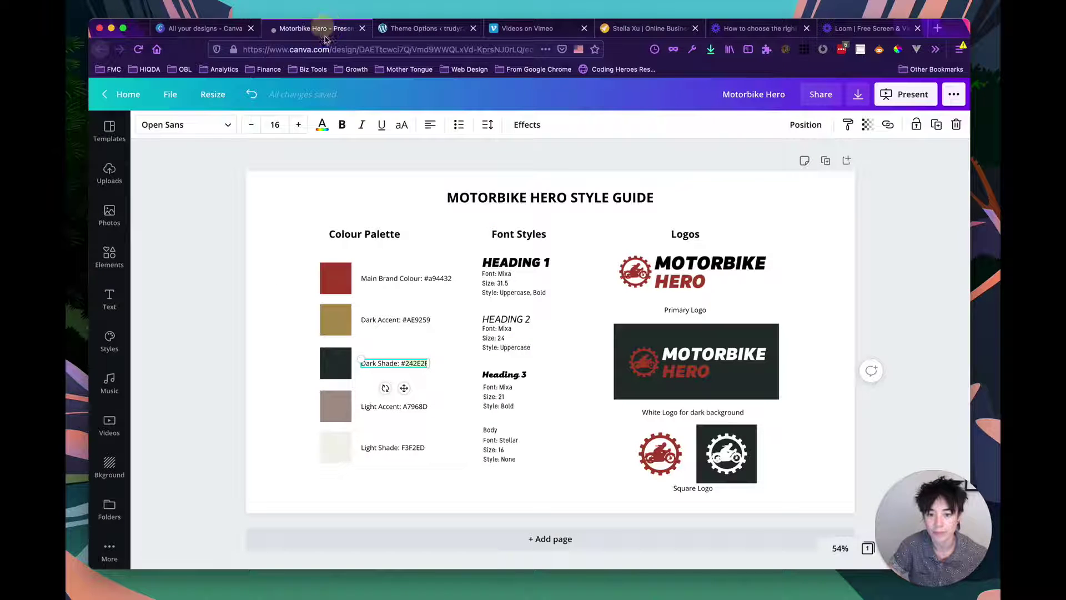
{"action": "left_click", "coordinate": [384, 413]}
{"action": "left_click", "coordinate": [407, 407]}
{"action": "left_click", "coordinate": [405, 407]}
{"action": "type", "text": "#"}
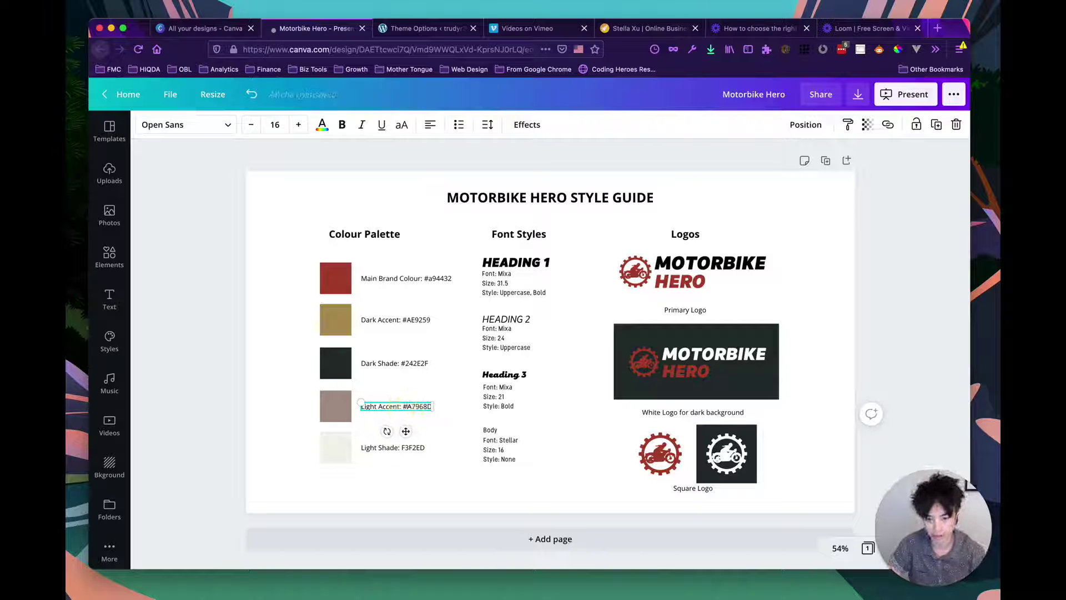
{"action": "triple_click", "coordinate": [414, 407]}
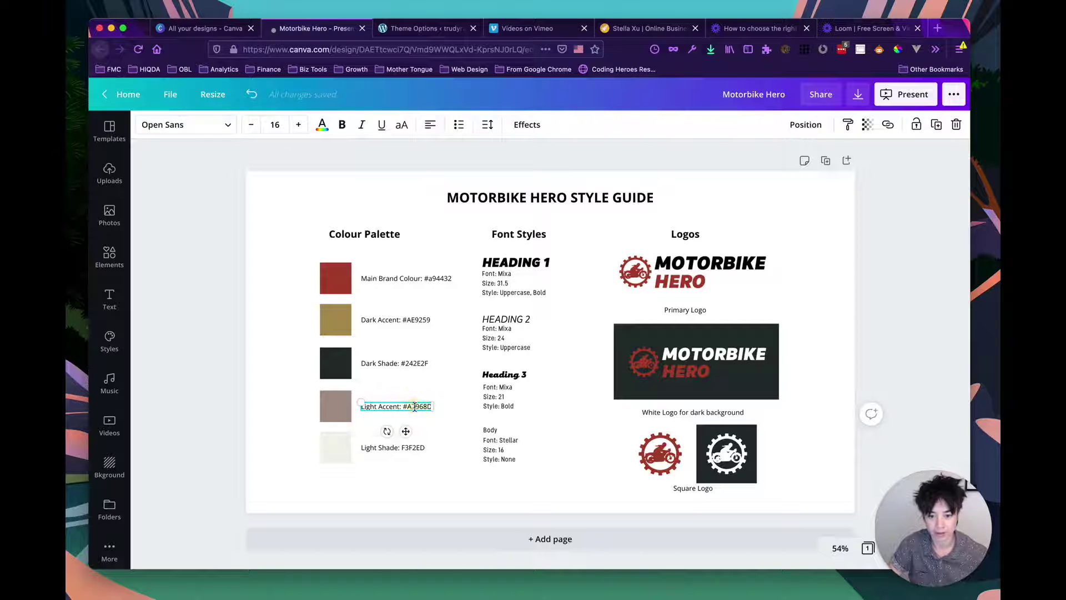
Set the green swatch of Divi's default colour picker palette in WordPress to #a7968d.
{"action": "left_click", "coordinate": [406, 33]}
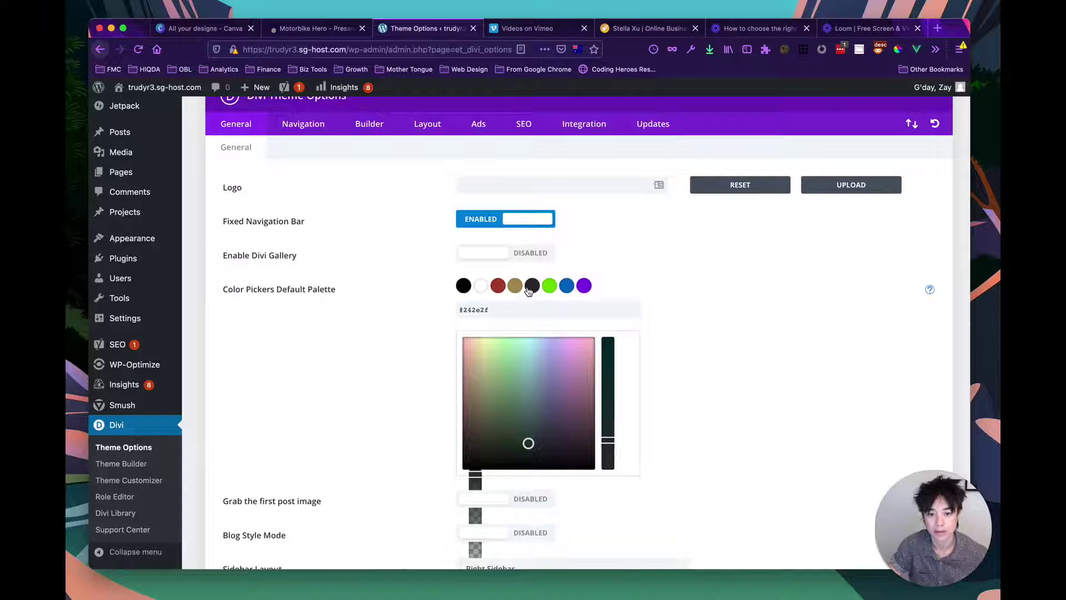
{"action": "left_click", "coordinate": [549, 285]}
{"action": "double_click", "coordinate": [519, 307]}
{"action": "type", "text": "#a7968d"}
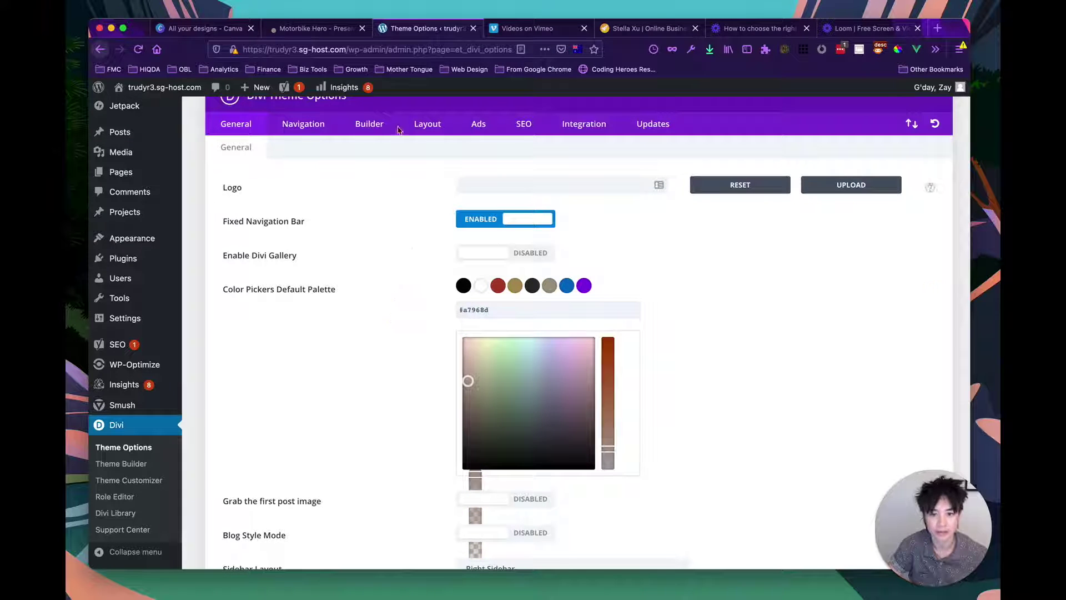
Return to the style guide in Canva, prefix the Light Shade code with # and copy #F3F2ED.
{"action": "left_click", "coordinate": [331, 29]}
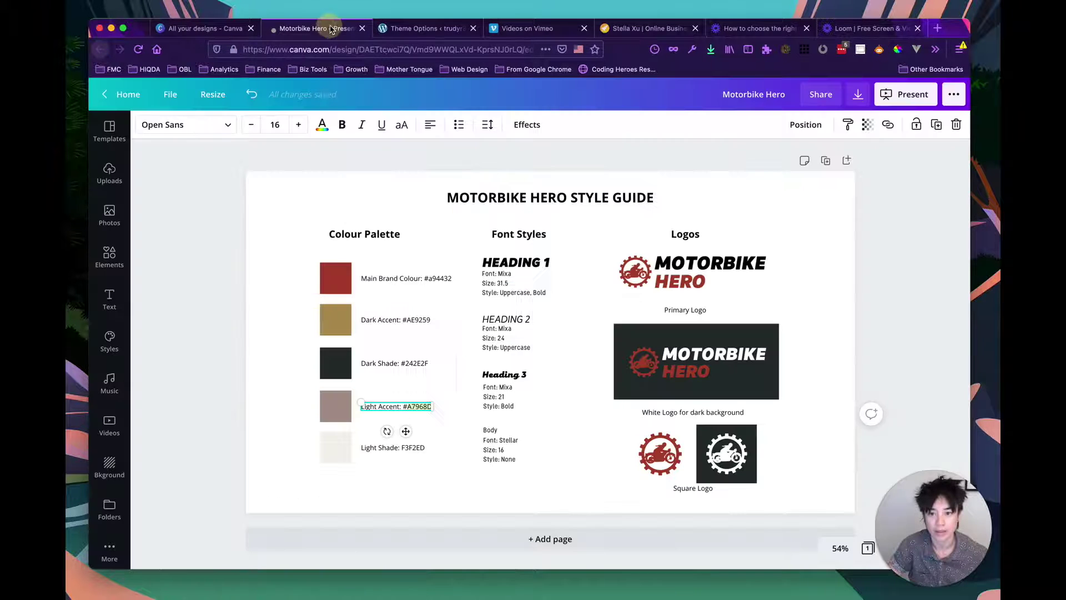
{"action": "left_click", "coordinate": [383, 448]}
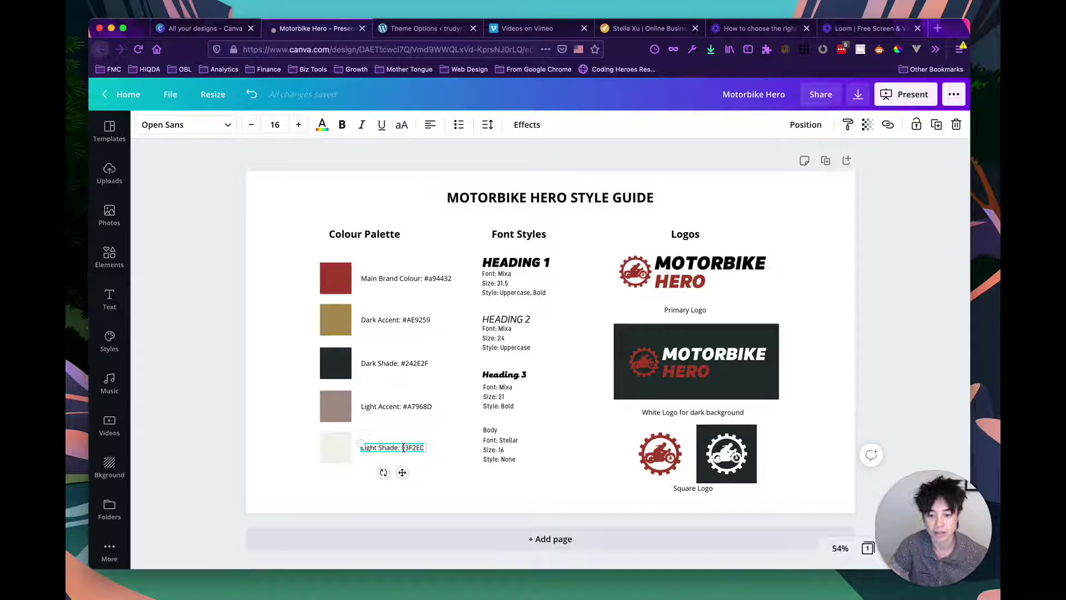
{"action": "type", "text": "#"}
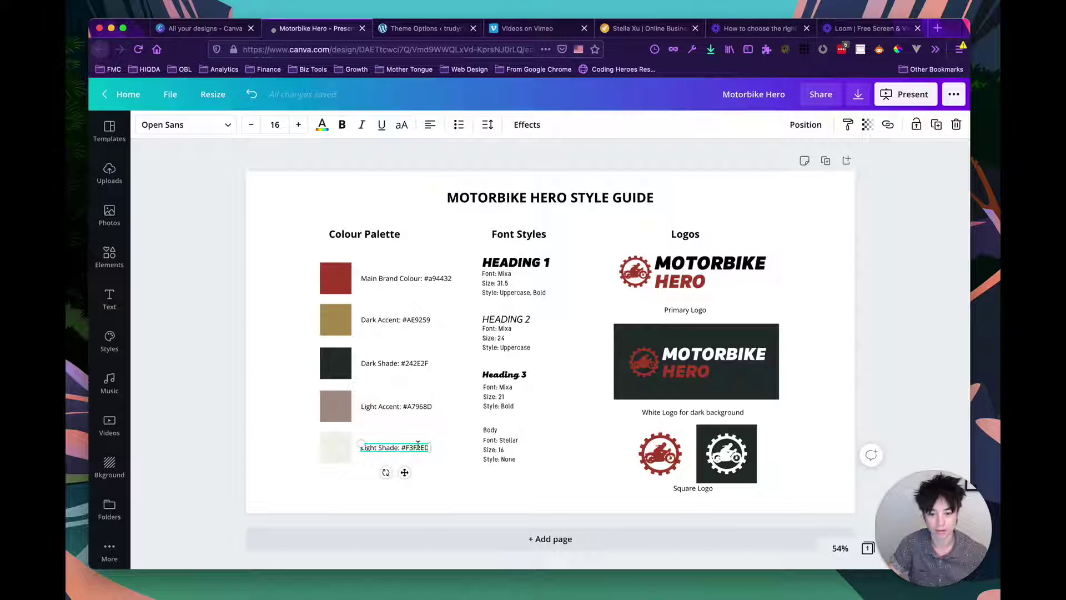
Set the blue swatch of Divi's default colour picker palette in WordPress to #f3f2ed.
{"action": "left_click", "coordinate": [396, 29]}
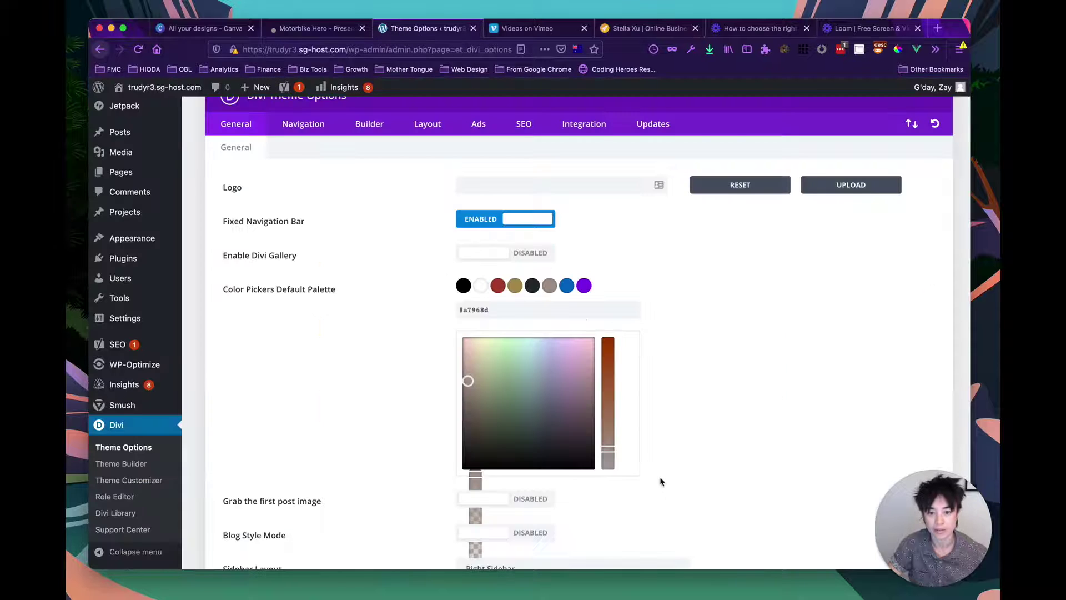
{"action": "left_click", "coordinate": [567, 286]}
{"action": "left_click", "coordinate": [537, 307]}
{"action": "type", "text": "F3F2ED"}
{"action": "left_click", "coordinate": [375, 325]}
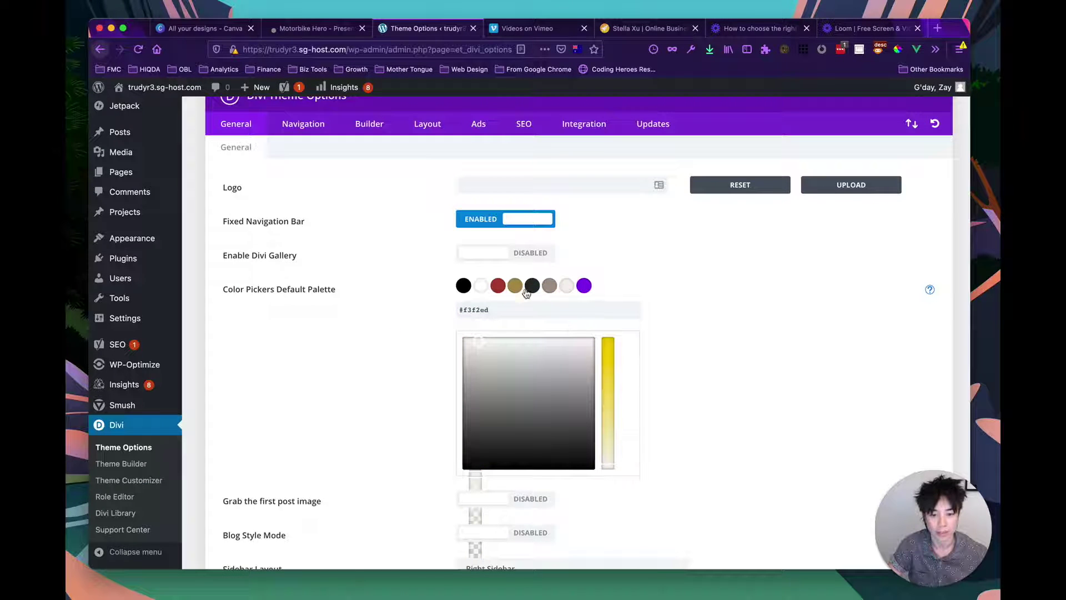
Change the purple swatch of the default colour picker palette to black, #000000.
{"action": "left_click", "coordinate": [586, 286]}
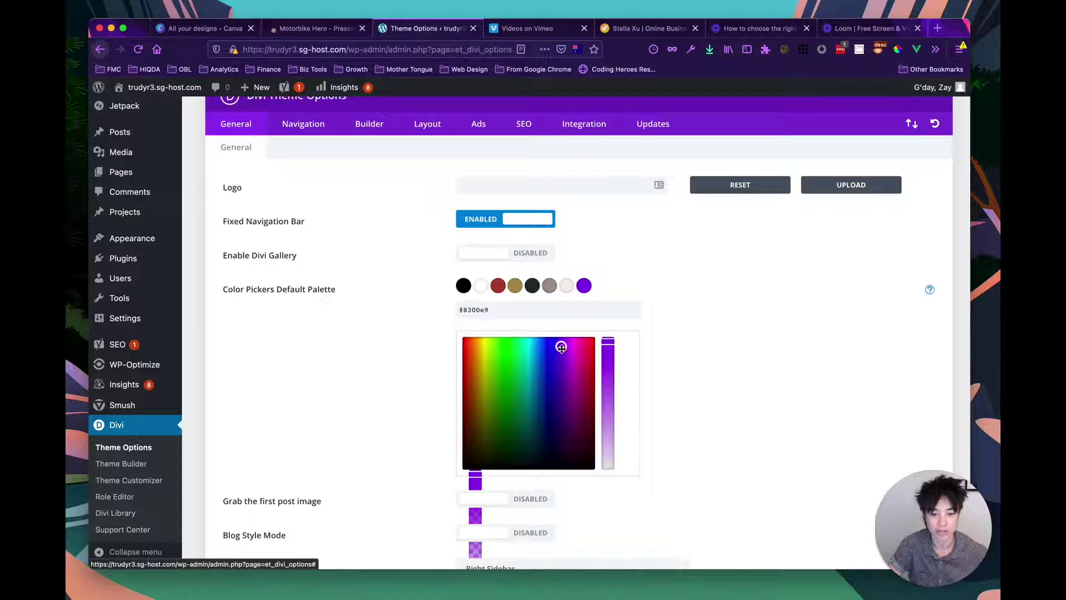
{"action": "left_click_drag", "start_coordinate": [564, 351], "coordinate": [626, 495]}
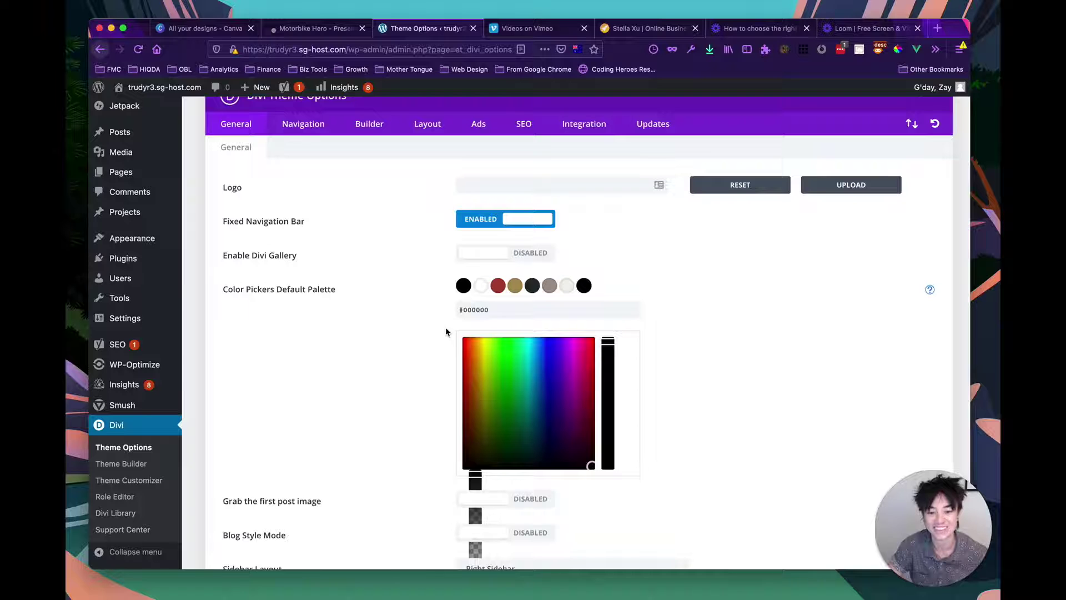
{"action": "scroll", "coordinate": [405, 357], "scroll_direction": "up", "scroll_amount": 1}
{"action": "scroll", "coordinate": [405, 358], "scroll_direction": "down", "scroll_amount": 1}
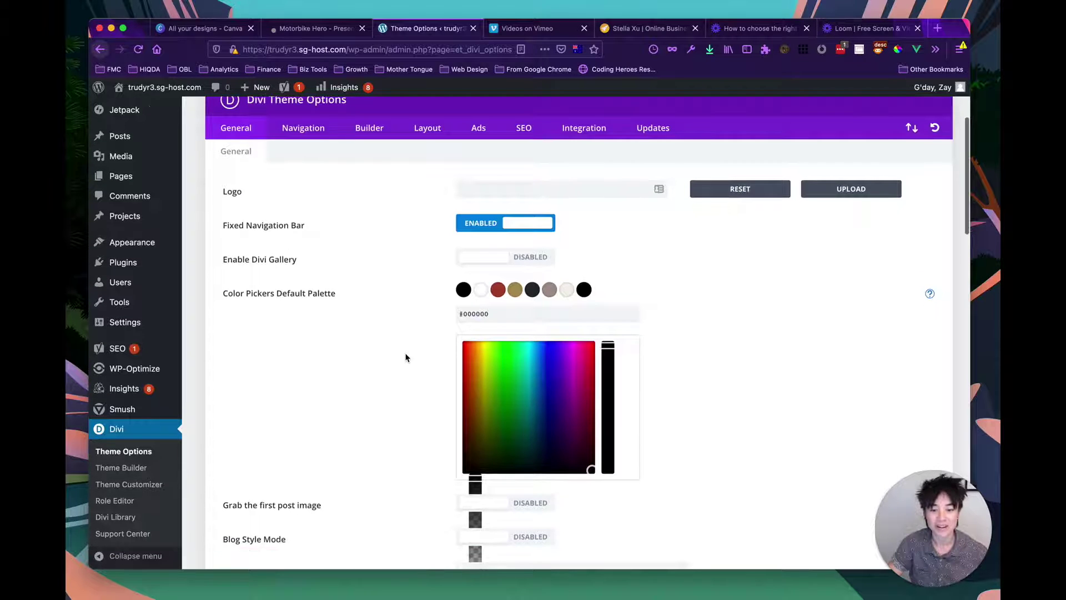
Save the changes to the Divi theme options.
{"action": "scroll", "coordinate": [406, 358], "scroll_direction": "up", "scroll_amount": 5}
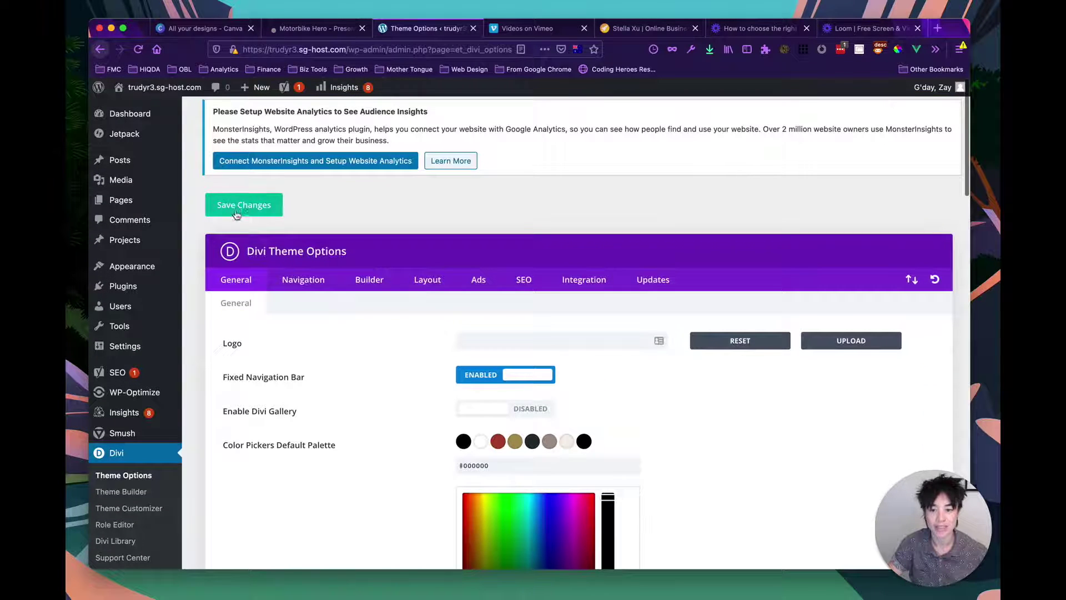
{"action": "left_click", "coordinate": [251, 210]}
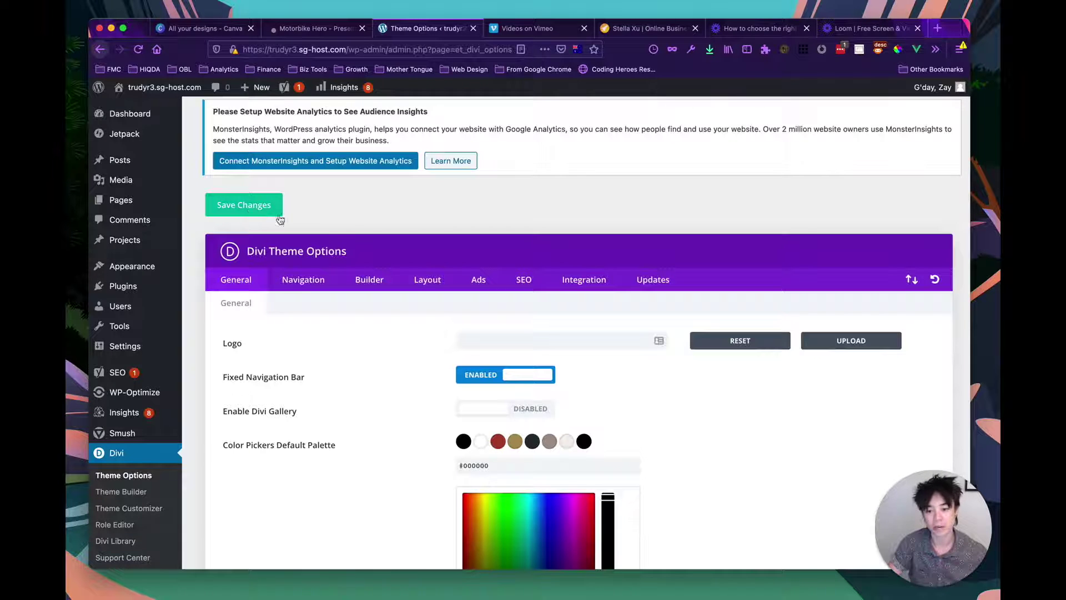
{"action": "left_click", "coordinate": [349, 209]}
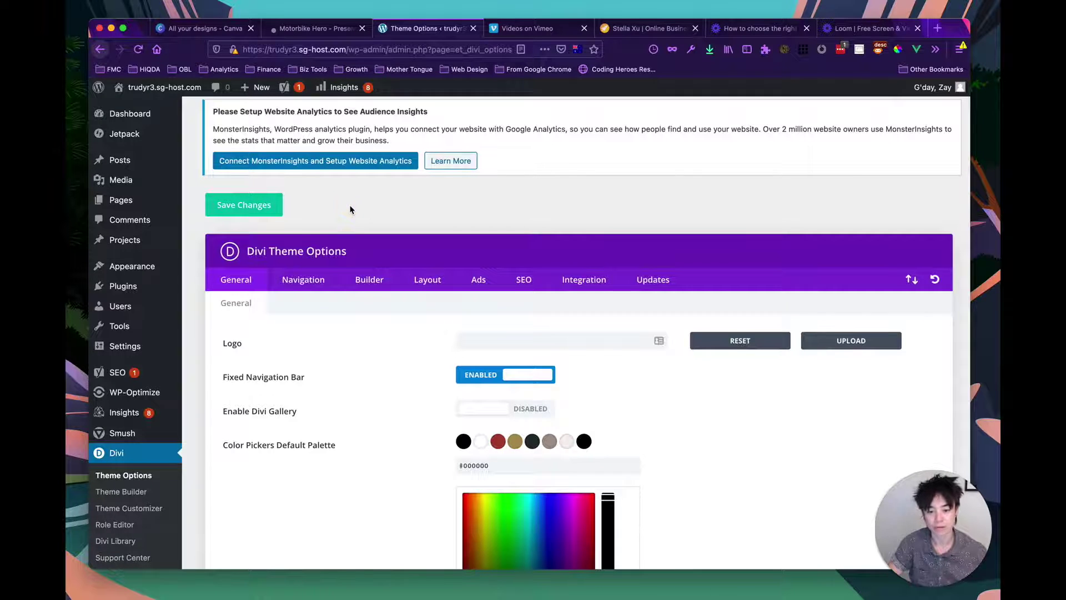
{"action": "scroll", "coordinate": [350, 209], "scroll_direction": "down", "scroll_amount": 1}
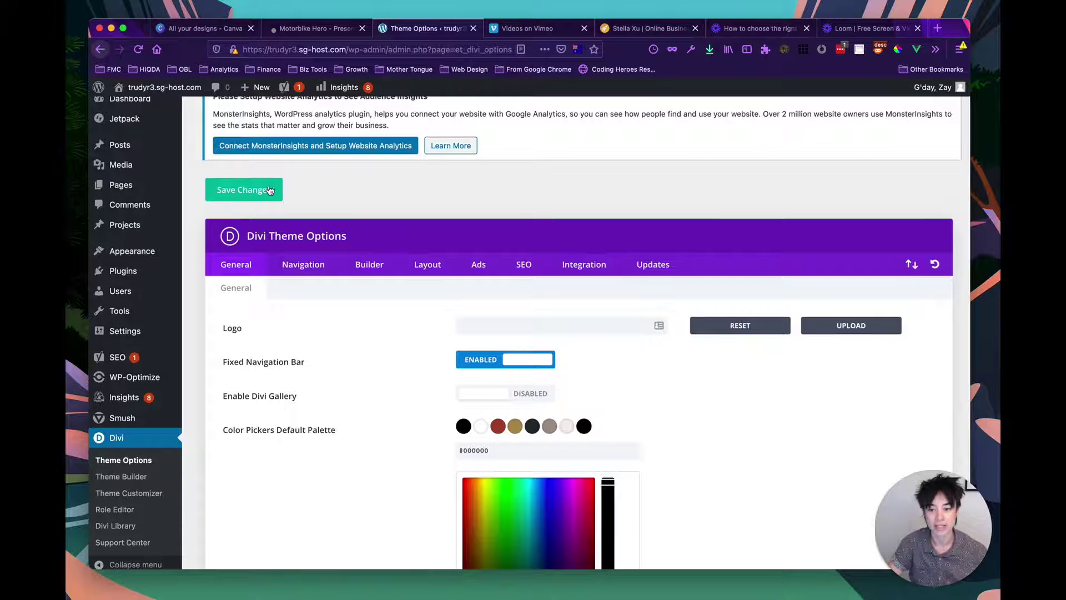
{"action": "scroll", "coordinate": [317, 189], "scroll_direction": "down", "scroll_amount": 3}
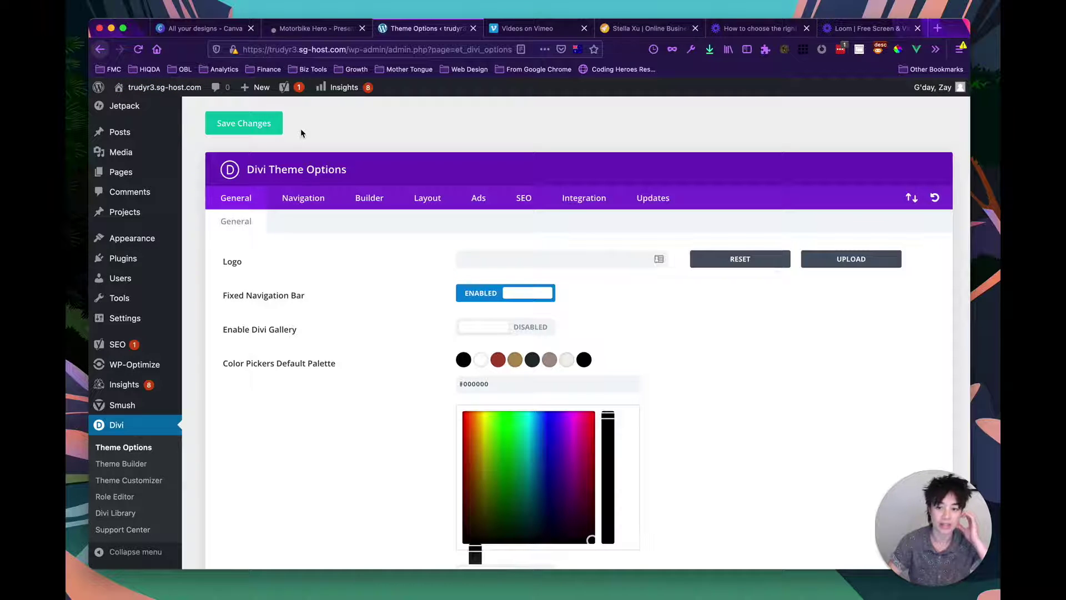
Open the live website in a new browser tab and look over its home page.
{"action": "mouse_move", "coordinate": [168, 90]}
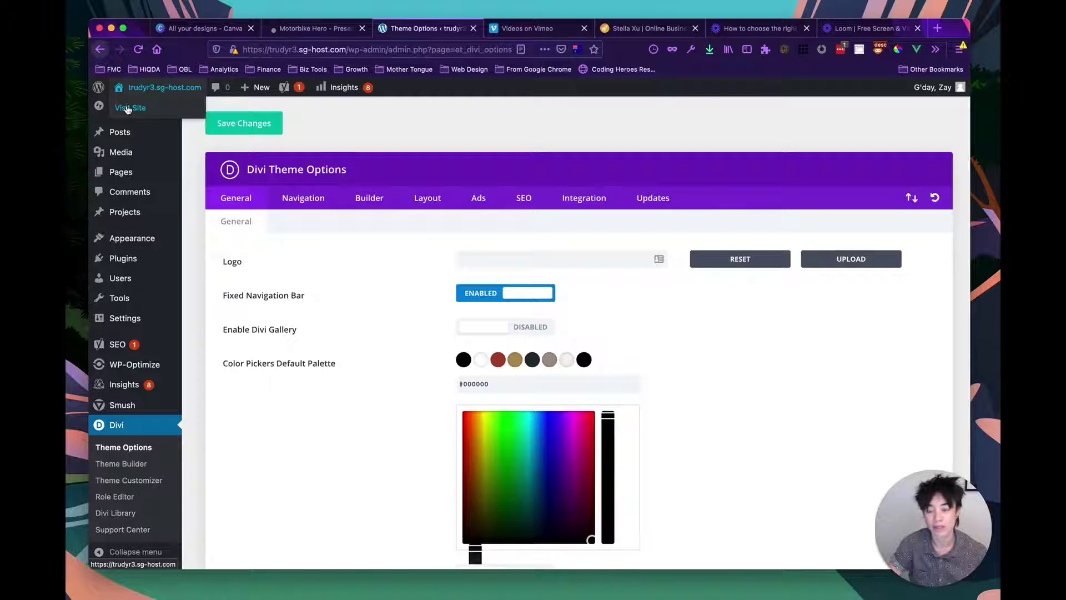
{"action": "right_click", "coordinate": [127, 108]}
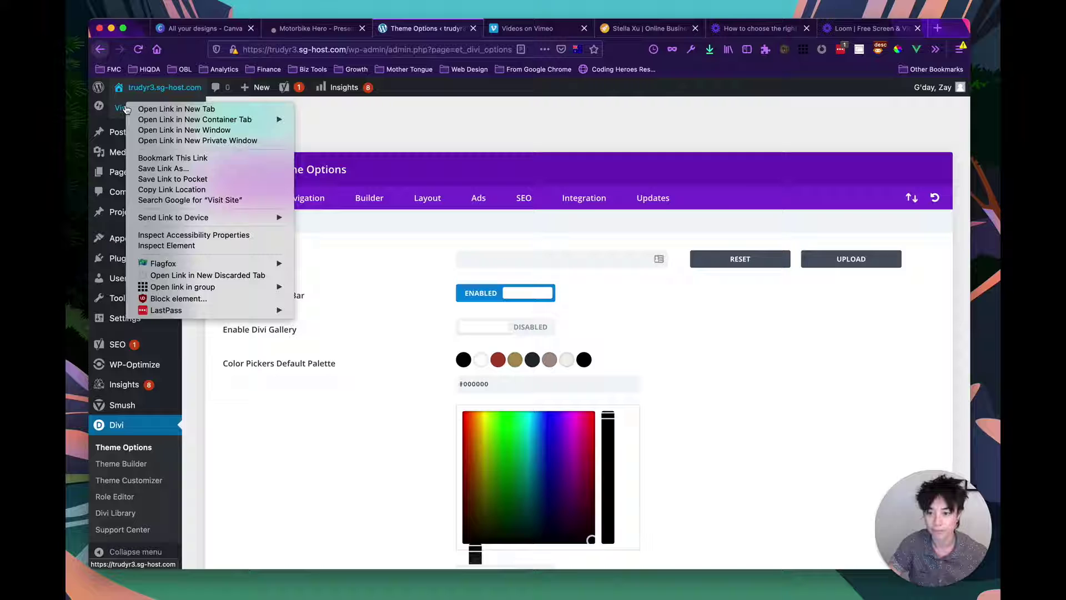
{"action": "left_click", "coordinate": [157, 110]}
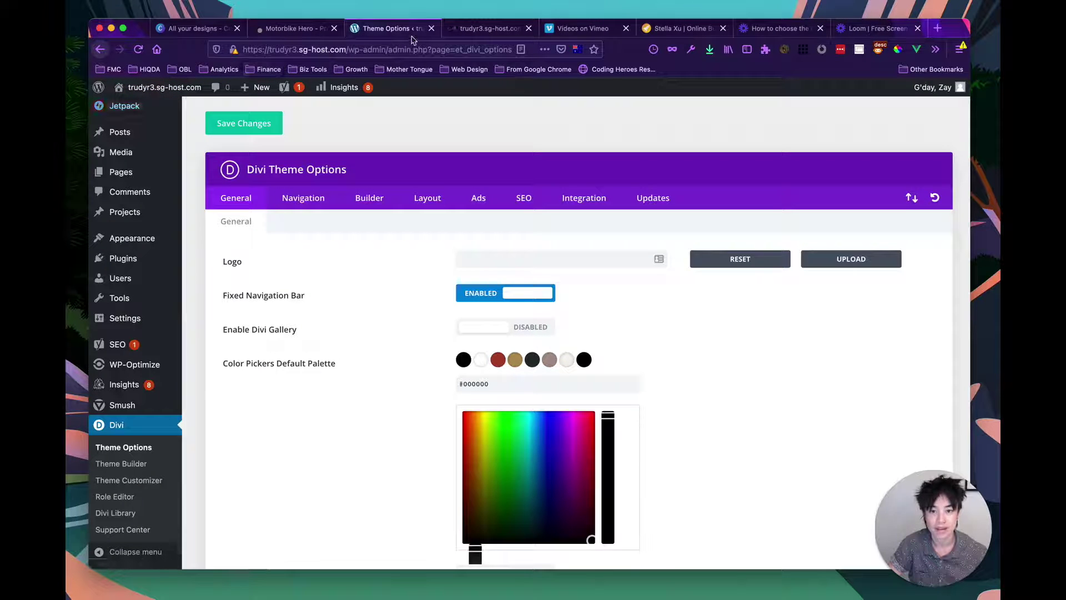
{"action": "left_click", "coordinate": [486, 29]}
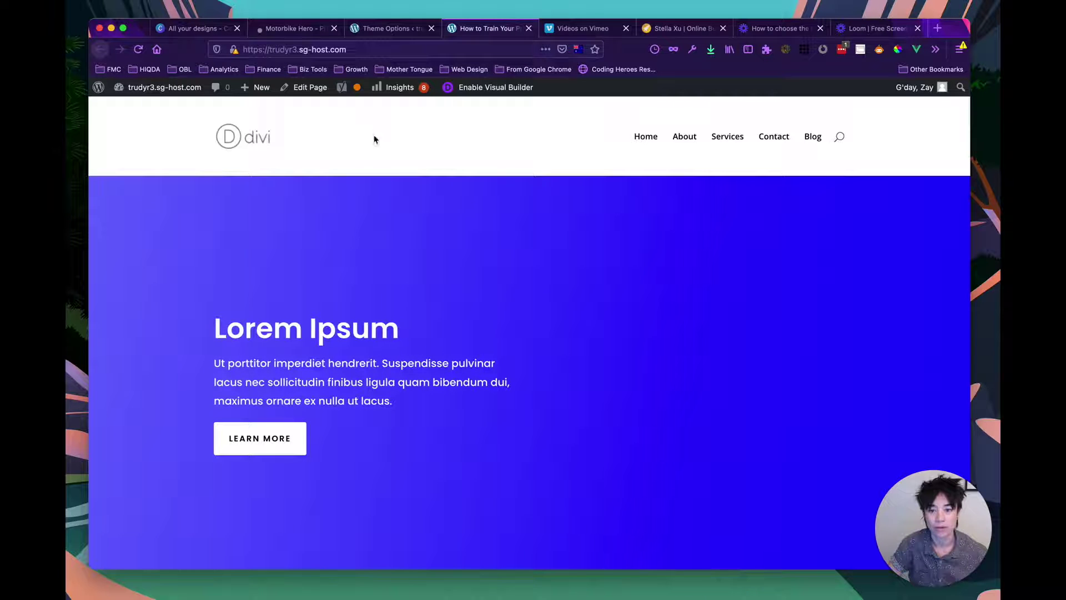
{"action": "scroll", "coordinate": [276, 222], "scroll_direction": "down", "scroll_amount": 2}
{"action": "scroll", "coordinate": [276, 220], "scroll_direction": "up", "scroll_amount": 2}
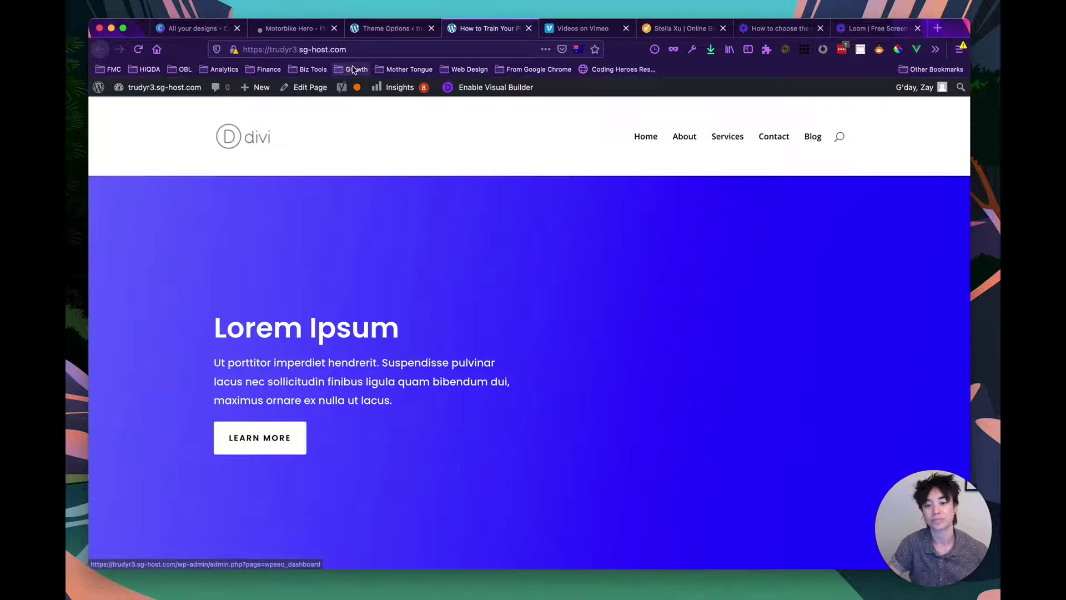
Return to the Divi theme options in WordPress and look at the Logo setting.
{"action": "left_click", "coordinate": [378, 29]}
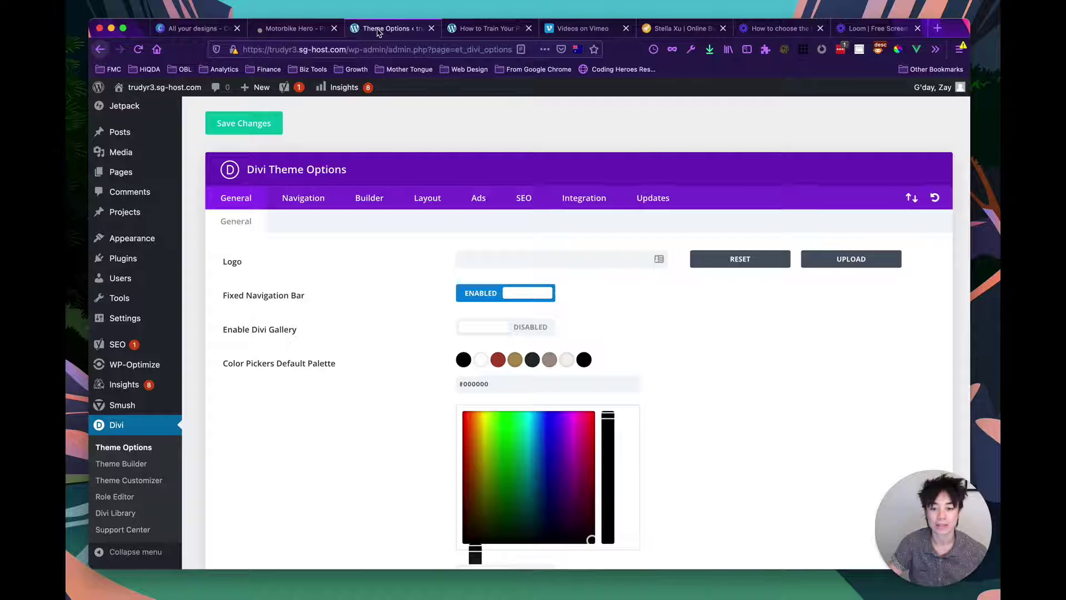
{"action": "left_click", "coordinate": [418, 259]}
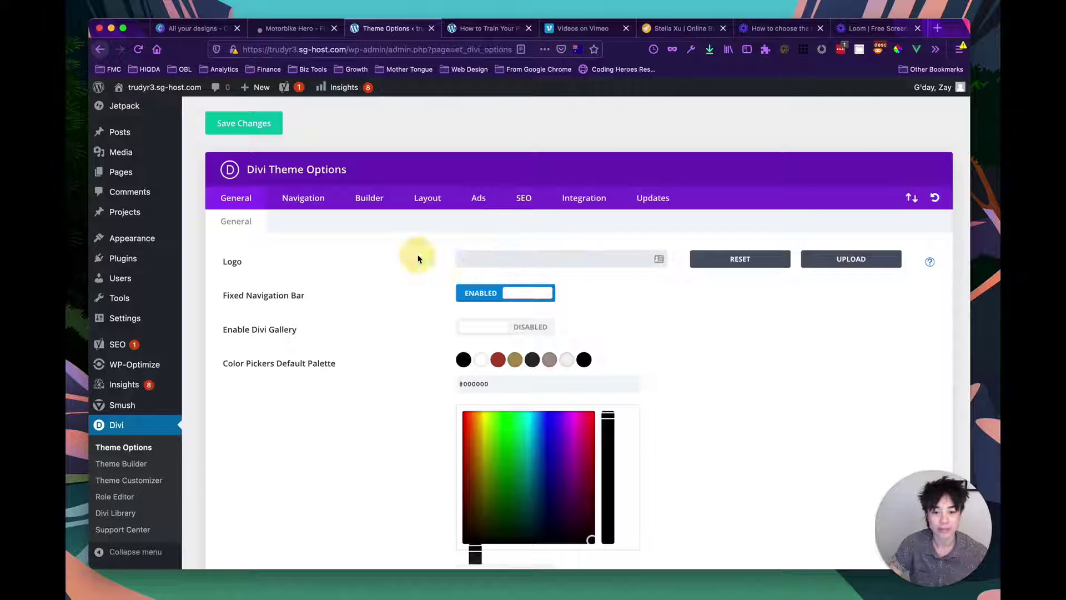
{"action": "left_click", "coordinate": [510, 259]}
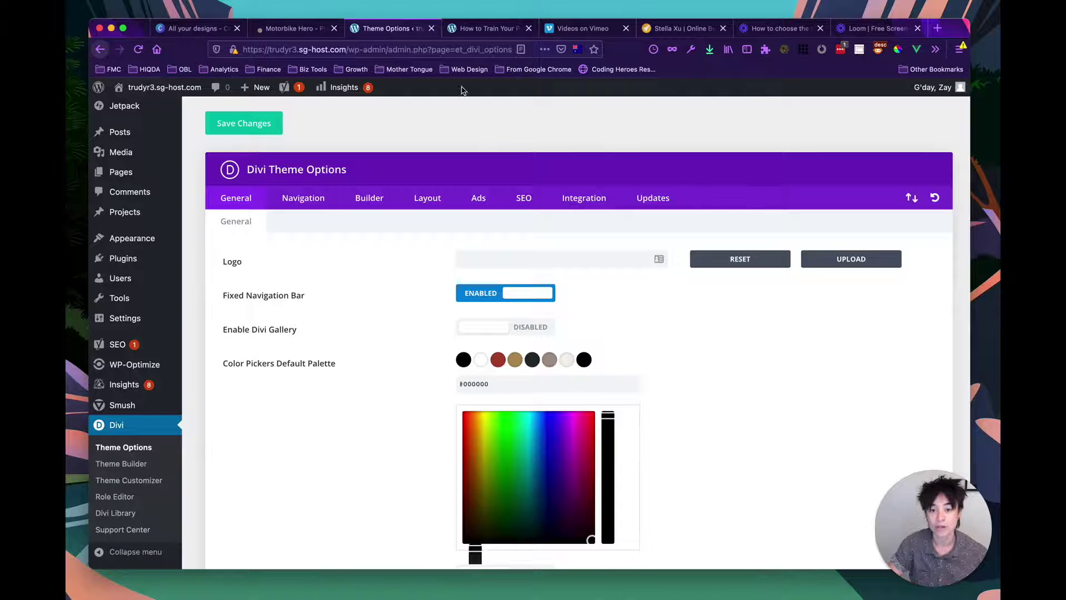
Open the TinyPNG website, tinypng.com.
{"action": "left_click", "coordinate": [453, 49]}
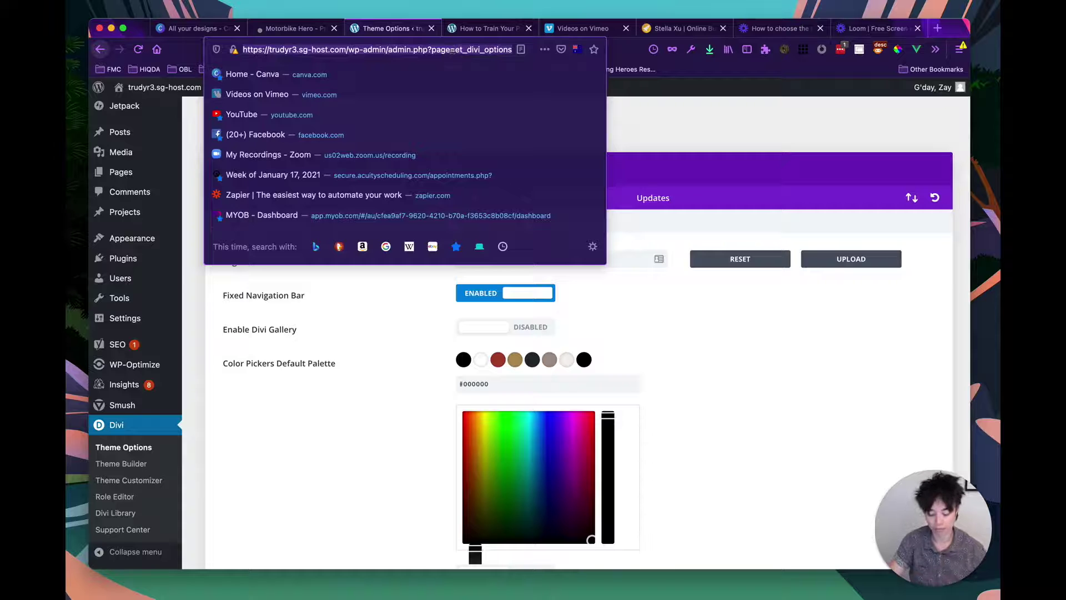
{"action": "type", "text": "tinypng.com/"}
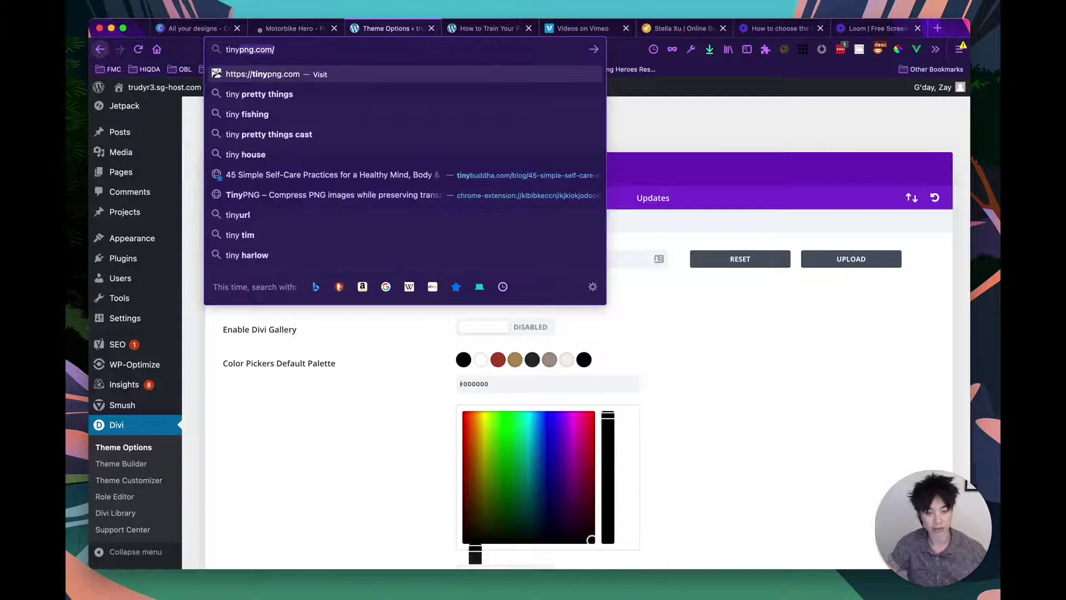
{"action": "key", "text": "Return"}
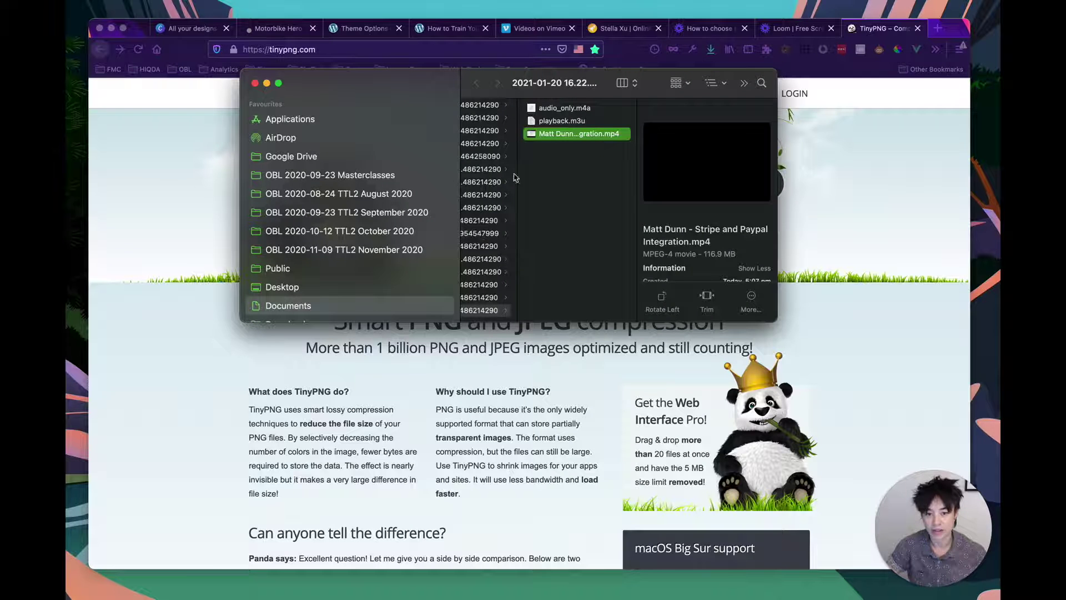
In Finder, open Documents > 3-Online Business Lift-Off > Membership Site > Website Example Branding and preview the Motorbike Hero logo files.
{"action": "left_click", "coordinate": [481, 186]}
{"action": "scroll", "coordinate": [364, 222], "scroll_direction": "down", "scroll_amount": 3}
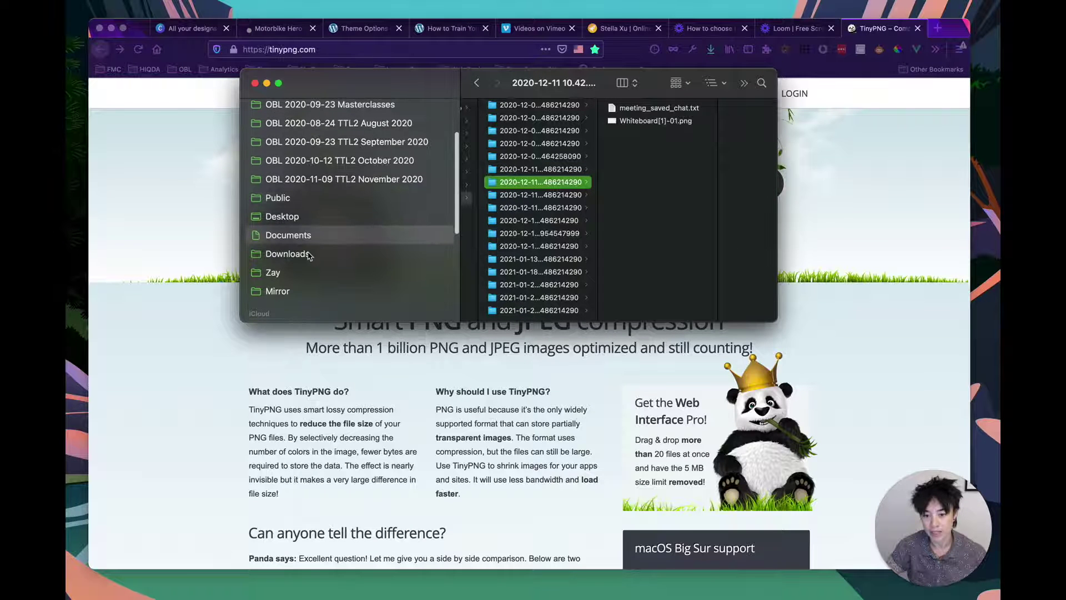
{"action": "scroll", "coordinate": [511, 211], "scroll_direction": "left", "scroll_amount": 5}
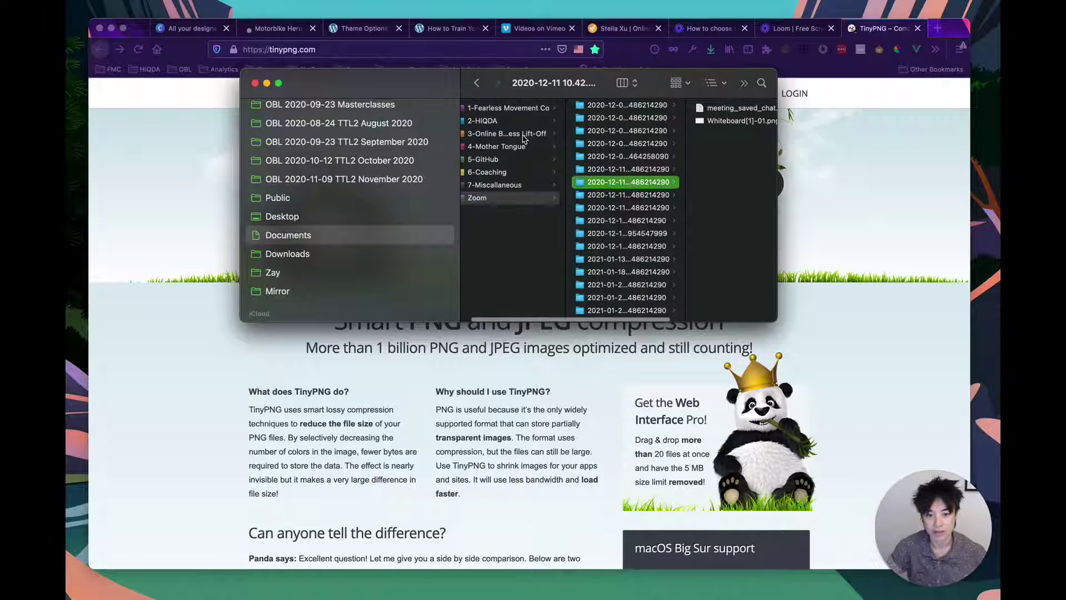
{"action": "left_click", "coordinate": [525, 134]}
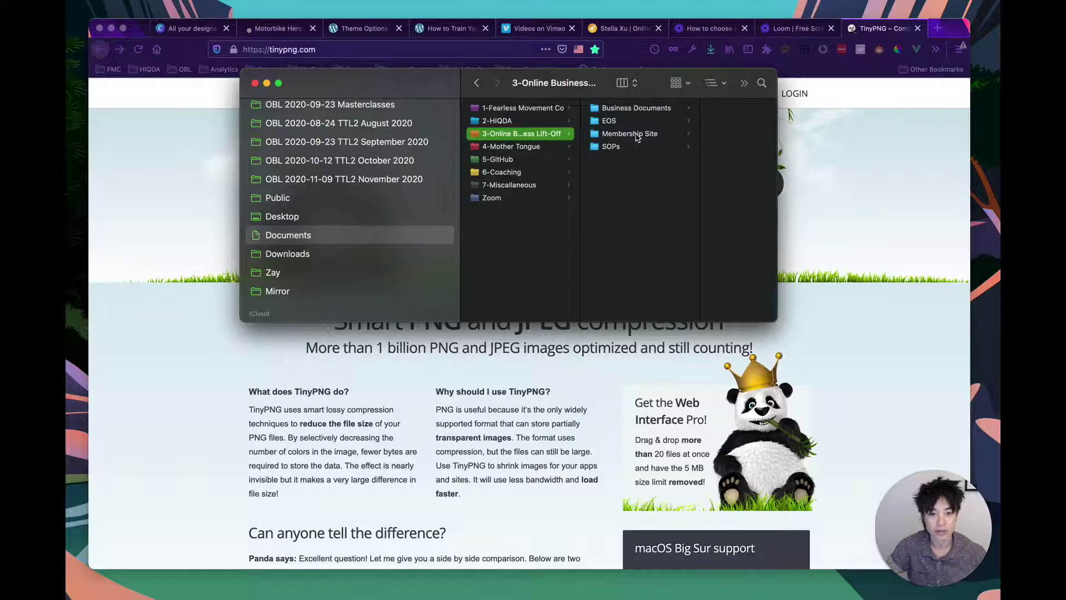
{"action": "left_click", "coordinate": [637, 137]}
{"action": "left_click", "coordinate": [707, 173]}
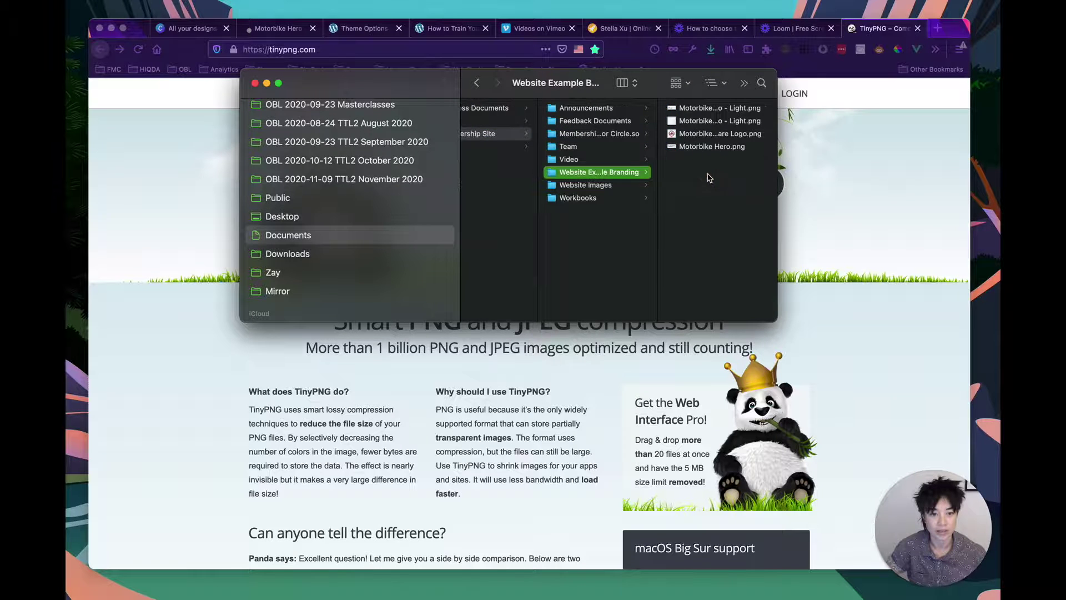
{"action": "left_click", "coordinate": [708, 118]}
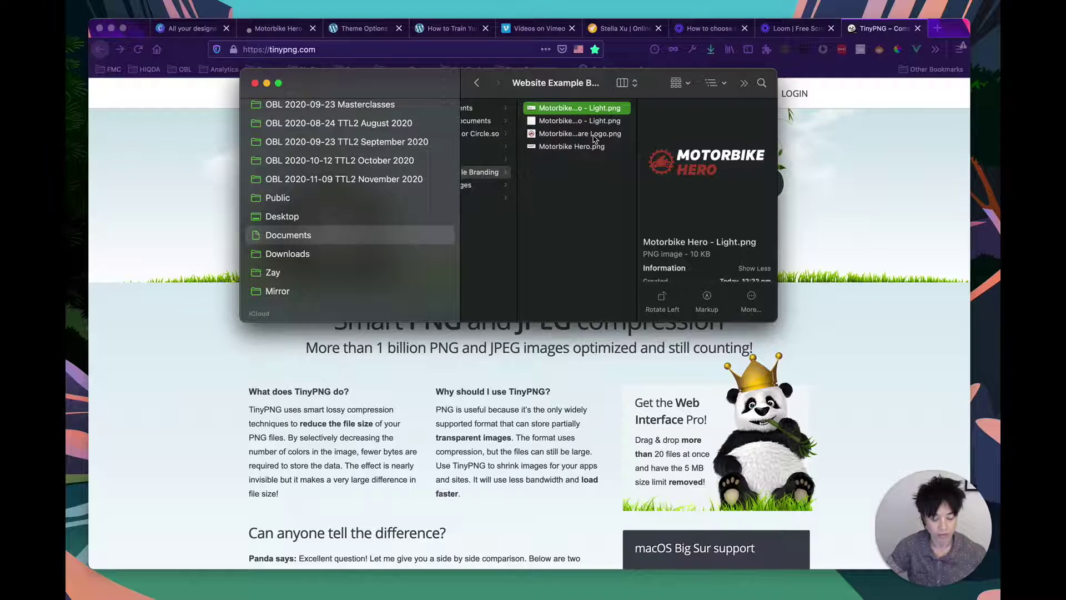
{"action": "key", "text": "Down"}
{"action": "key", "text": "Down"}
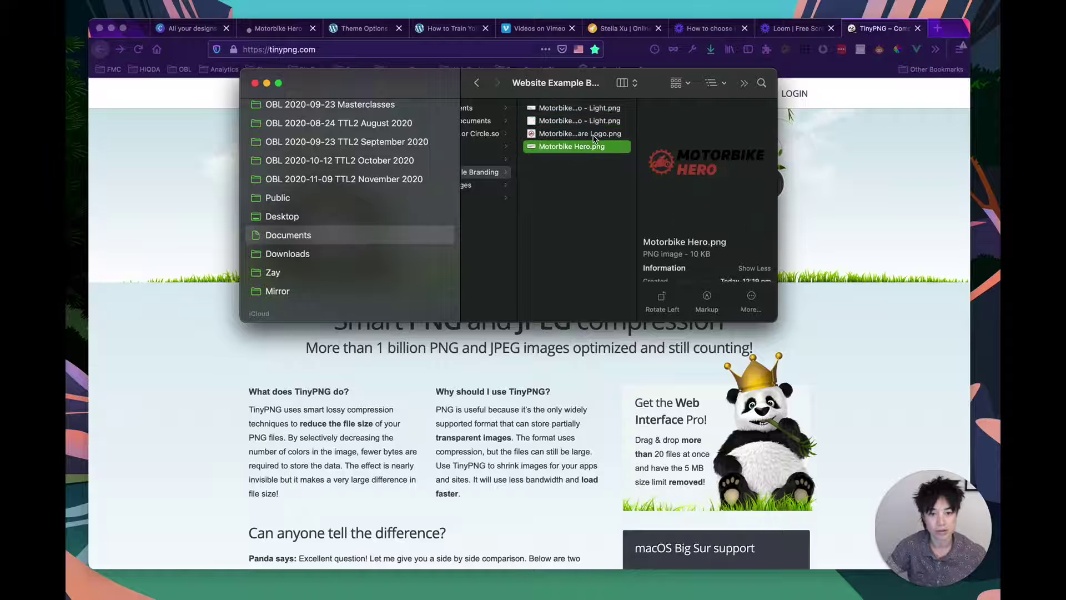
Upload all four Motorbike Hero PNG logos from Finder to TinyPNG for compression, keeping the results list uncovered.
{"action": "left_click_drag", "start_coordinate": [402, 90], "coordinate": [295, 299]}
{"action": "left_click", "coordinate": [492, 318], "text": "shift"}
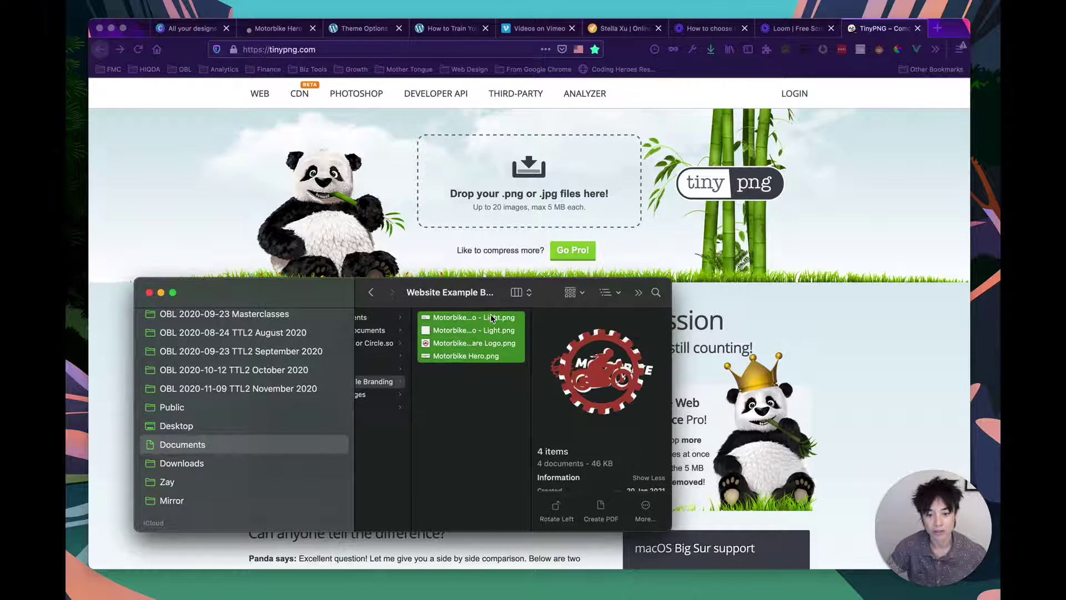
{"action": "left_click_drag", "start_coordinate": [463, 321], "coordinate": [496, 186]}
{"action": "left_click_drag", "start_coordinate": [254, 297], "coordinate": [173, 426]}
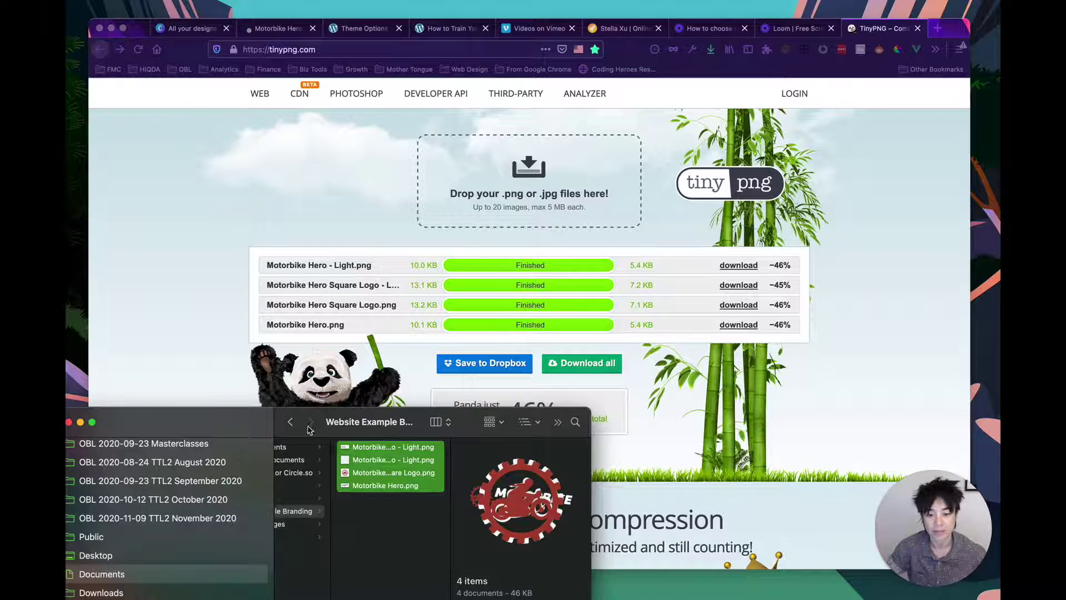
{"action": "left_click_drag", "start_coordinate": [231, 422], "coordinate": [231, 459]}
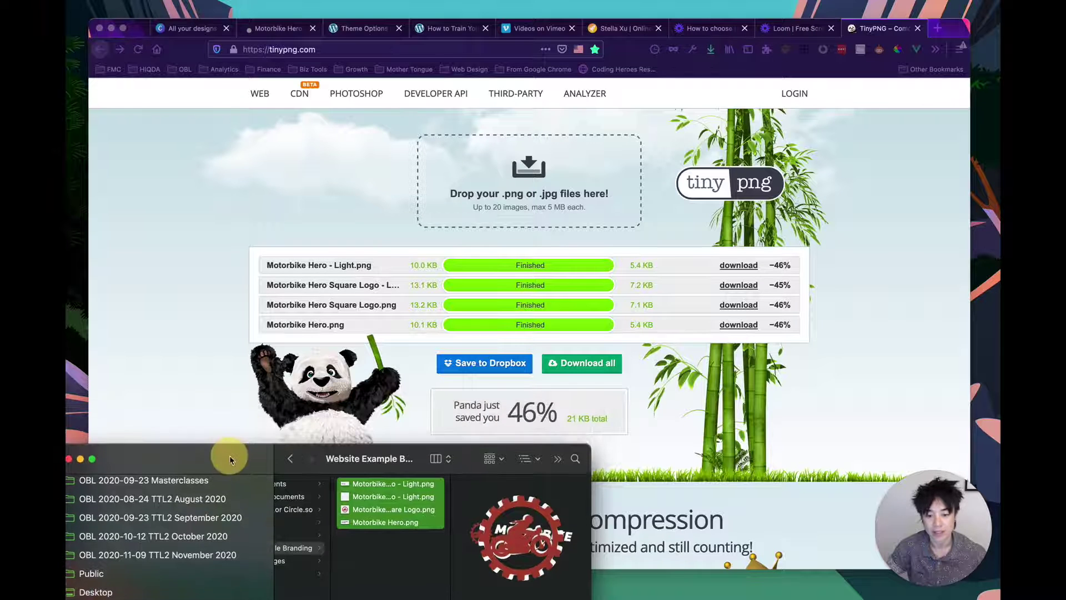
Download all compressed logos as the ZIP archive tinified into the Website Example Branding folder under Membership Site.
{"action": "left_click", "coordinate": [581, 363]}
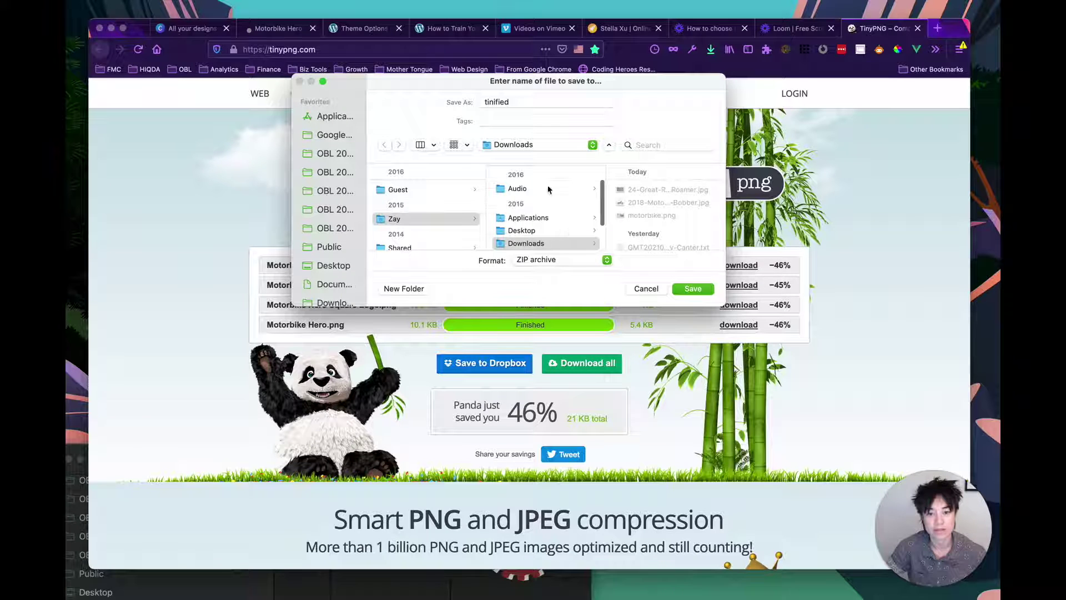
{"action": "scroll", "coordinate": [534, 217], "scroll_direction": "down", "scroll_amount": 2}
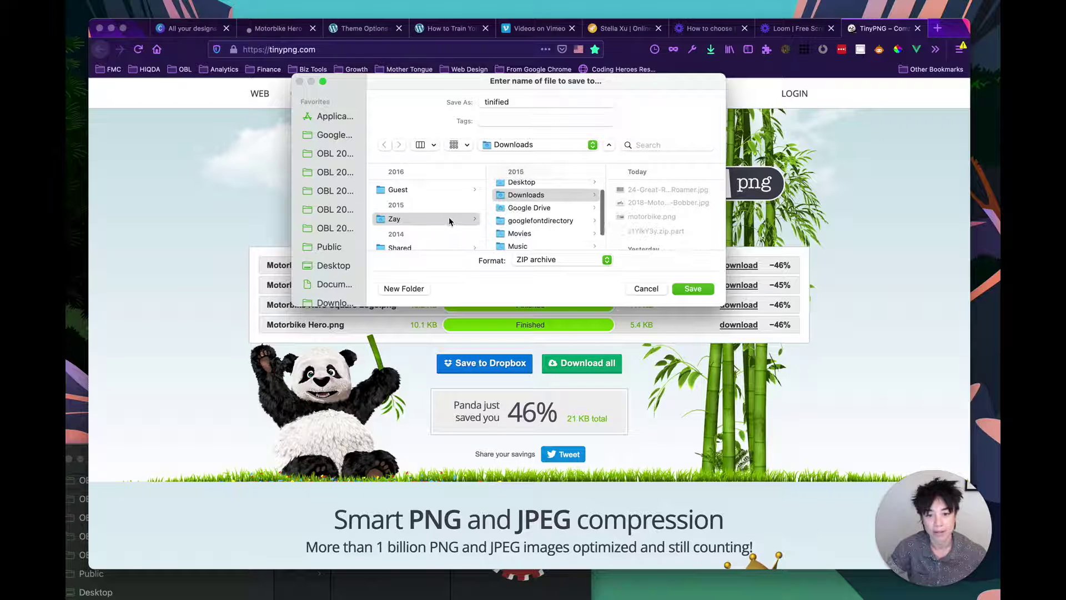
{"action": "scroll", "coordinate": [339, 256], "scroll_direction": "down", "scroll_amount": 1}
{"action": "scroll", "coordinate": [339, 257], "scroll_direction": "down", "scroll_amount": 1}
{"action": "left_click", "coordinate": [336, 255]}
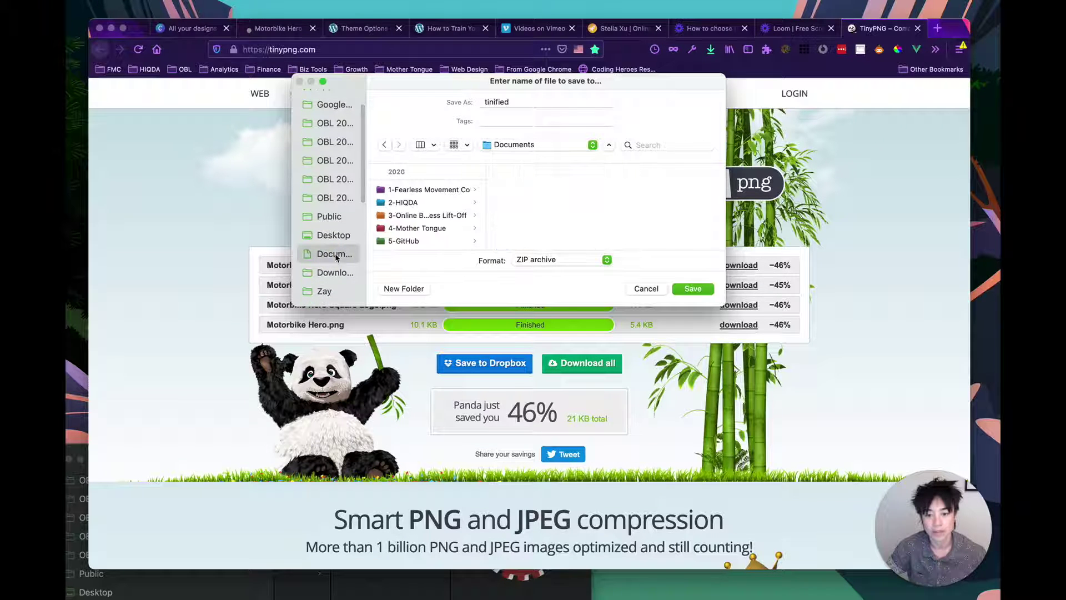
{"action": "left_click", "coordinate": [444, 217]}
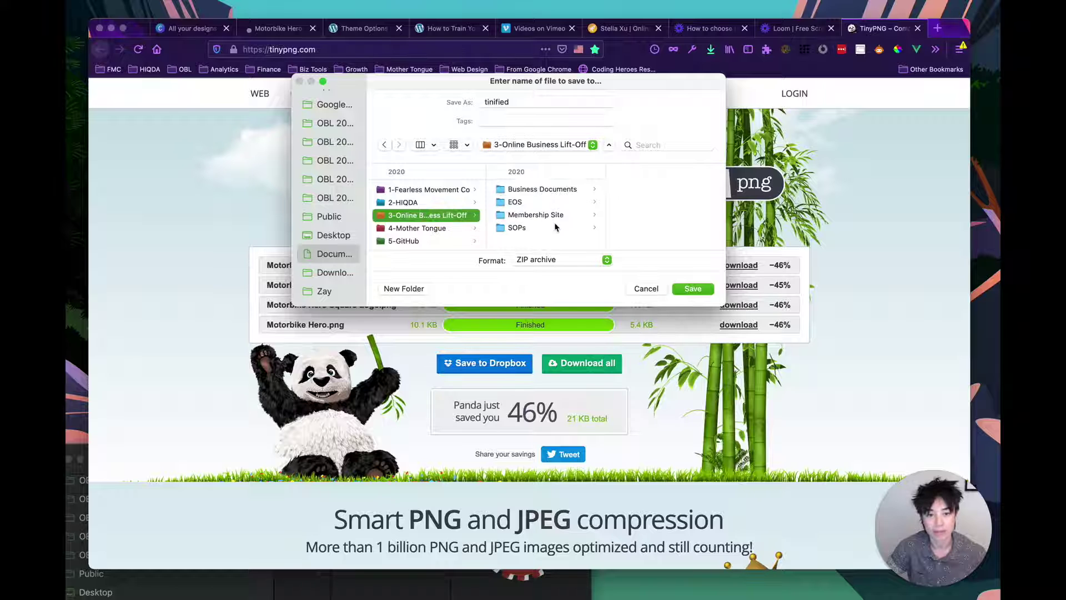
{"action": "left_click", "coordinate": [552, 219]}
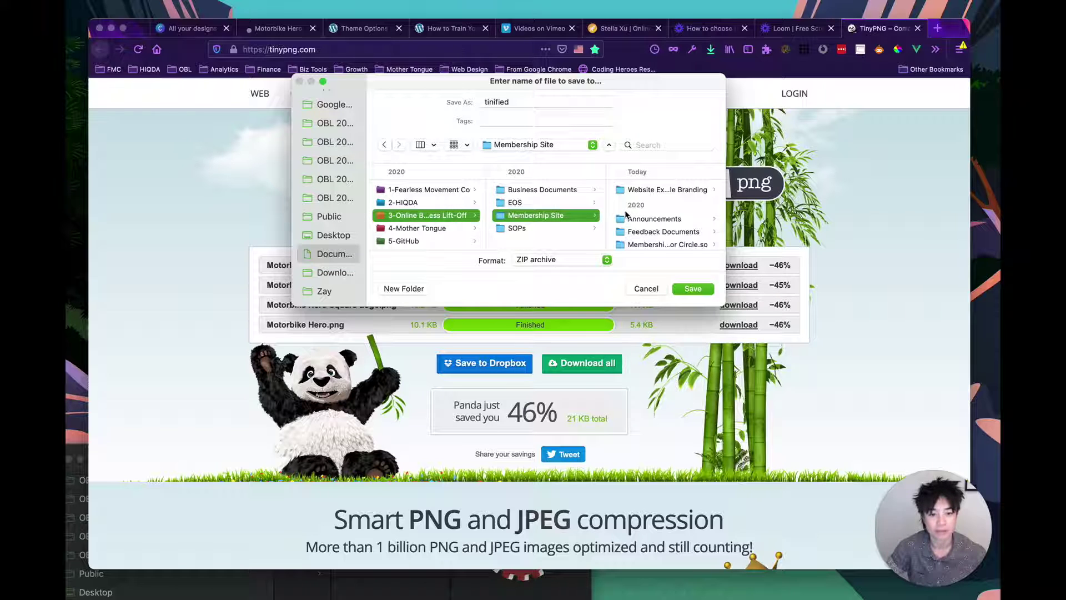
{"action": "left_click", "coordinate": [655, 190]}
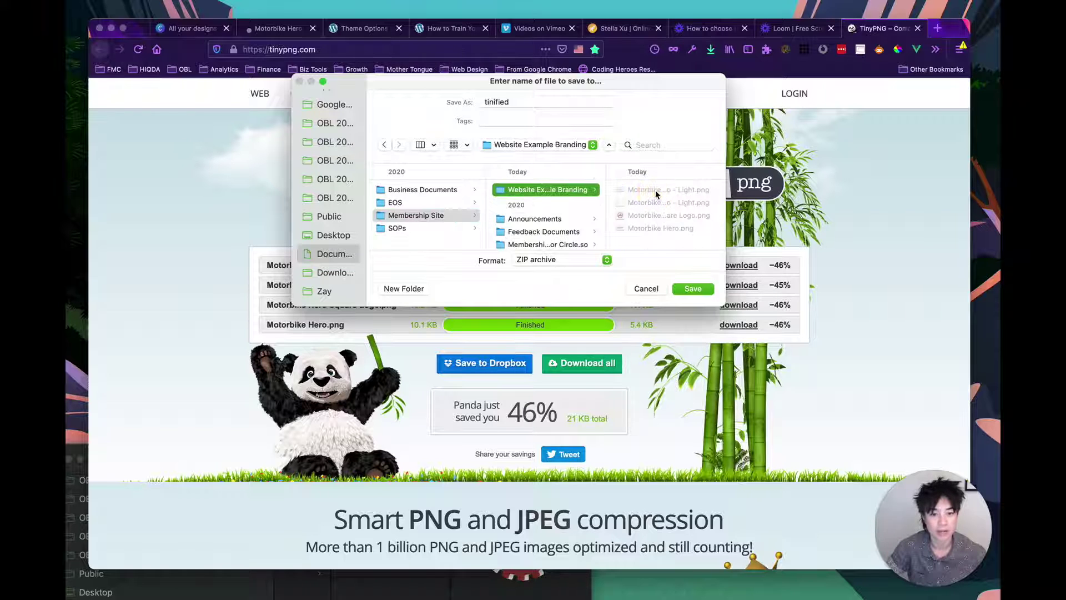
{"action": "left_click", "coordinate": [696, 290]}
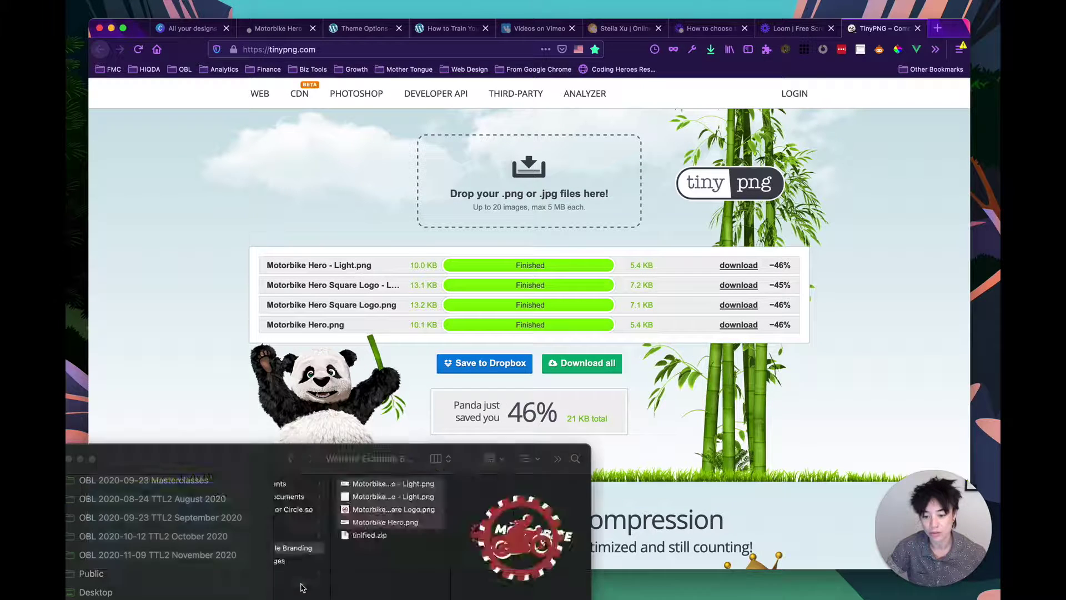
Extract tinified.zip in Finder's Website Example Branding folder and open the extracted folder to preview the compressed light logo.
{"action": "left_click", "coordinate": [303, 587]}
{"action": "left_click_drag", "start_coordinate": [251, 459], "coordinate": [291, 286]}
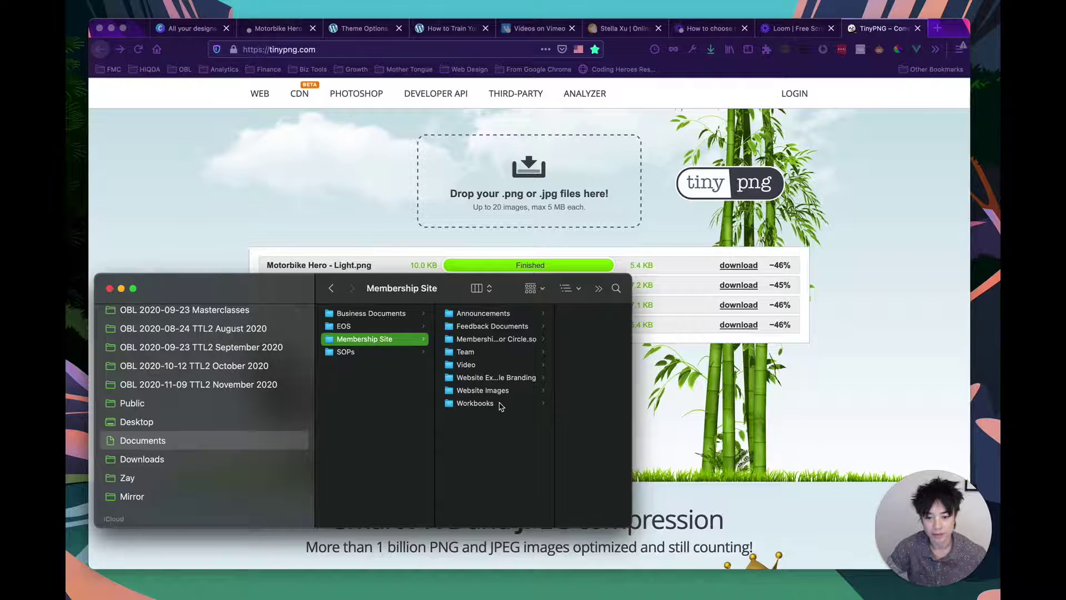
{"action": "left_click", "coordinate": [496, 377]}
{"action": "left_click", "coordinate": [548, 365]}
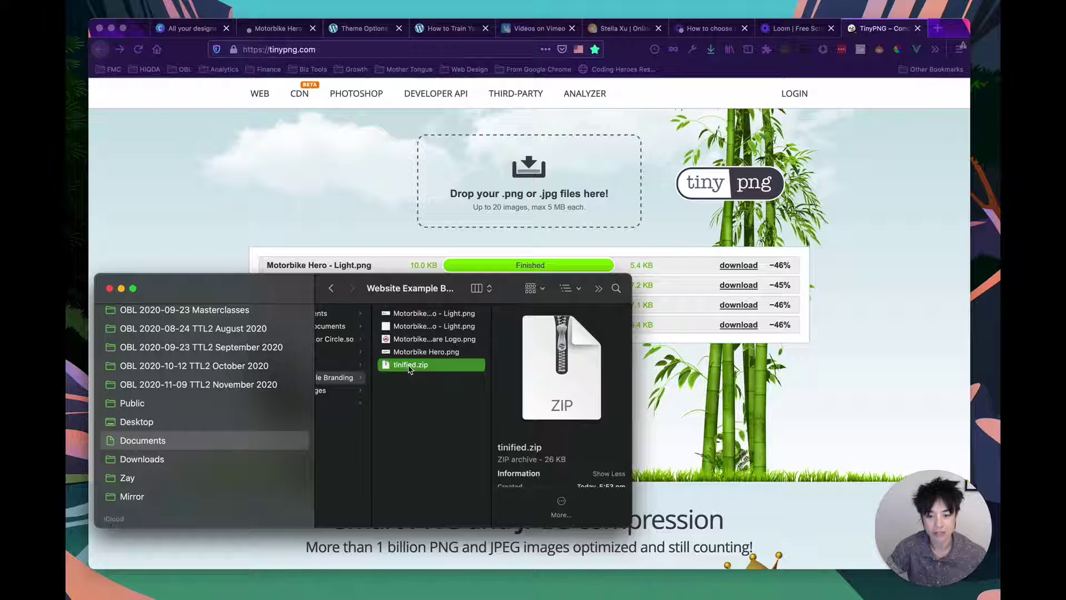
{"action": "double_click", "coordinate": [418, 366]}
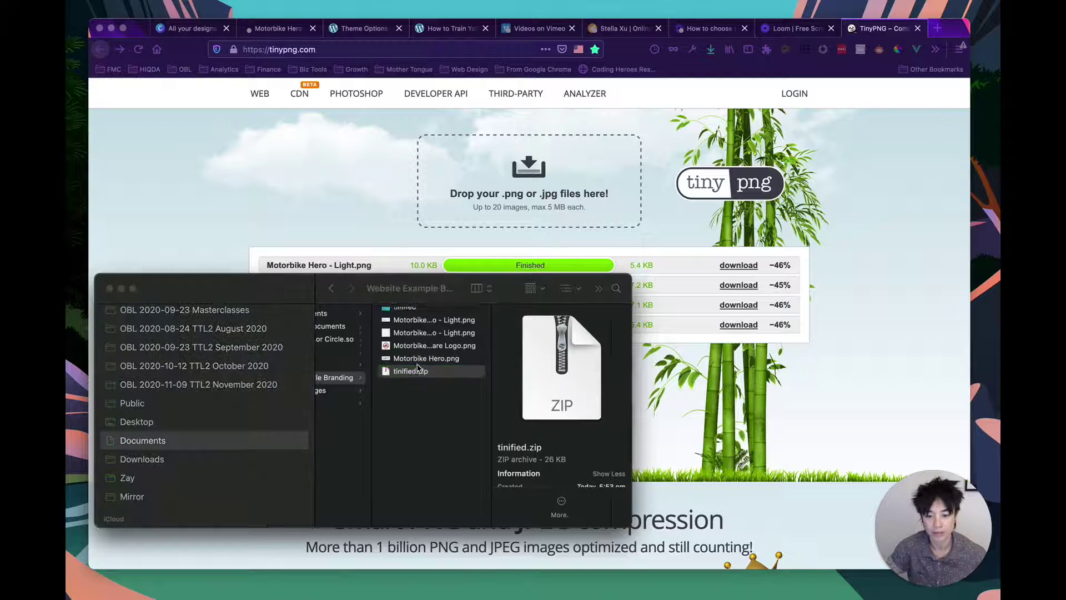
{"action": "left_click", "coordinate": [536, 318]}
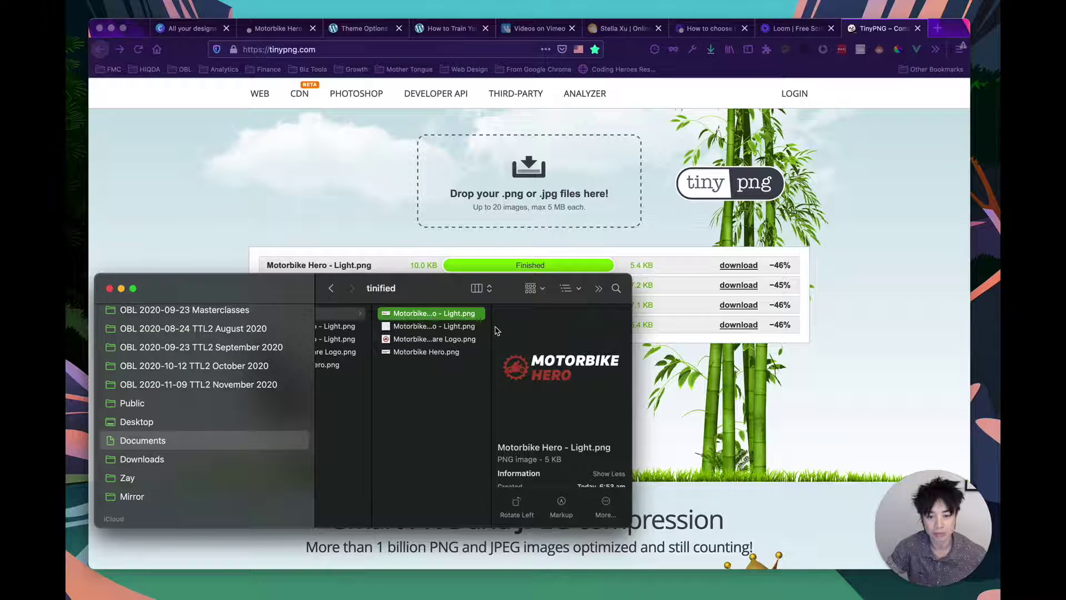
Delete the four original logo PNGs and tinified.zip from Website Example Branding, keeping only the tinified folder.
{"action": "scroll", "coordinate": [496, 331], "scroll_direction": "left", "scroll_amount": 4}
{"action": "left_click", "coordinate": [438, 327]}
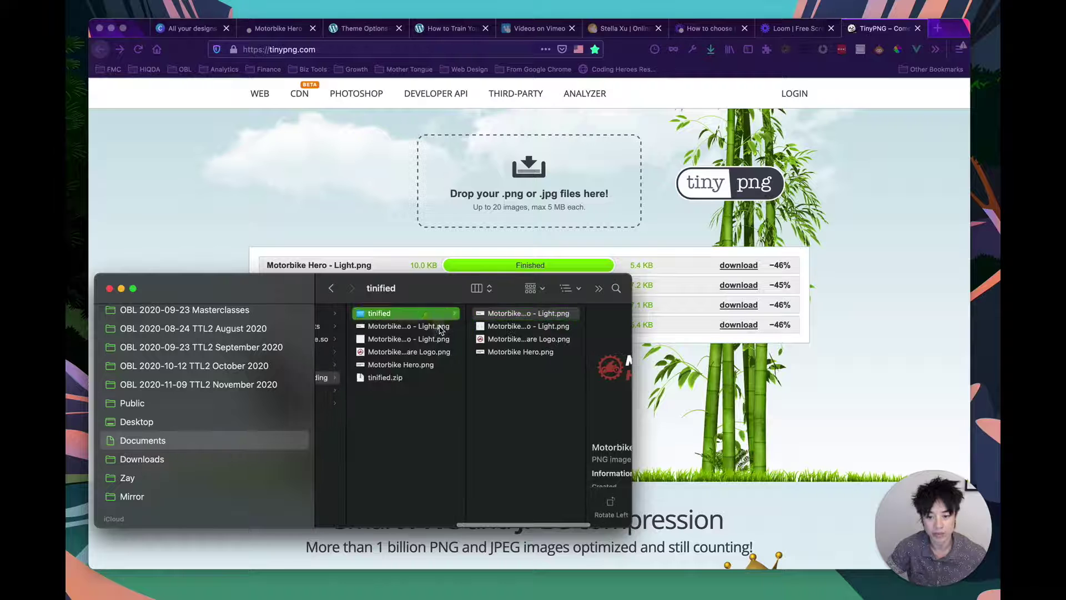
{"action": "left_click", "coordinate": [389, 378], "text": "shift"}
{"action": "key", "text": "super+BackSpace"}
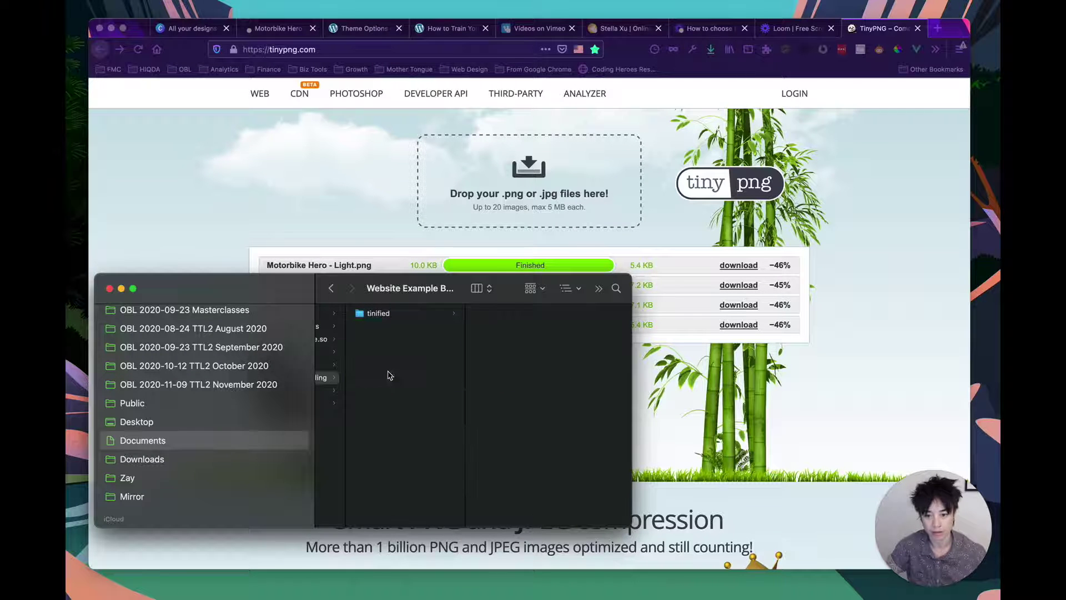
Move the four compressed logos out of the tinified folder into Website Example Branding and delete the tinified folder.
{"action": "left_click", "coordinate": [385, 315]}
{"action": "left_click", "coordinate": [475, 314]}
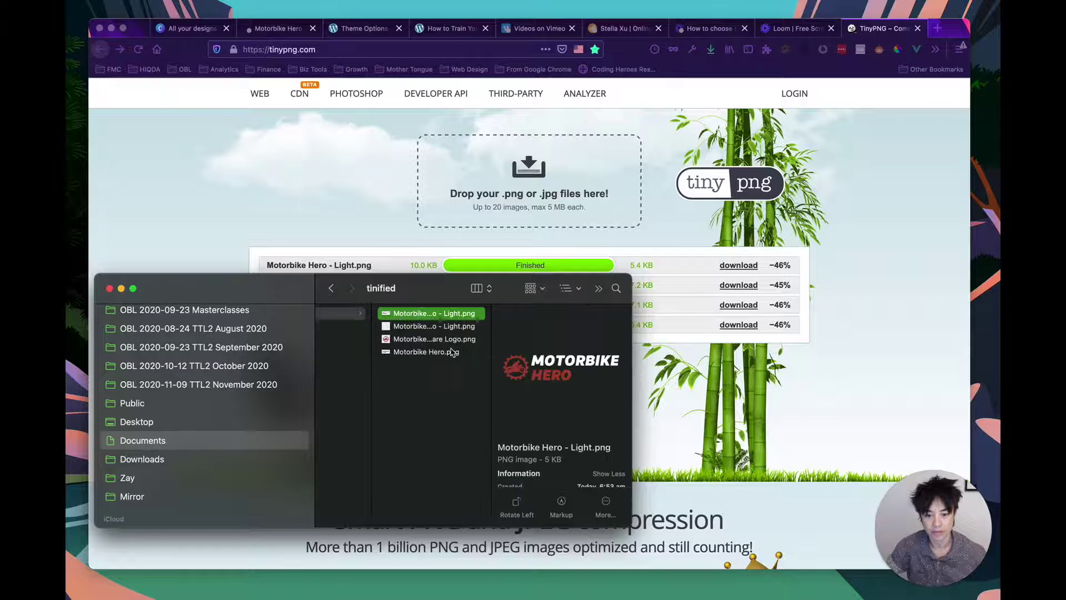
{"action": "left_click", "coordinate": [453, 351], "text": "shift"}
{"action": "left_click_drag", "start_coordinate": [478, 350], "coordinate": [404, 388]}
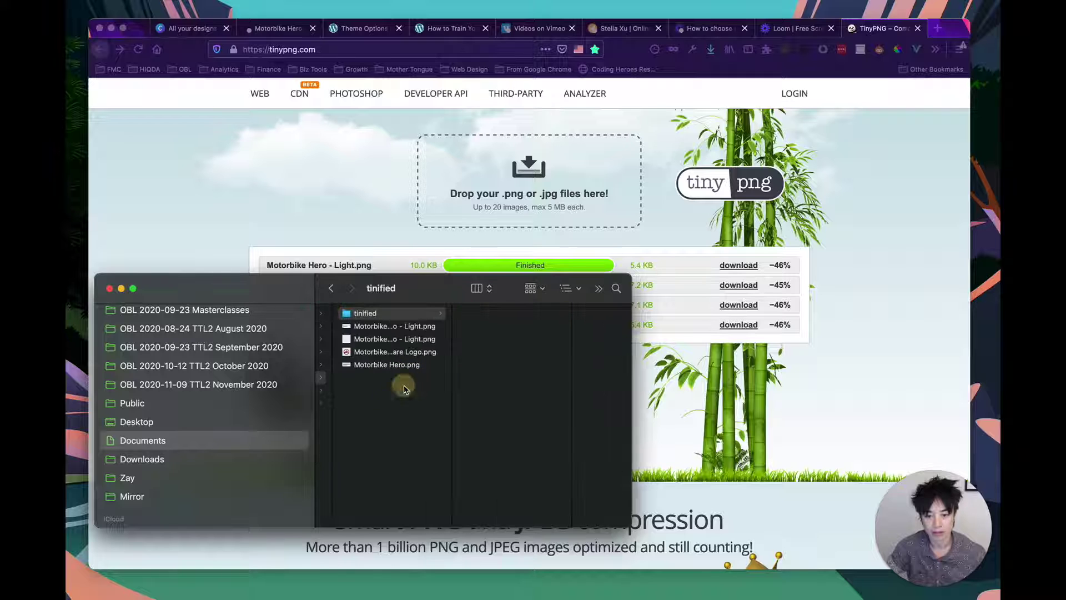
{"action": "left_click", "coordinate": [412, 313]}
{"action": "key", "text": "super+BackSpace"}
Widen the file column to show the full names, preview the compressed logos, and select all four files.
{"action": "left_click", "coordinate": [414, 314]}
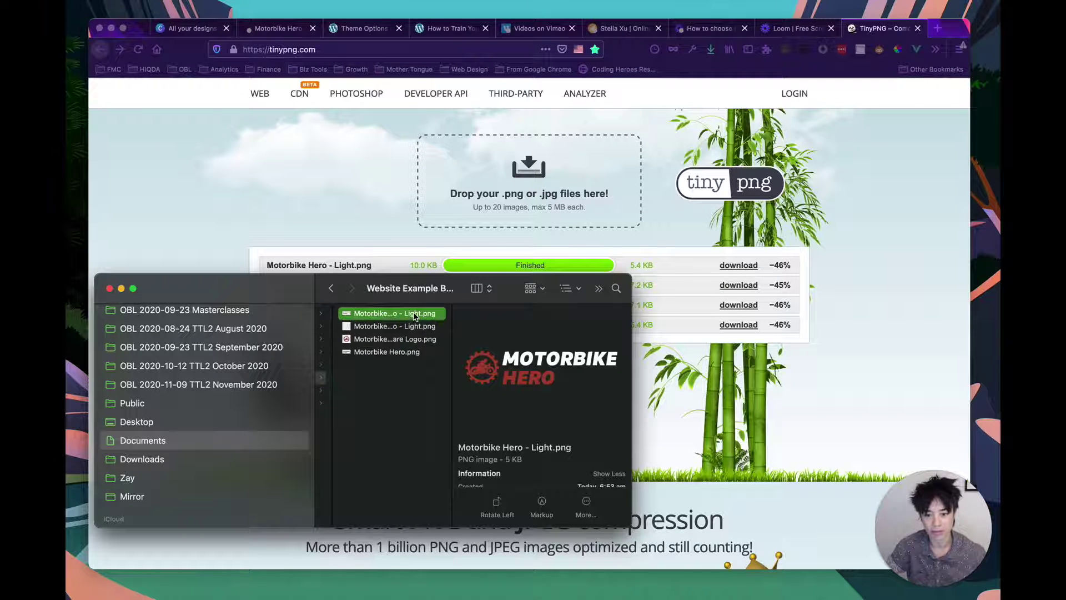
{"action": "left_click_drag", "start_coordinate": [451, 326], "coordinate": [508, 326]}
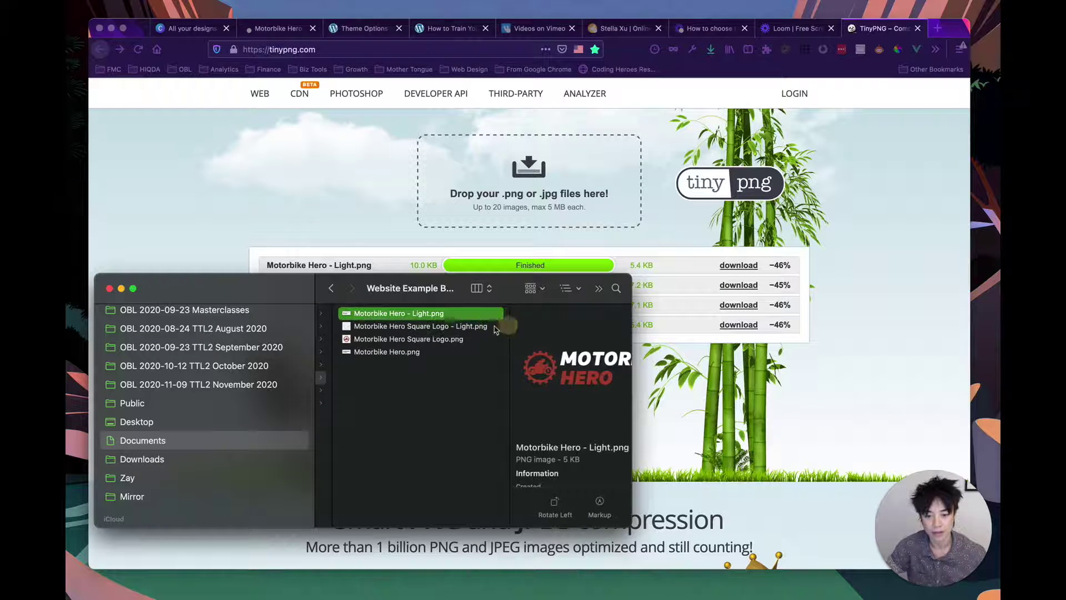
{"action": "left_click", "coordinate": [440, 326]}
{"action": "left_click", "coordinate": [419, 339]}
{"action": "left_click", "coordinate": [393, 352]}
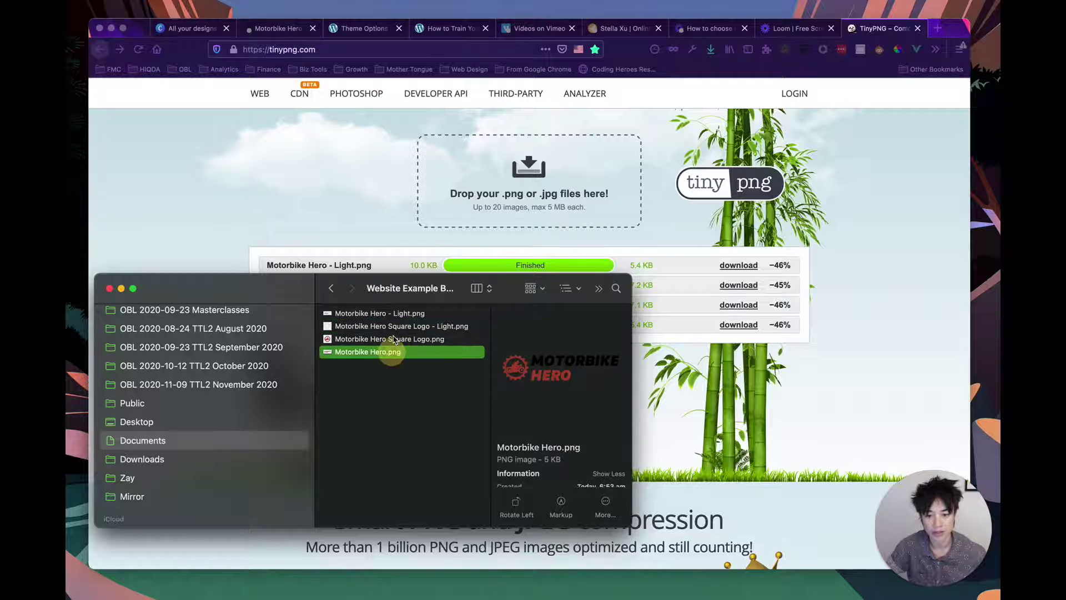
{"action": "left_click", "coordinate": [392, 326]}
{"action": "left_click", "coordinate": [394, 338]}
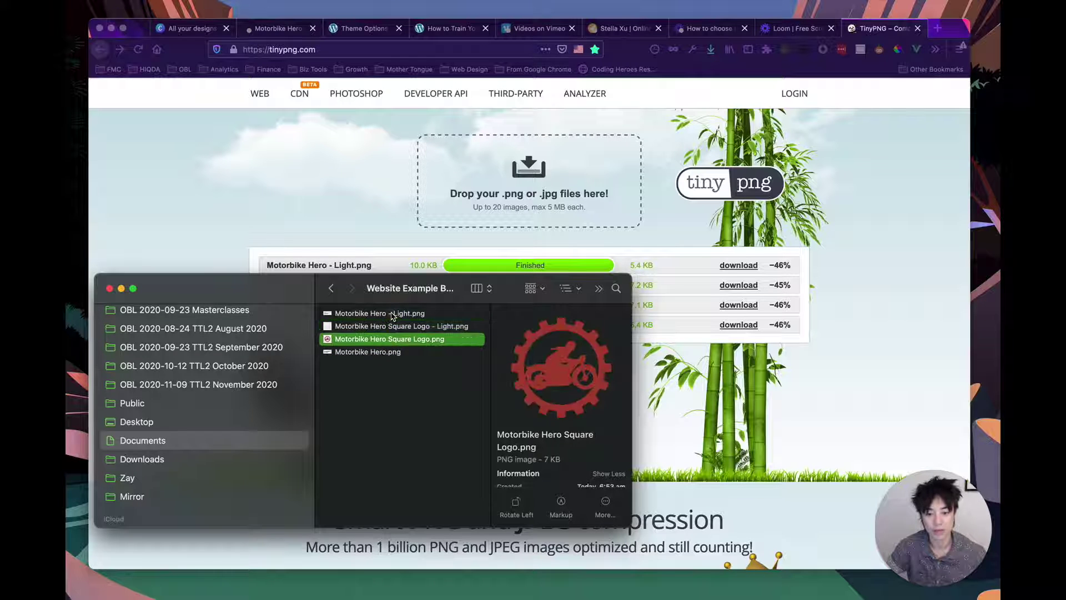
{"action": "left_click", "coordinate": [392, 315]}
{"action": "left_click", "coordinate": [389, 351], "text": "shift"}
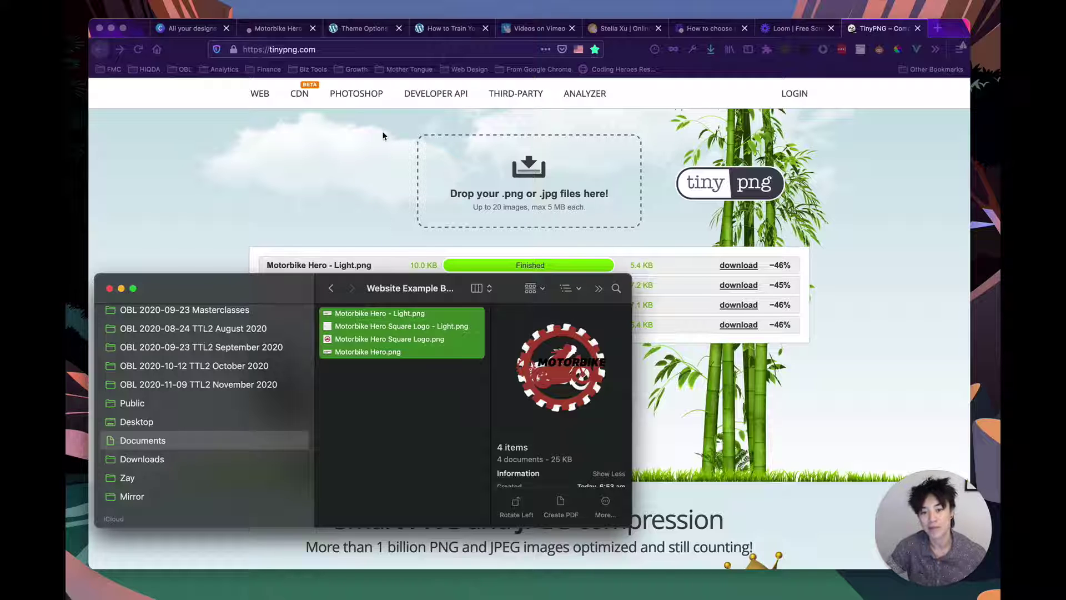
Upload the four compressed Motorbike Hero logos from Finder through the Divi Theme Options logo chooser, and close the Finder window.
{"action": "left_click", "coordinate": [366, 29]}
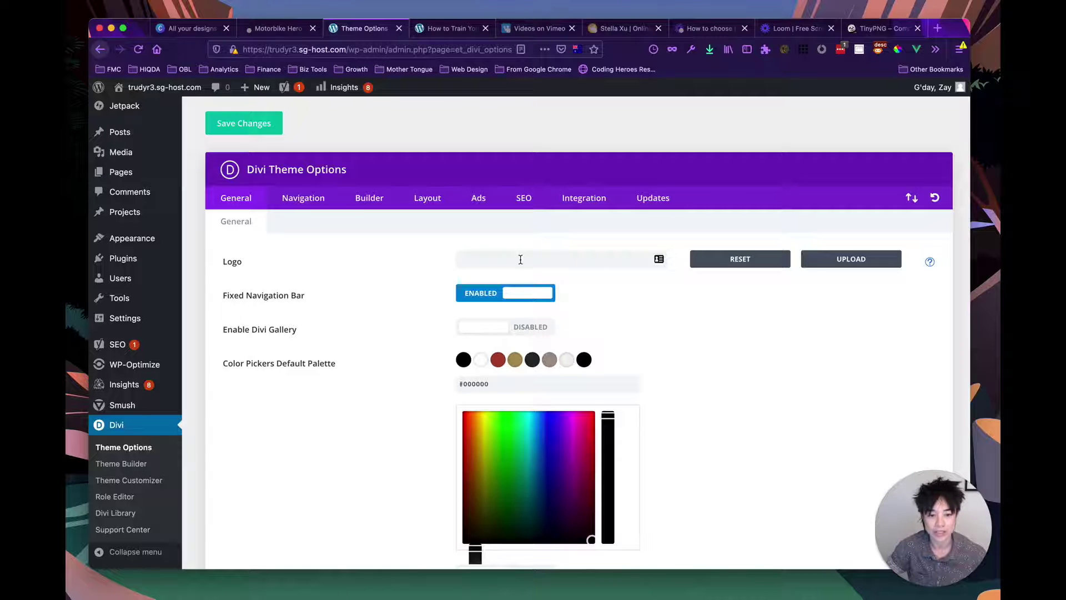
{"action": "left_click", "coordinate": [848, 262]}
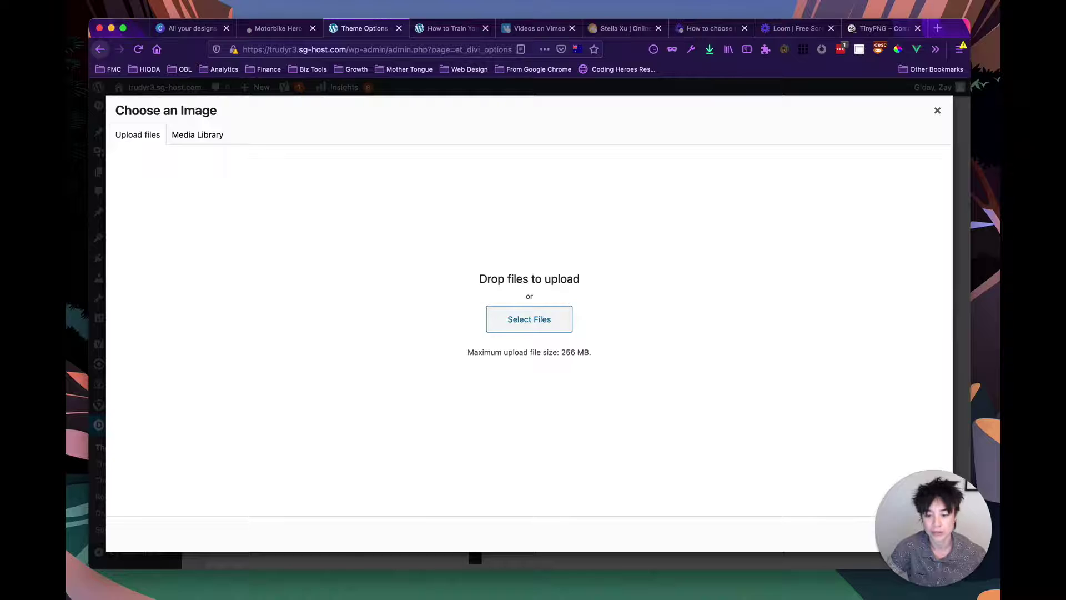
{"action": "key", "text": "super+Tab"}
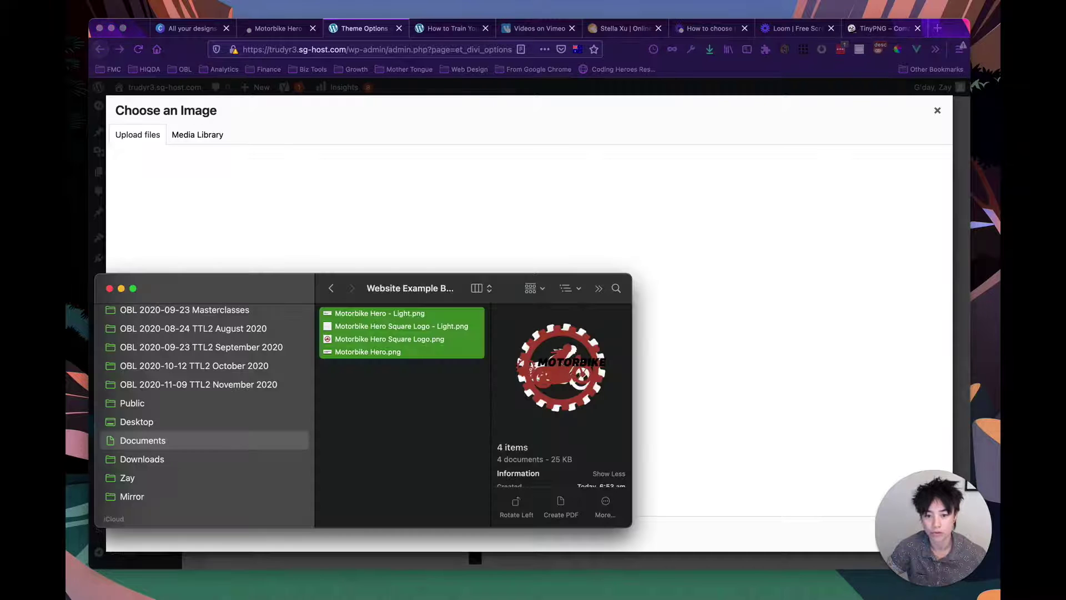
{"action": "left_click_drag", "start_coordinate": [363, 328], "coordinate": [412, 210]}
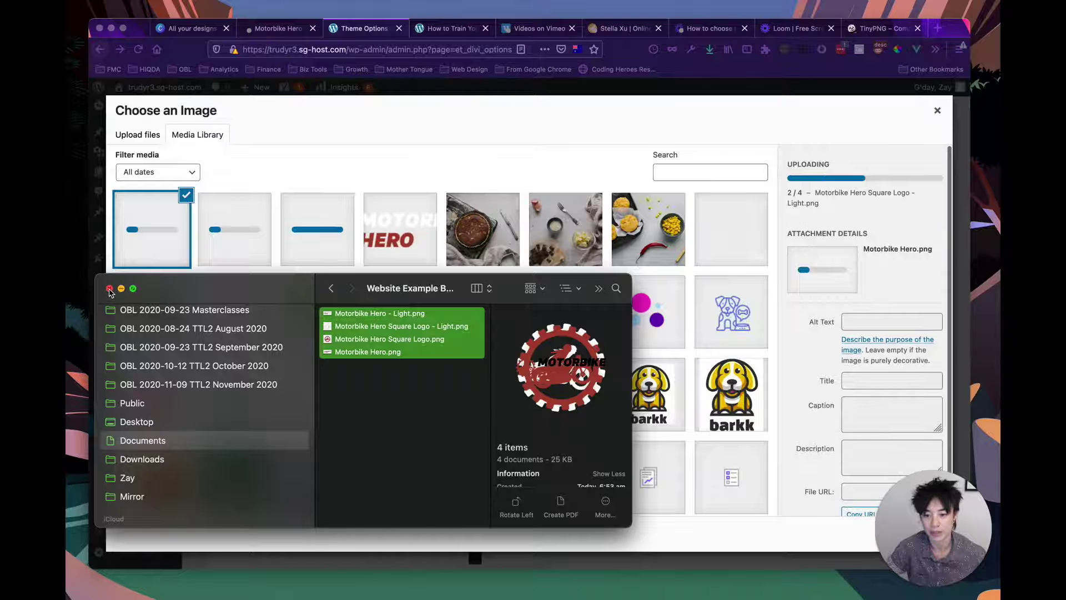
{"action": "left_click", "coordinate": [110, 289]}
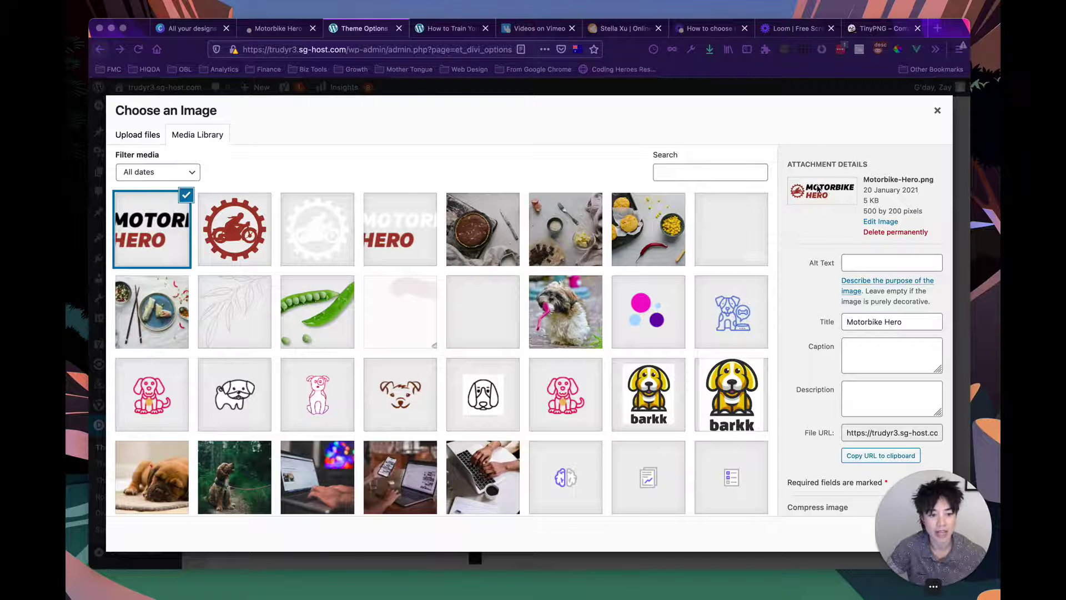
Set the alt text of Motorbike-Hero.png to "motorbike-hero-logo-dark".
{"action": "left_click_drag", "start_coordinate": [916, 523], "coordinate": [780, 519]}
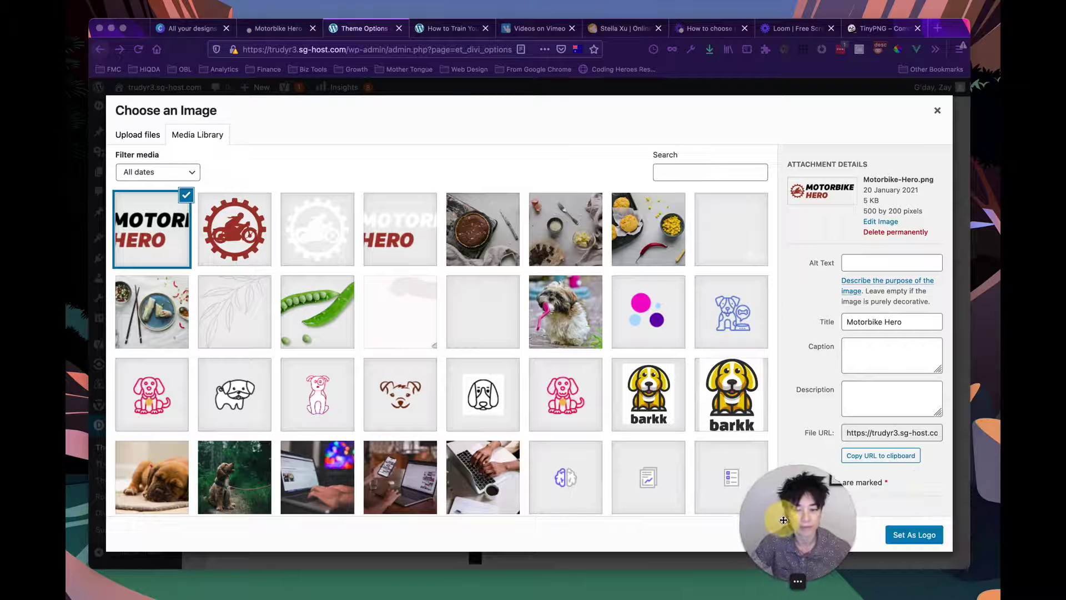
{"action": "left_click", "coordinate": [911, 323]}
{"action": "left_click", "coordinate": [870, 261]}
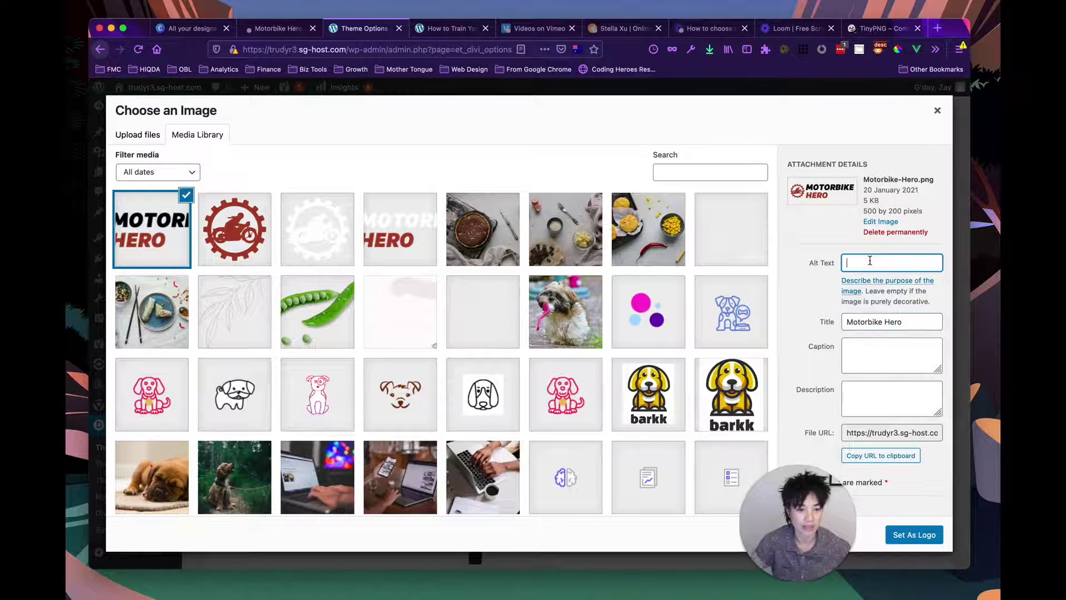
{"action": "type", "text": "mot"}
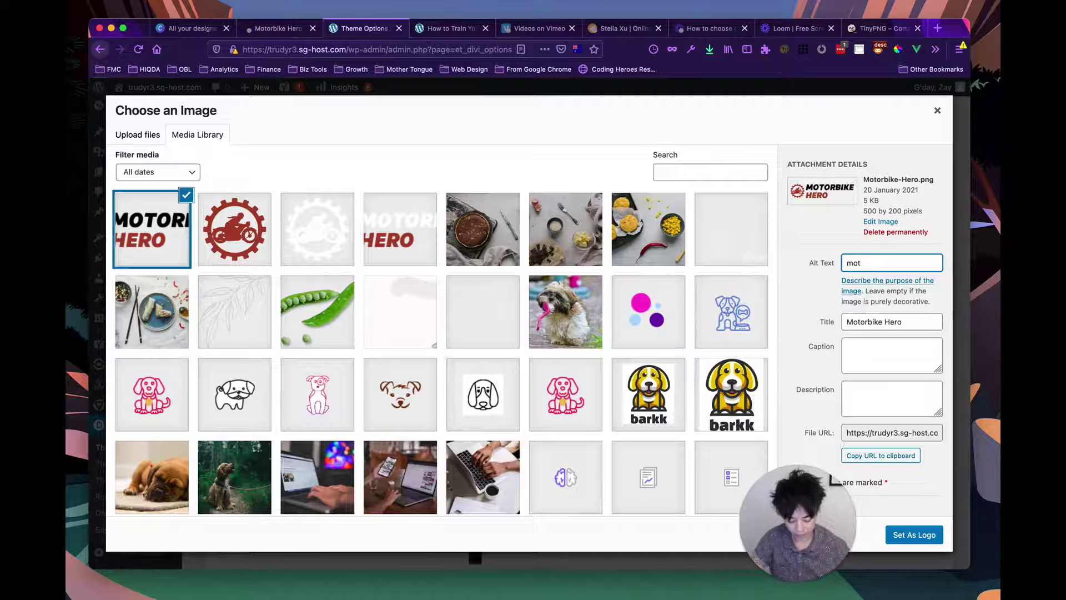
{"action": "type", "text": "orbike-hero"}
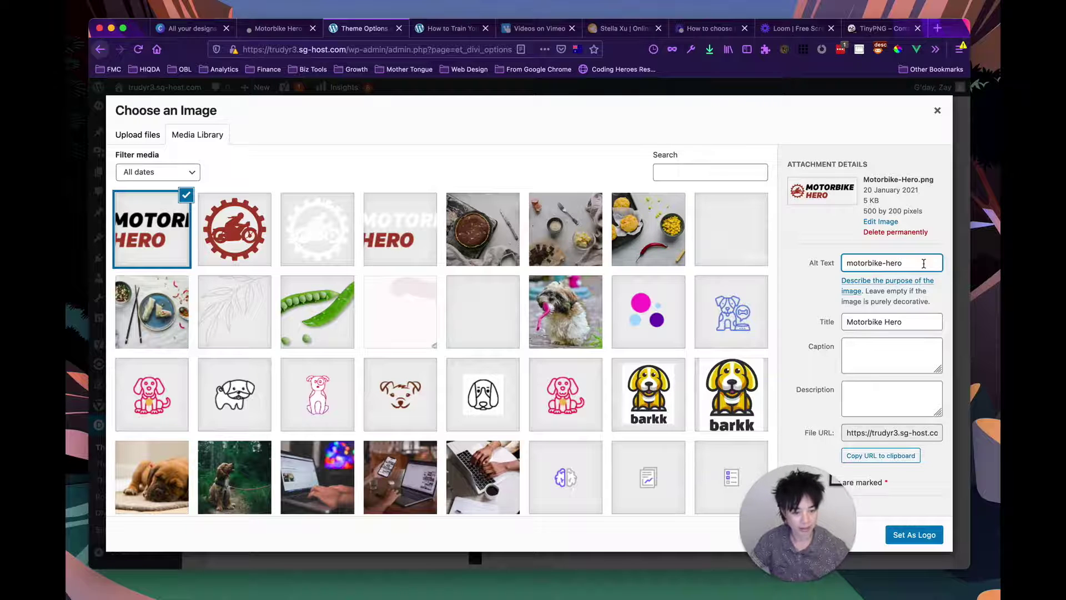
{"action": "type", "text": "-logo"}
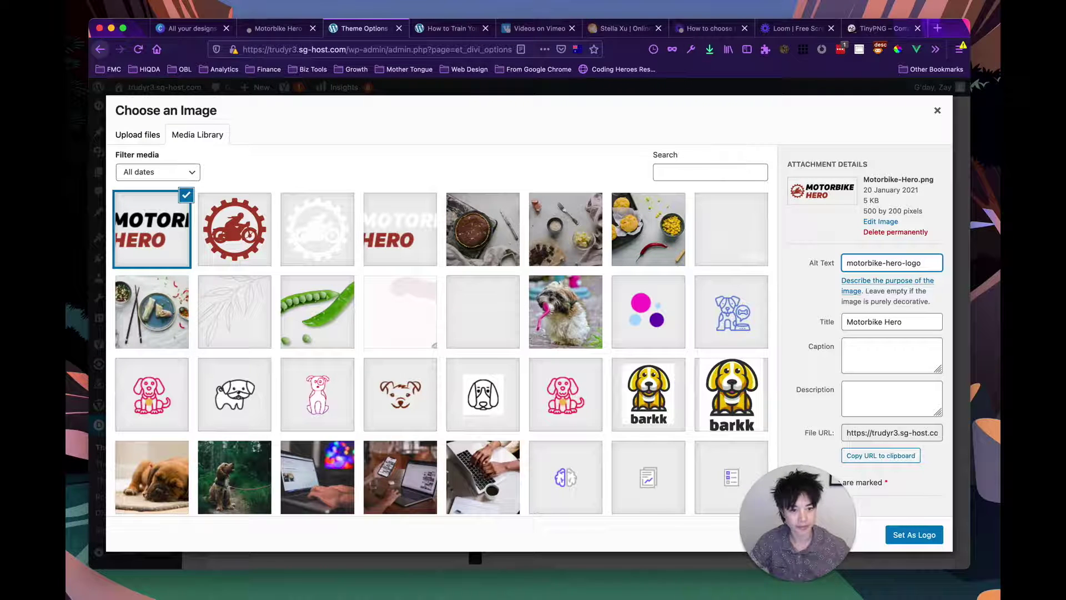
{"action": "type", "text": "-dark"}
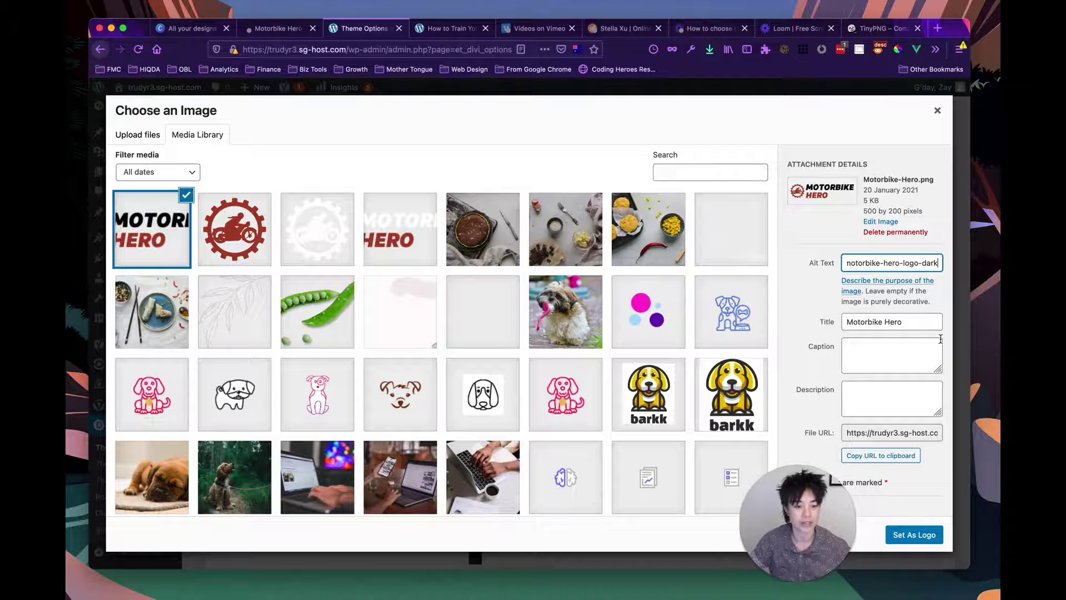
Fill the caption and description of Motorbike-Hero.png with its title, "Motorbike Hero".
{"action": "left_click", "coordinate": [895, 325]}
{"action": "left_click", "coordinate": [889, 352]}
{"action": "type", "text": "Motorbike Hero"}
{"action": "left_click", "coordinate": [886, 386]}
{"action": "type", "text": "Motorbike Hero"}
{"action": "left_click", "coordinate": [925, 485]}
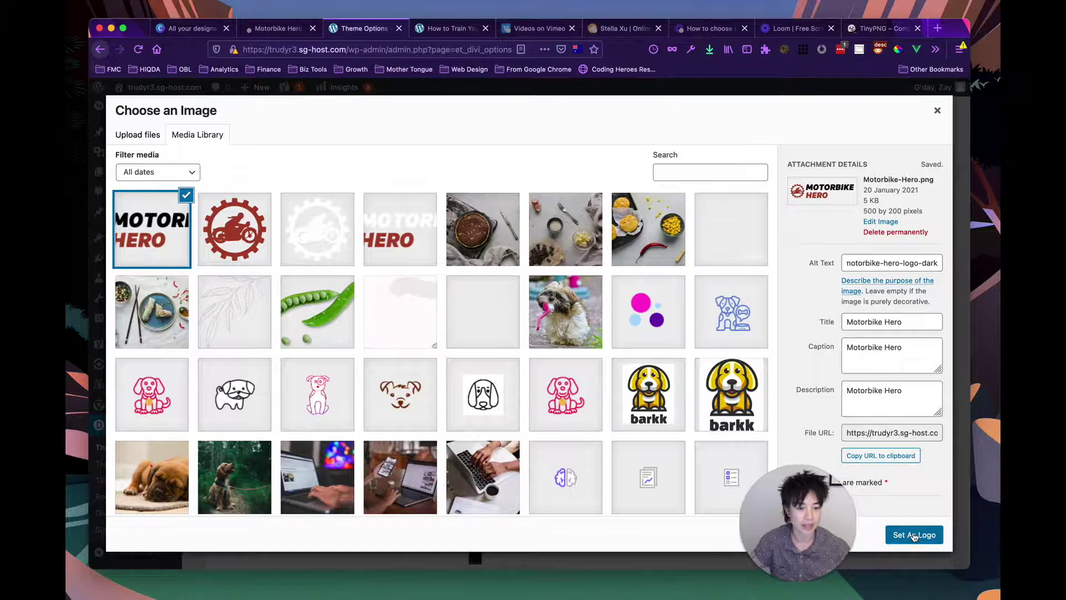
Set Motorbike-Hero.png as the site logo and save the Divi theme options.
{"action": "left_click", "coordinate": [915, 537]}
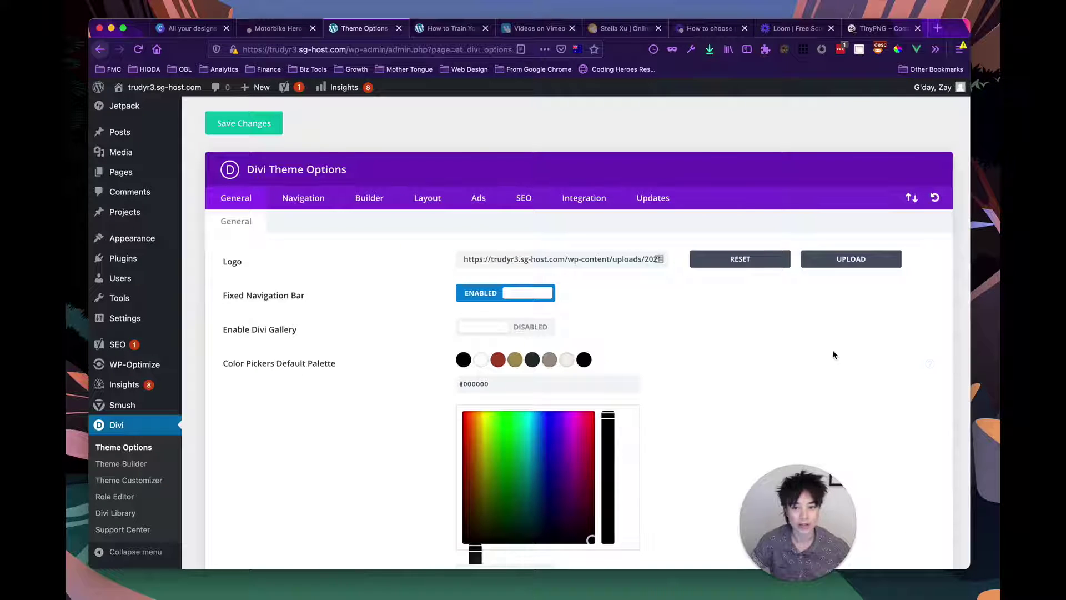
{"action": "left_click", "coordinate": [249, 125]}
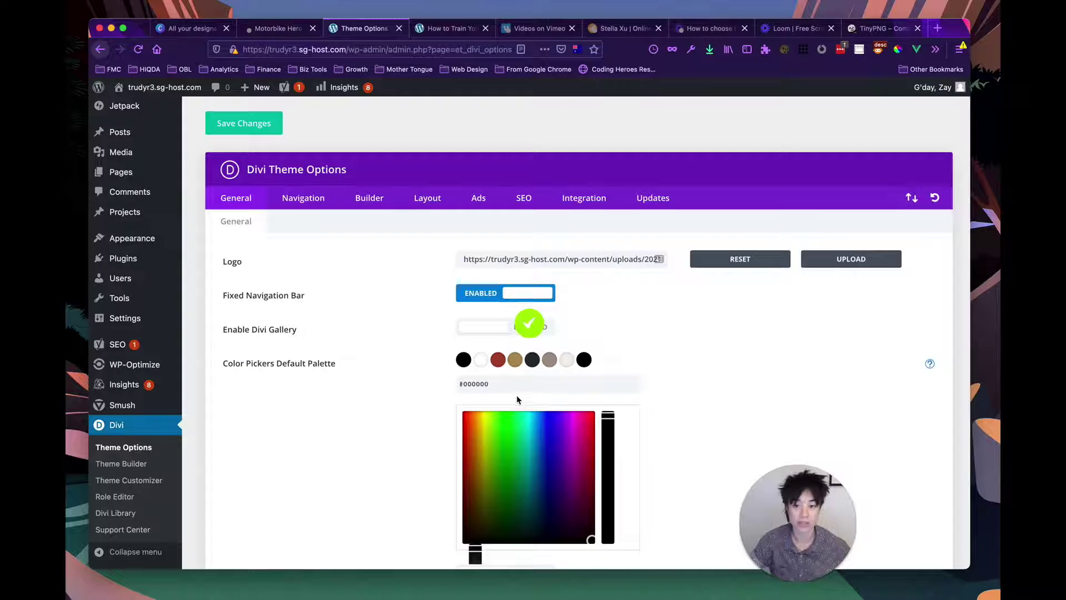
{"action": "scroll", "coordinate": [418, 210], "scroll_direction": "up", "scroll_amount": 2}
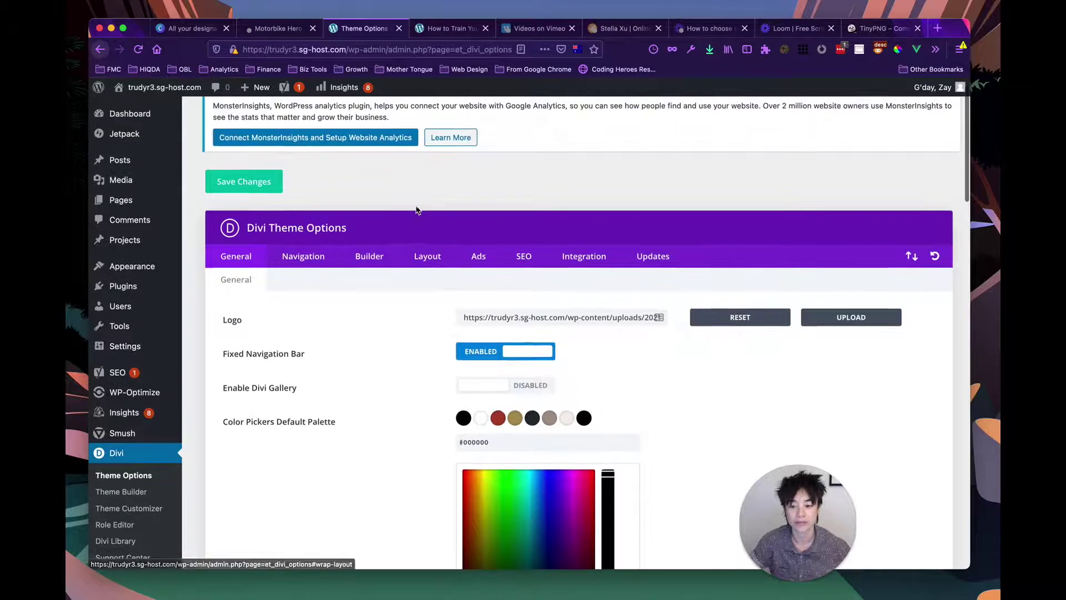
{"action": "scroll", "coordinate": [418, 210], "scroll_direction": "up", "scroll_amount": 1}
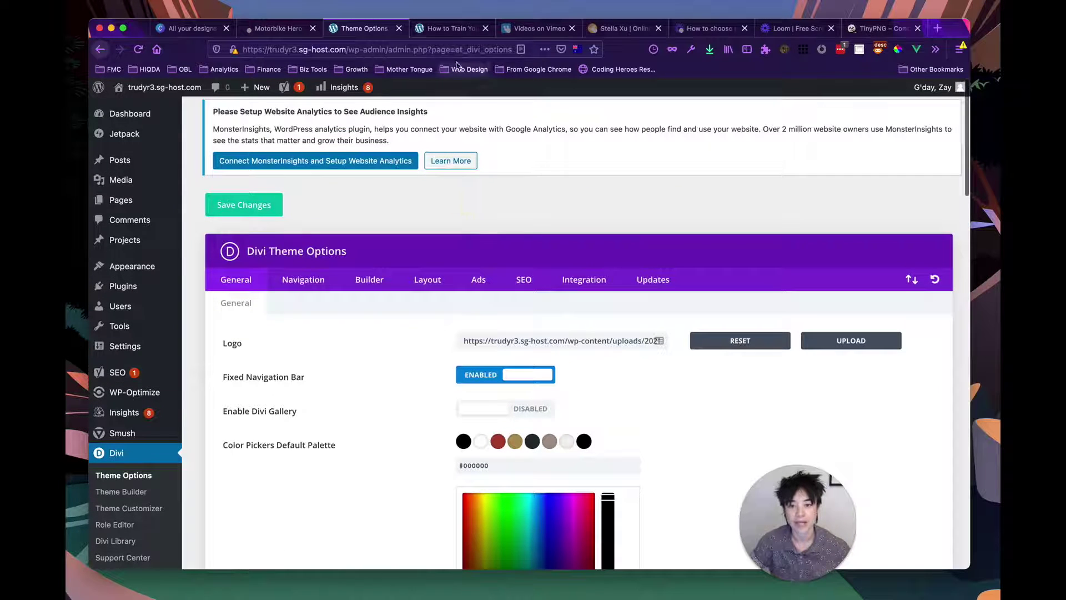
Reload the site's home page to check the header logo, and return to the Divi Theme Options.
{"action": "left_click", "coordinate": [441, 28]}
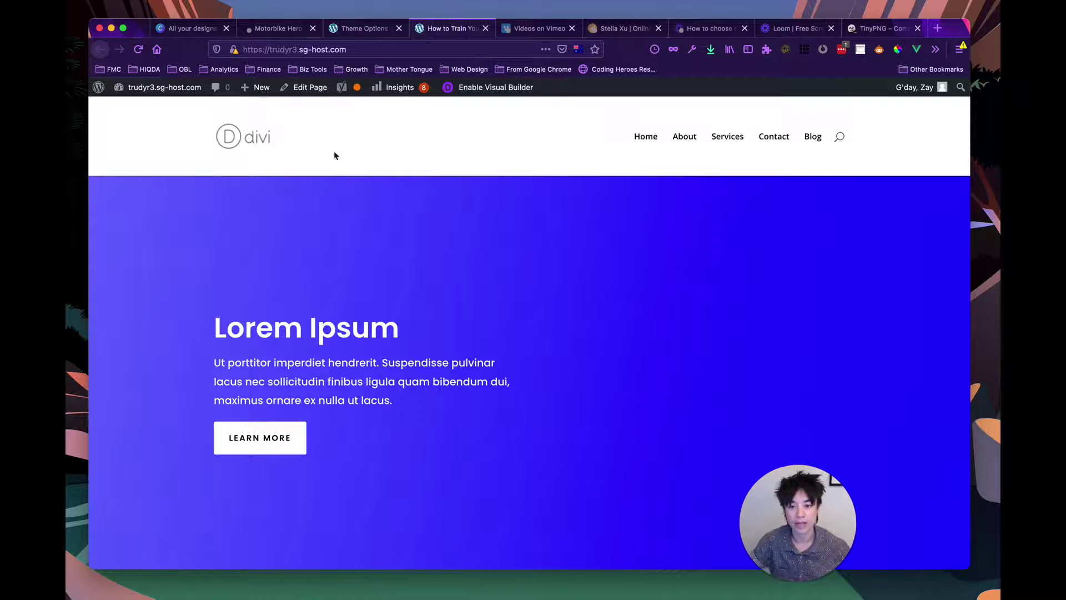
{"action": "left_click", "coordinate": [139, 50]}
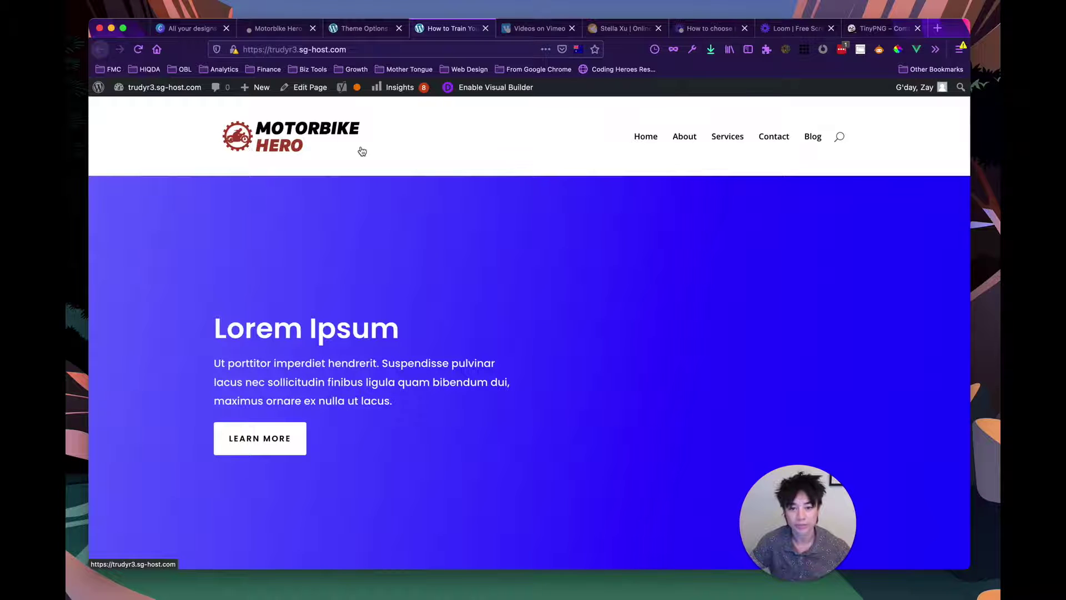
{"action": "left_click", "coordinate": [358, 33]}
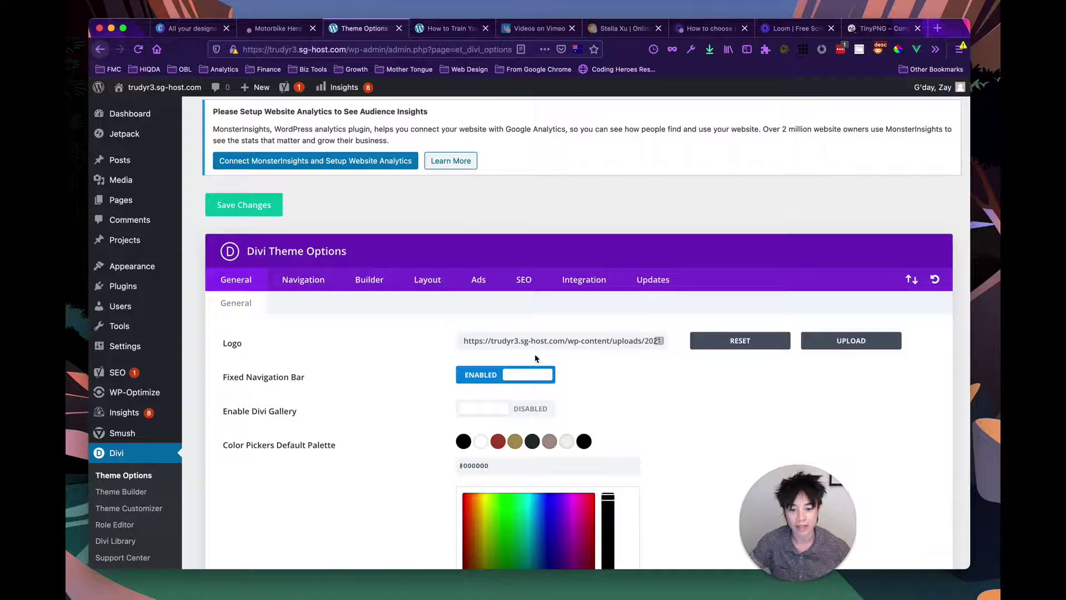
{"action": "scroll", "coordinate": [383, 412], "scroll_direction": "down", "scroll_amount": 3}
{"action": "scroll", "coordinate": [383, 414], "scroll_direction": "down", "scroll_amount": 4}
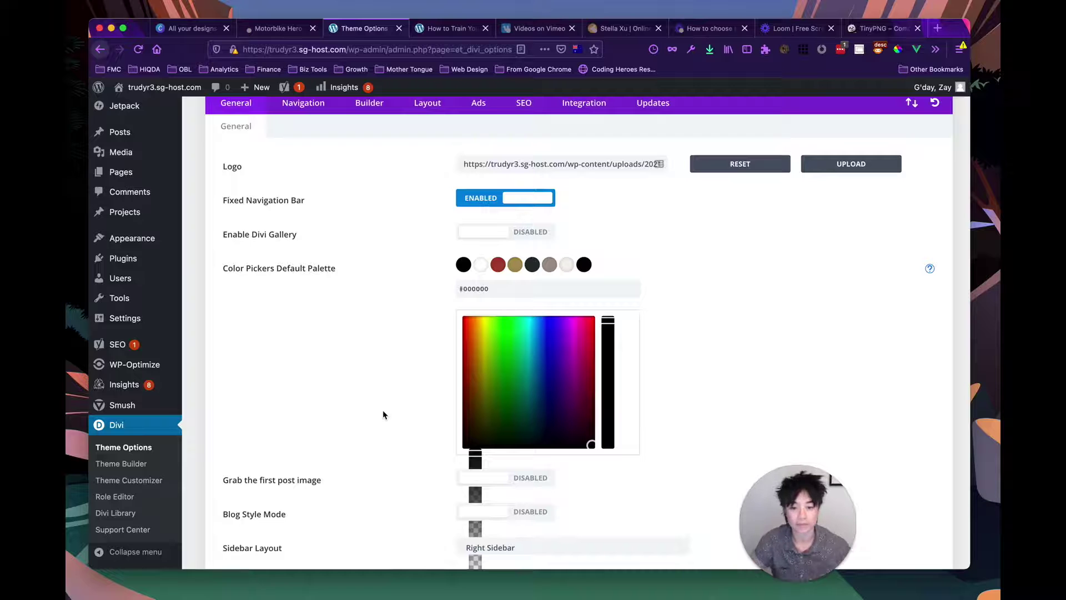
{"action": "scroll", "coordinate": [356, 392], "scroll_direction": "up", "scroll_amount": 1}
{"action": "scroll", "coordinate": [355, 391], "scroll_direction": "up", "scroll_amount": 3}
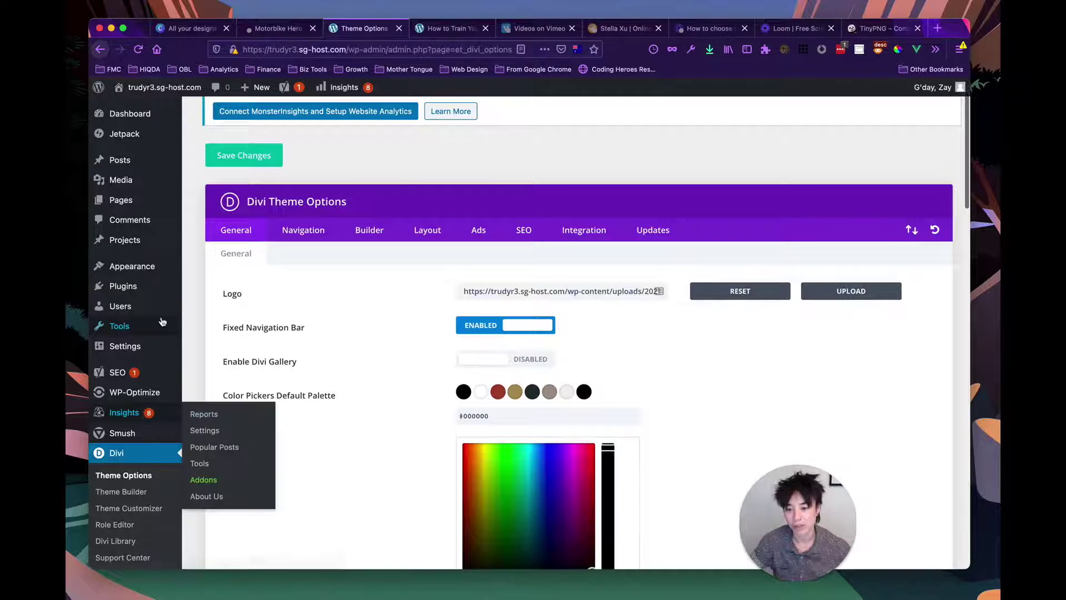
{"action": "mouse_move", "coordinate": [122, 270]}
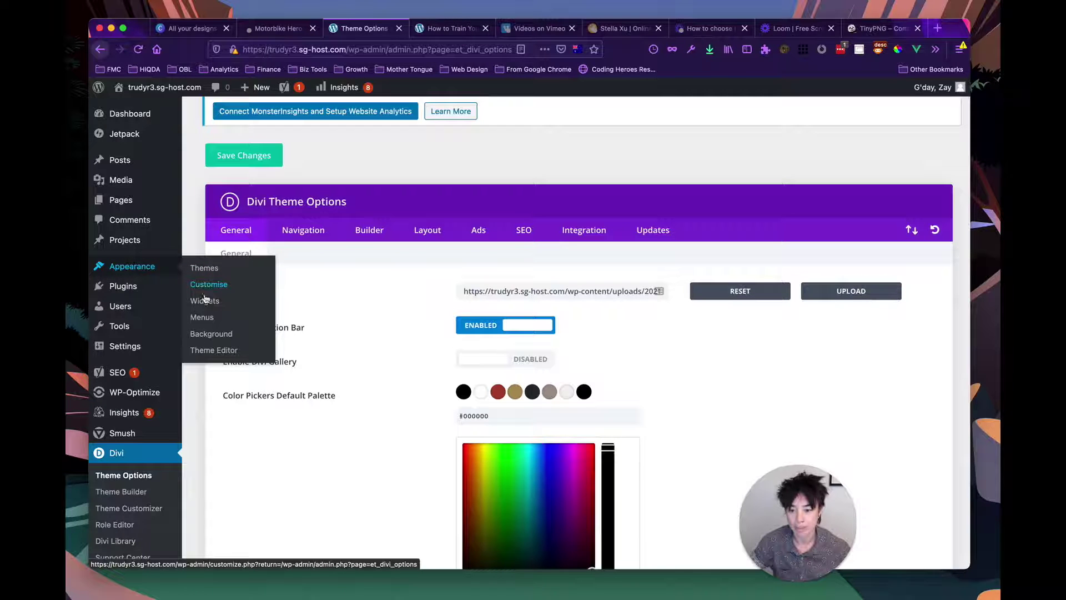
{"action": "left_click", "coordinate": [220, 354]}
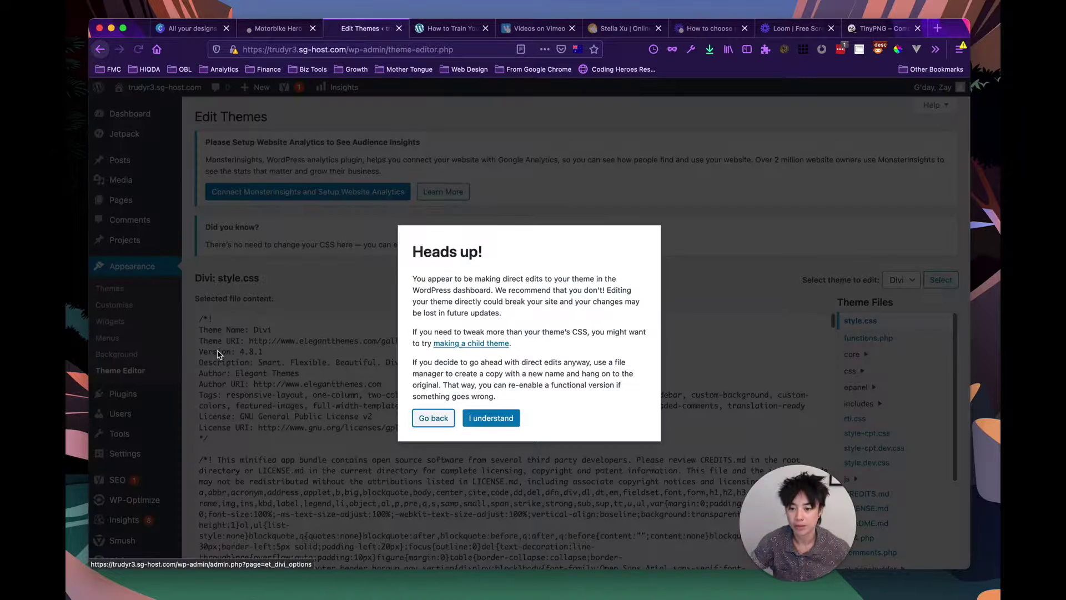
{"action": "left_click", "coordinate": [431, 420]}
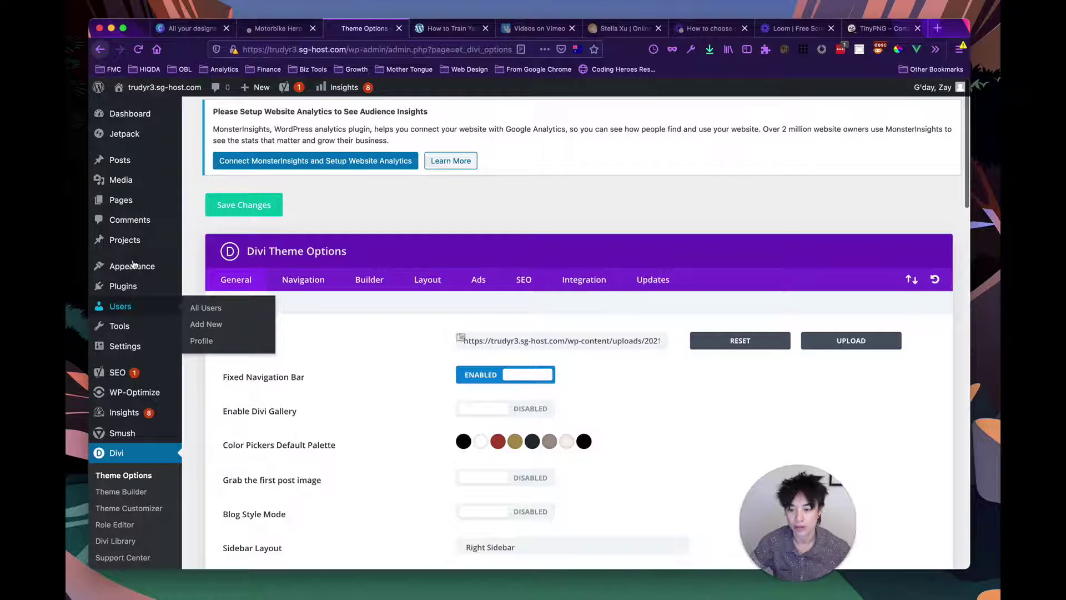
Open the theme customiser's Site Identity settings and set the site title to "Motorbike Hero".
{"action": "mouse_move", "coordinate": [183, 264]}
{"action": "left_click", "coordinate": [206, 290]}
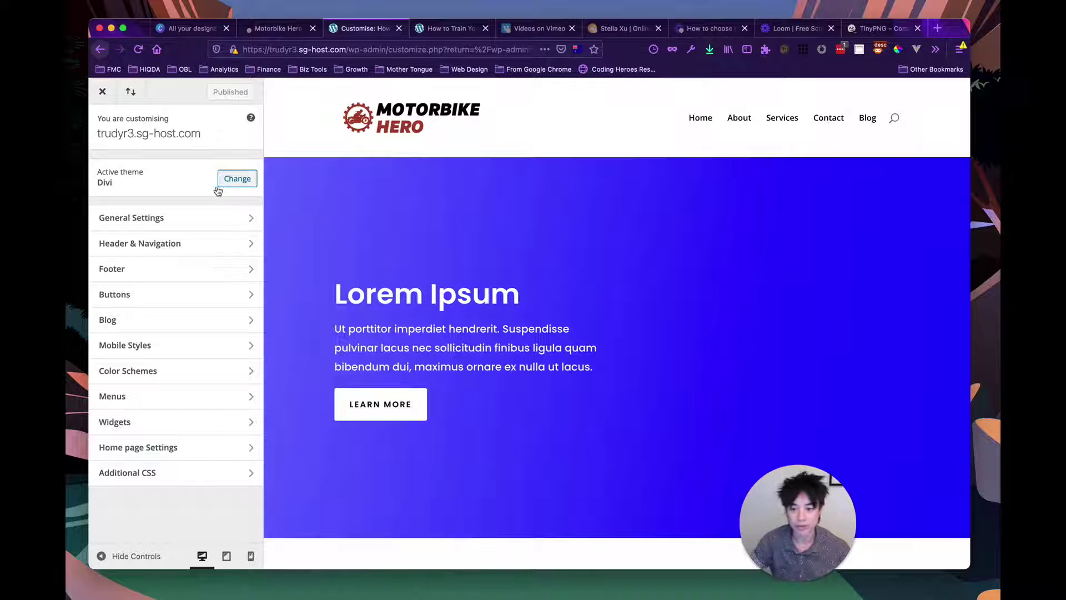
{"action": "left_click", "coordinate": [169, 219]}
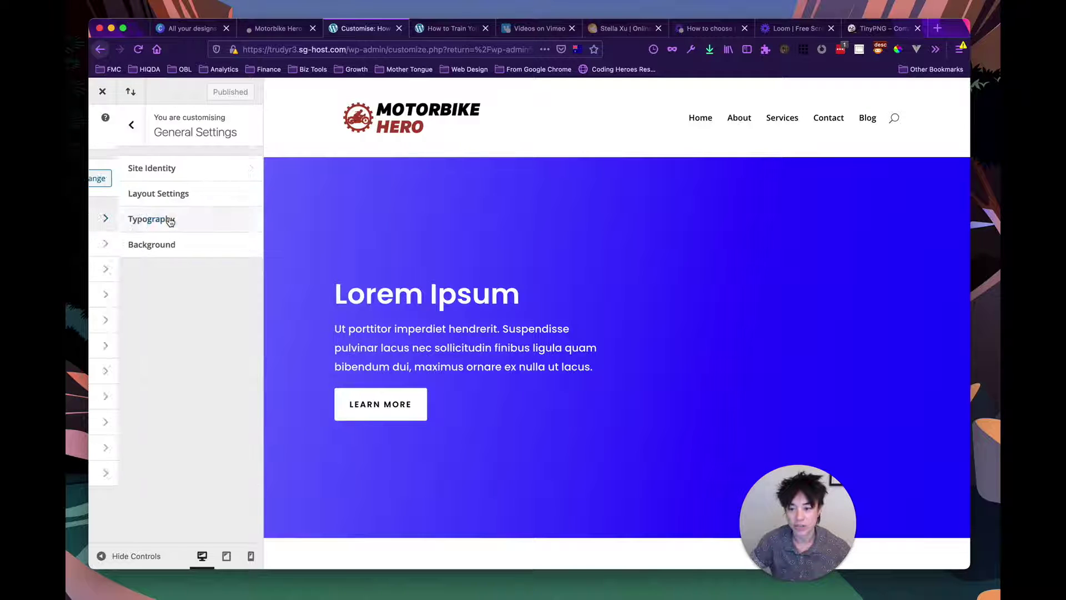
{"action": "left_click", "coordinate": [142, 169]}
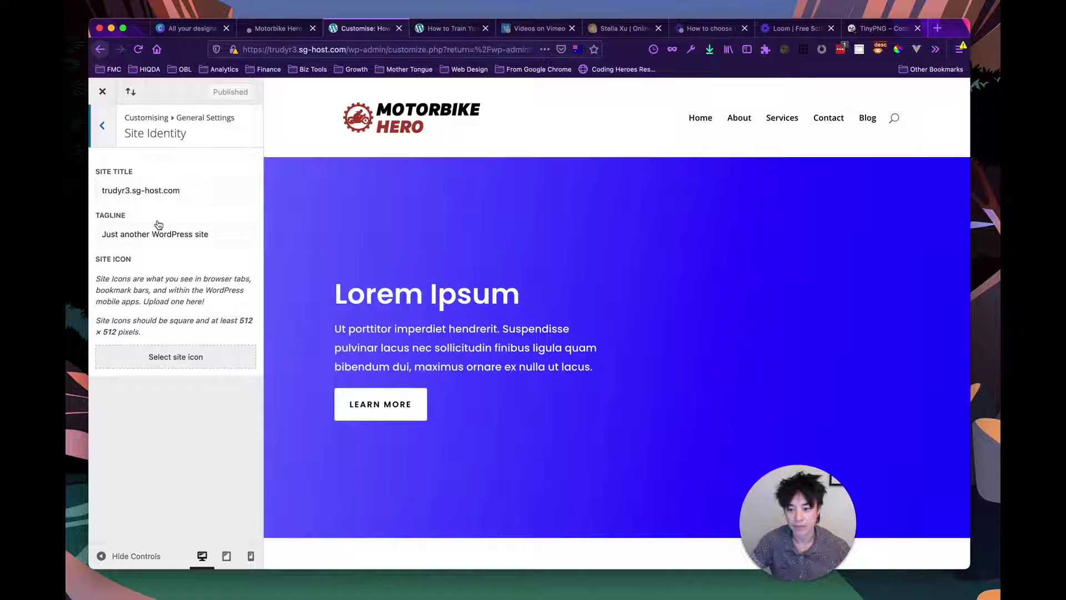
{"action": "triple_click", "coordinate": [142, 189]}
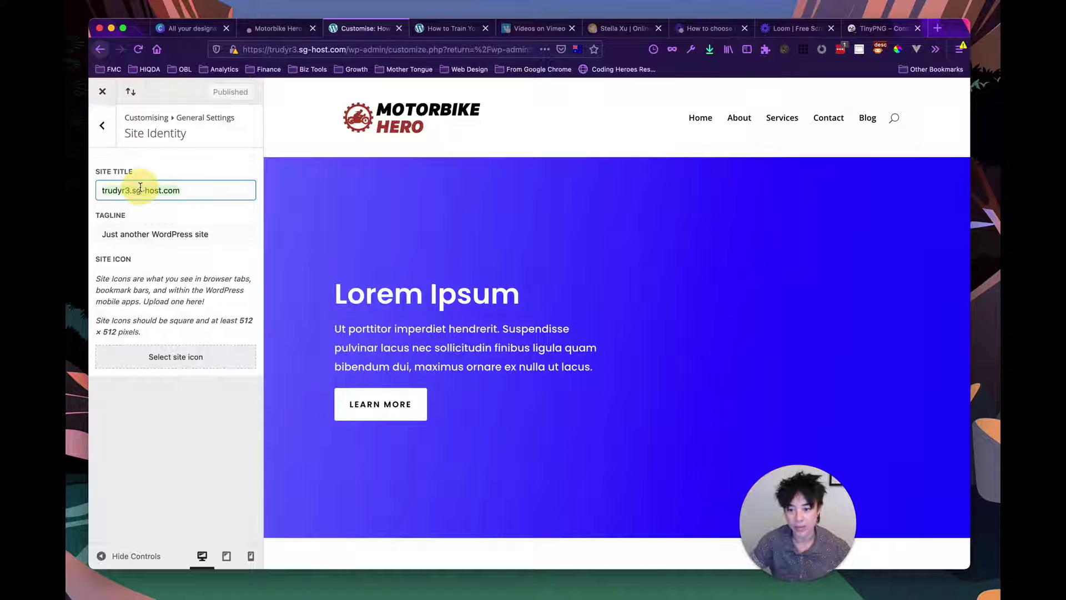
{"action": "type", "text": "Mot"}
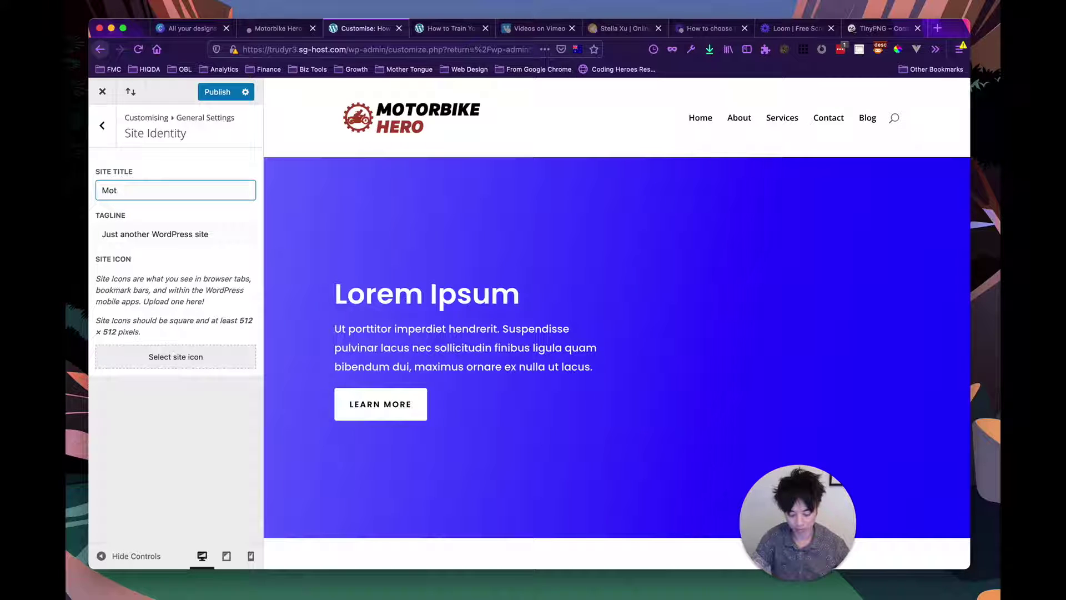
{"action": "type", "text": "orbike Hero"}
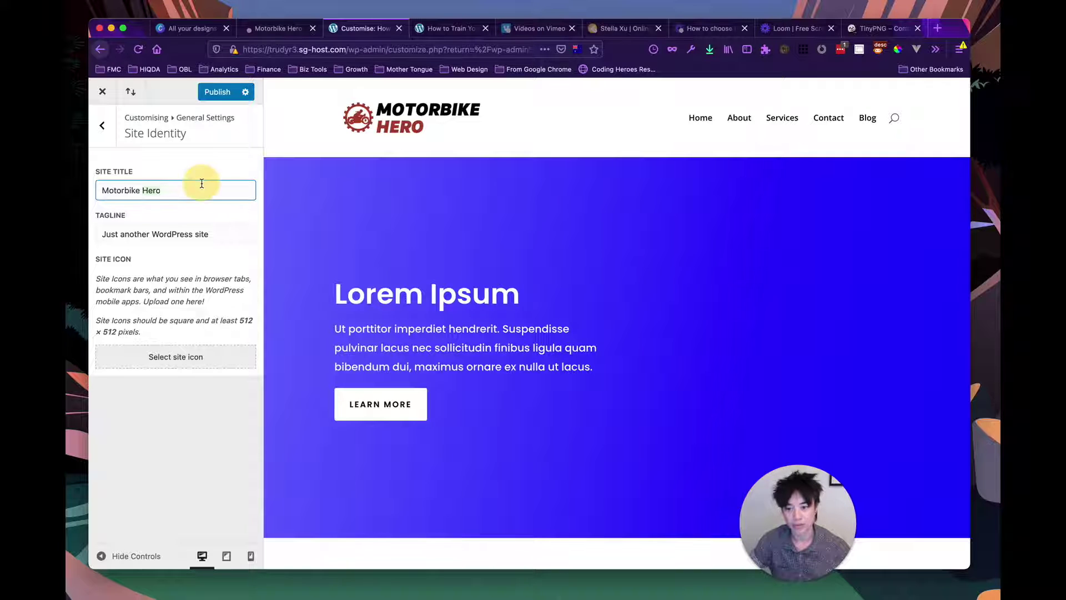
Replace the default tagline with "Service your motorbike".
{"action": "left_click", "coordinate": [179, 224]}
{"action": "triple_click", "coordinate": [179, 224]}
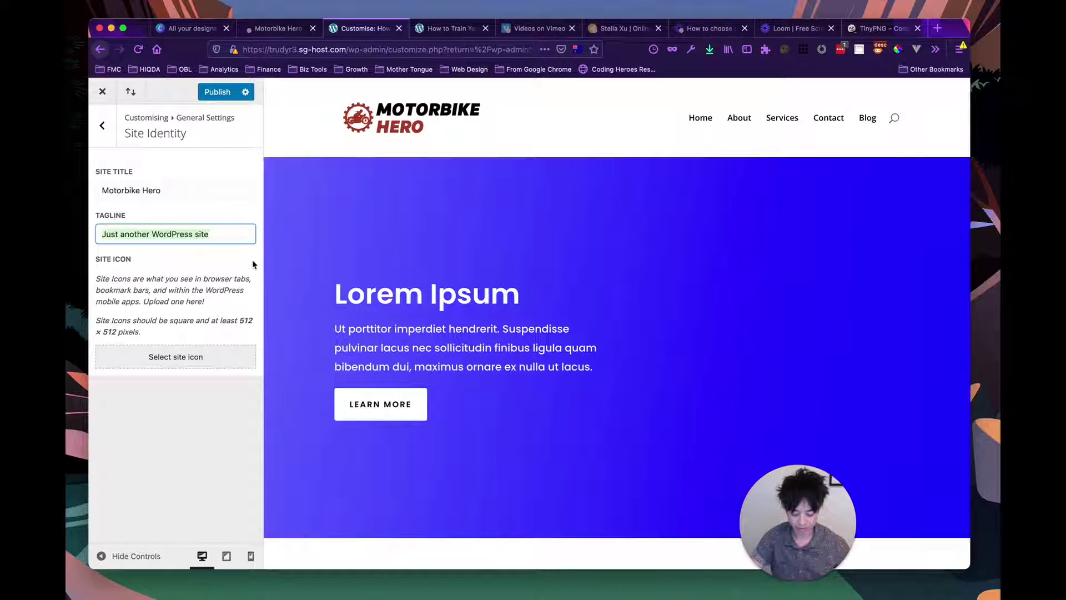
{"action": "type", "text": "Service"}
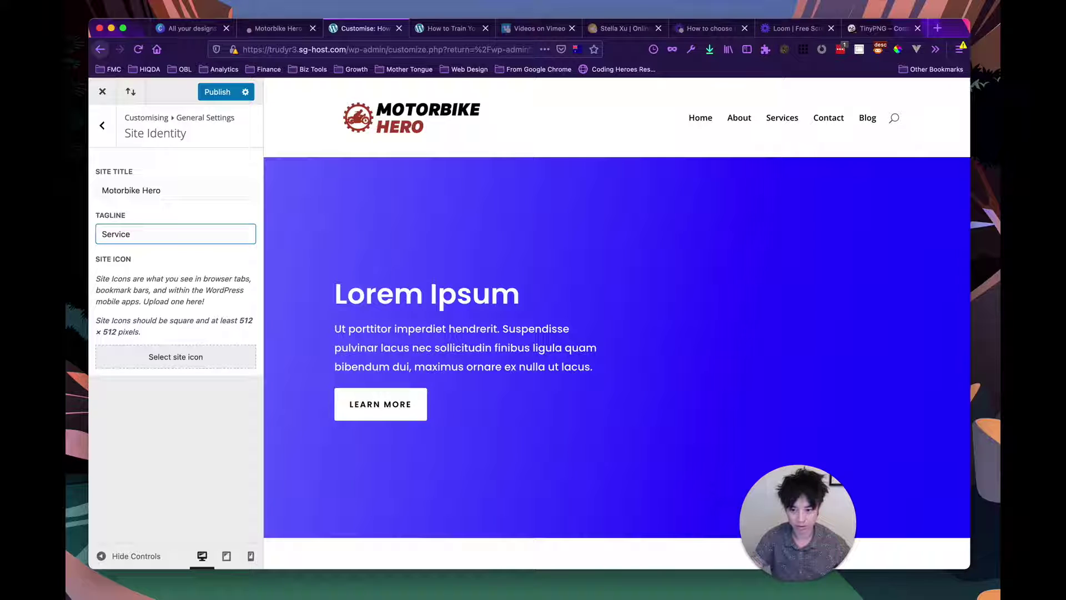
{"action": "type", "text": " your m"}
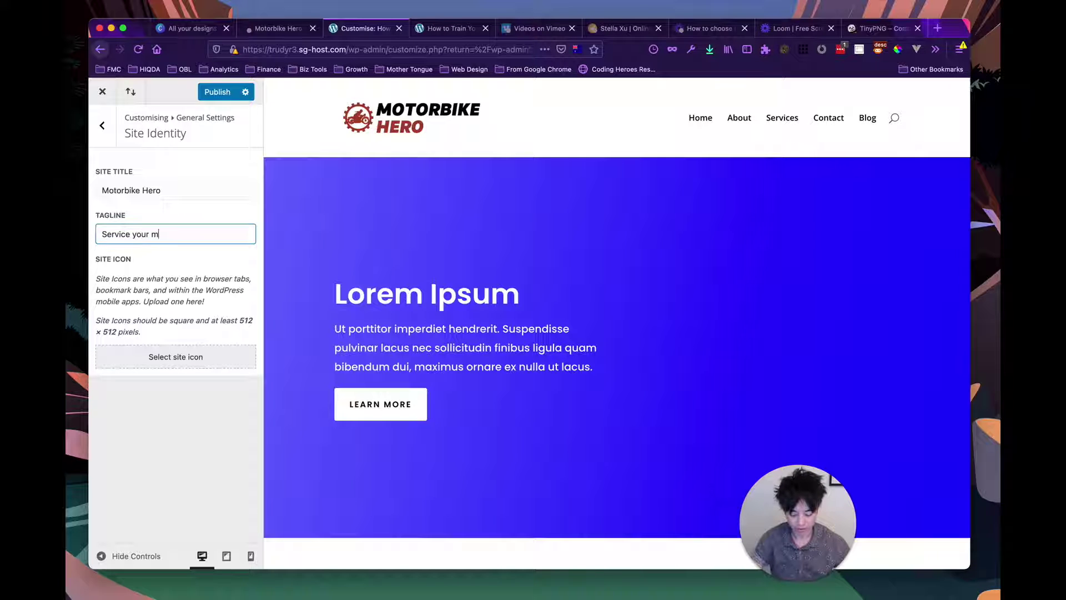
{"action": "type", "text": "otorbike"}
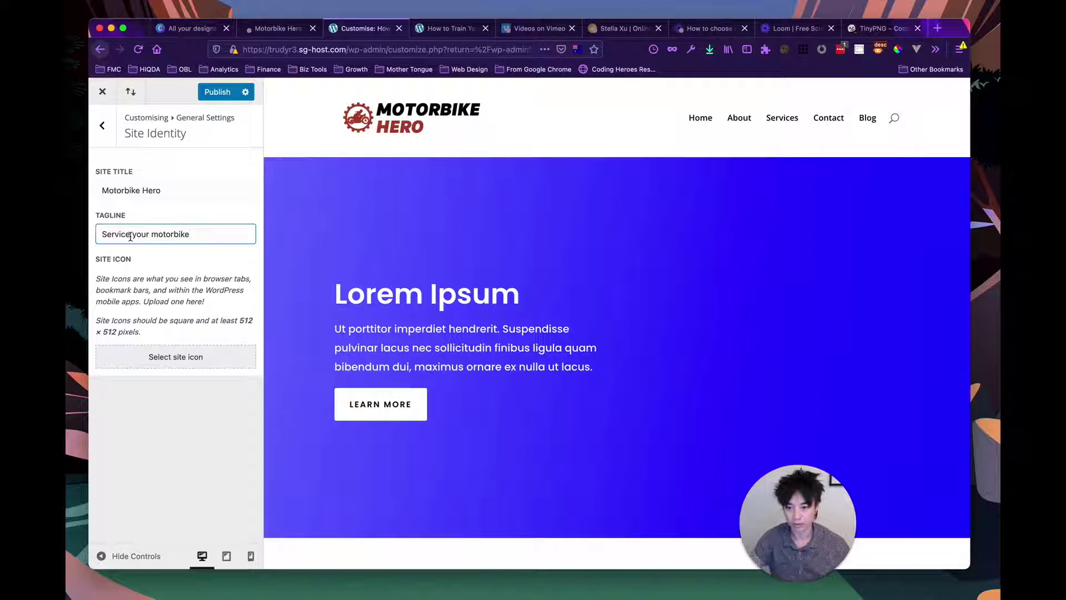
Reword the site tagline to "Learn to service your motorbike".
{"action": "left_click", "coordinate": [106, 234]}
{"action": "key", "text": "BackSpace"}
{"action": "type", "text": "Lea"}
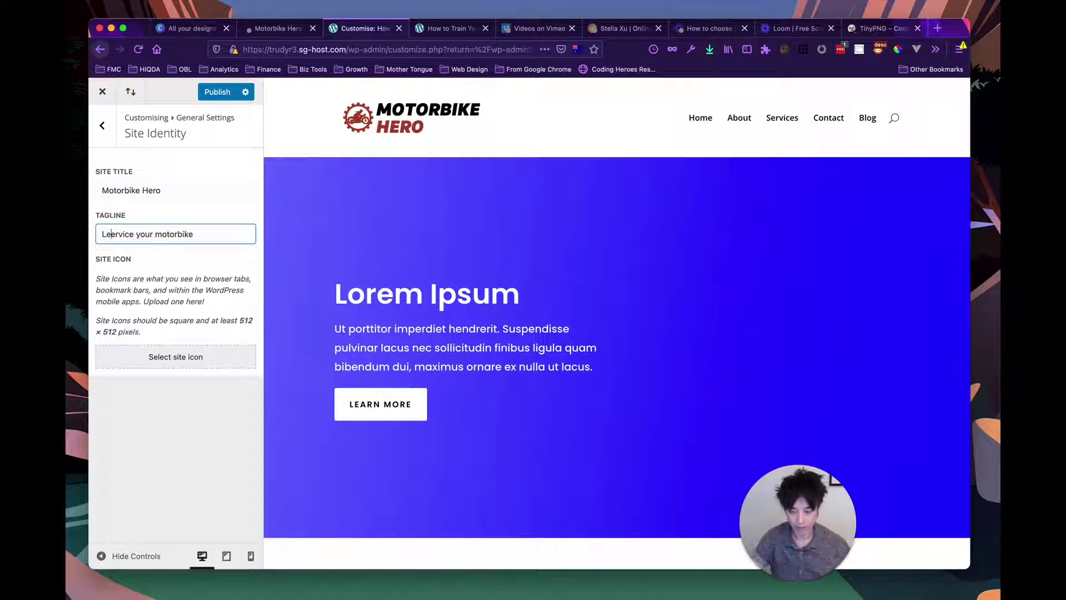
{"action": "type", "text": "rn to s"}
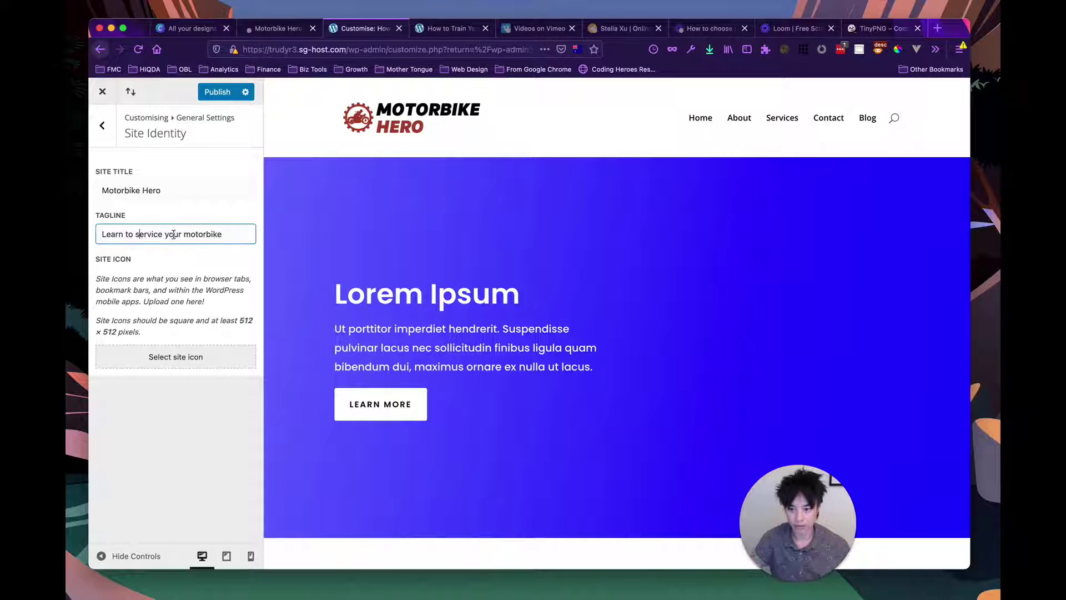
Replace the whole tagline with "Motorbike maintenance for heros!".
{"action": "left_click", "coordinate": [229, 233]}
{"action": "triple_click", "coordinate": [225, 233]}
{"action": "type", "text": "Motorbike maintenance for"}
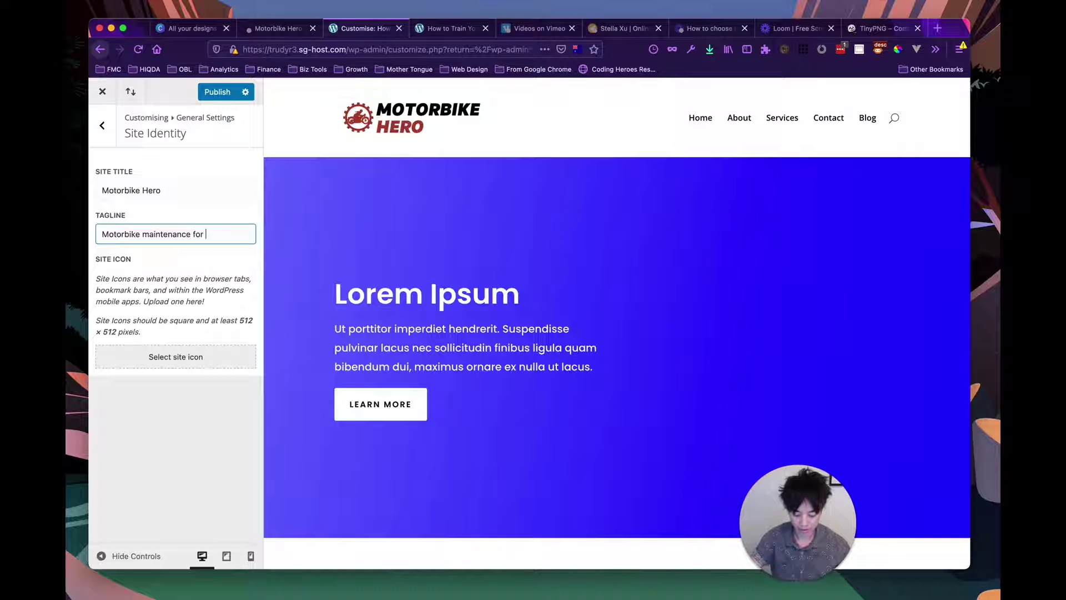
{"action": "type", "text": " heros!"}
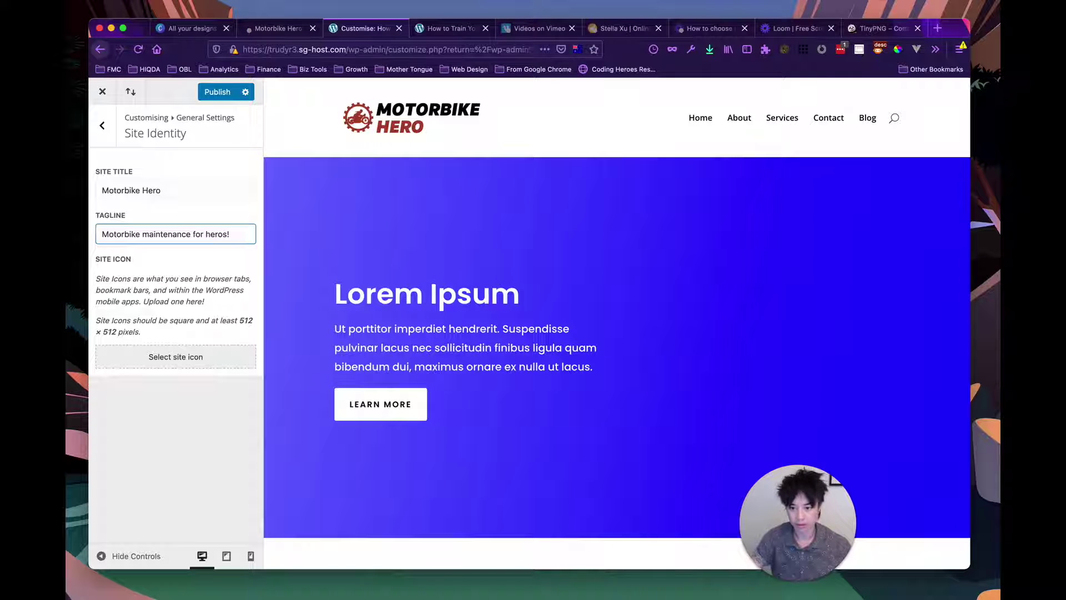
{"action": "left_click", "coordinate": [178, 380]}
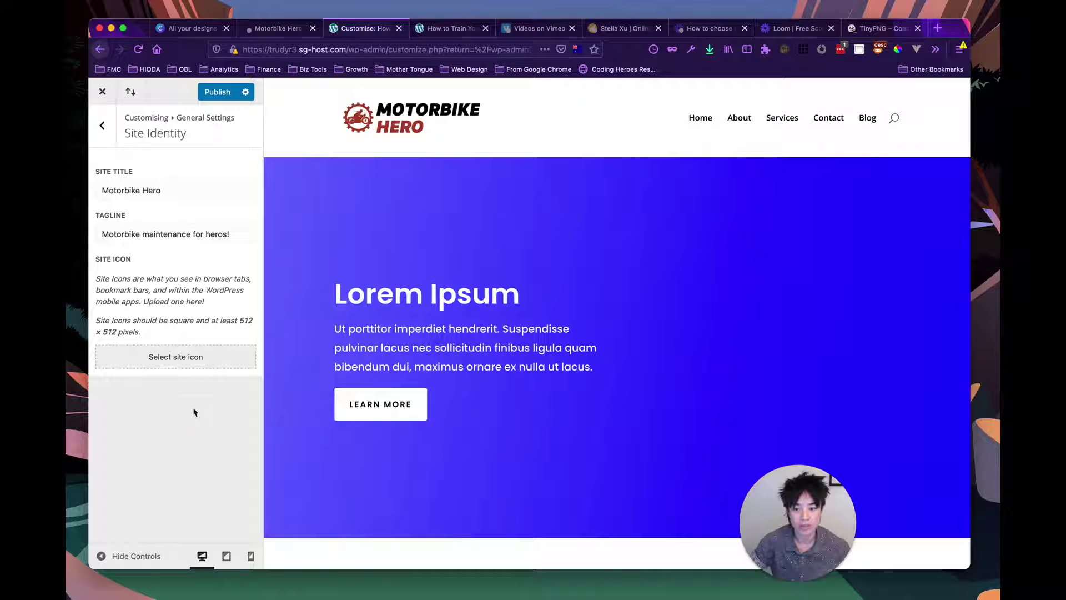
Choose Motorbike-Hero-Square-Logo-Light.png from the media library for the site icon and set its alt text to "motorbike-her-square-logo-white".
{"action": "left_click", "coordinate": [188, 356]}
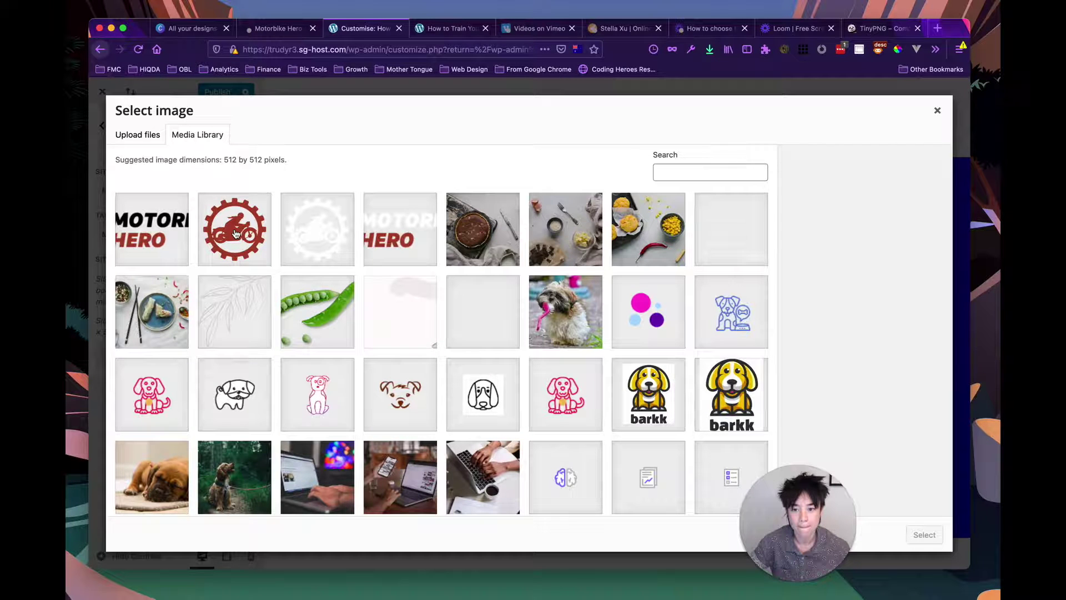
{"action": "left_click", "coordinate": [309, 231]}
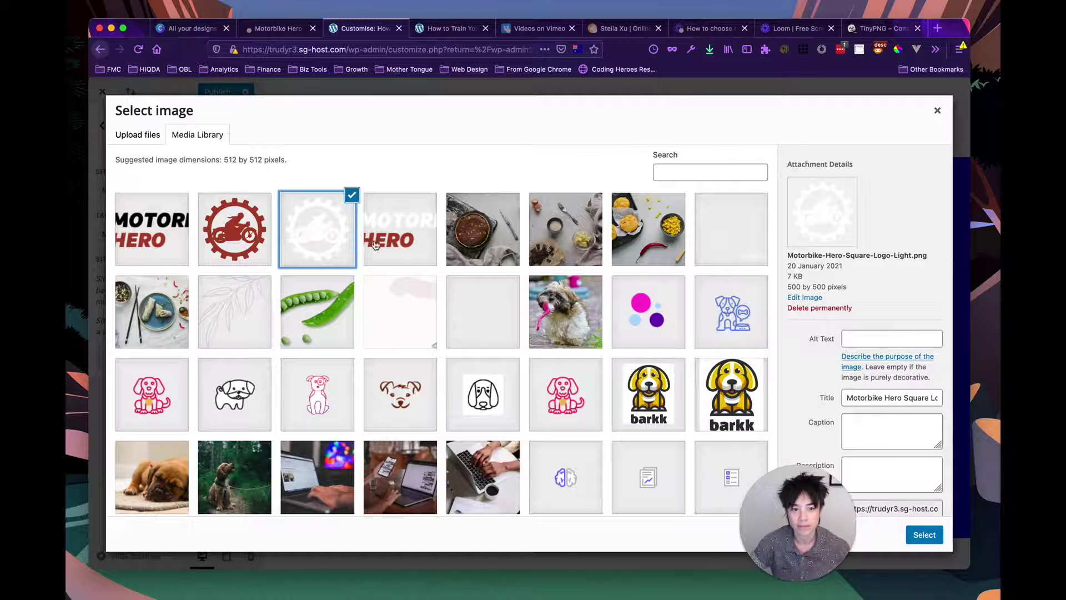
{"action": "scroll", "coordinate": [917, 425], "scroll_direction": "down", "scroll_amount": 2}
{"action": "left_click", "coordinate": [875, 281]}
{"action": "type", "text": "motorbike-he"}
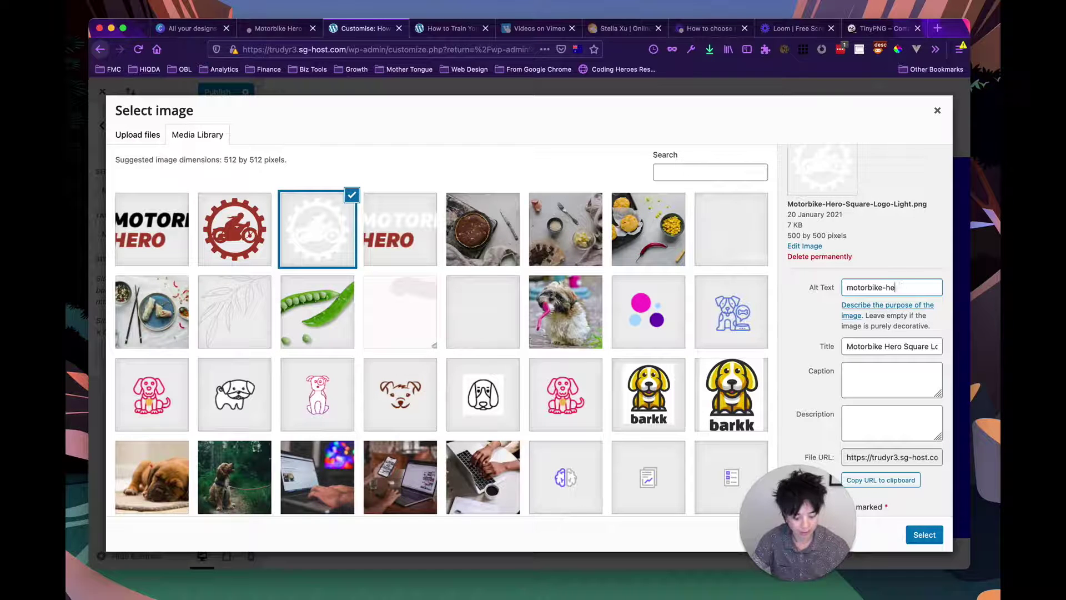
{"action": "type", "text": "r-square-logo-white"}
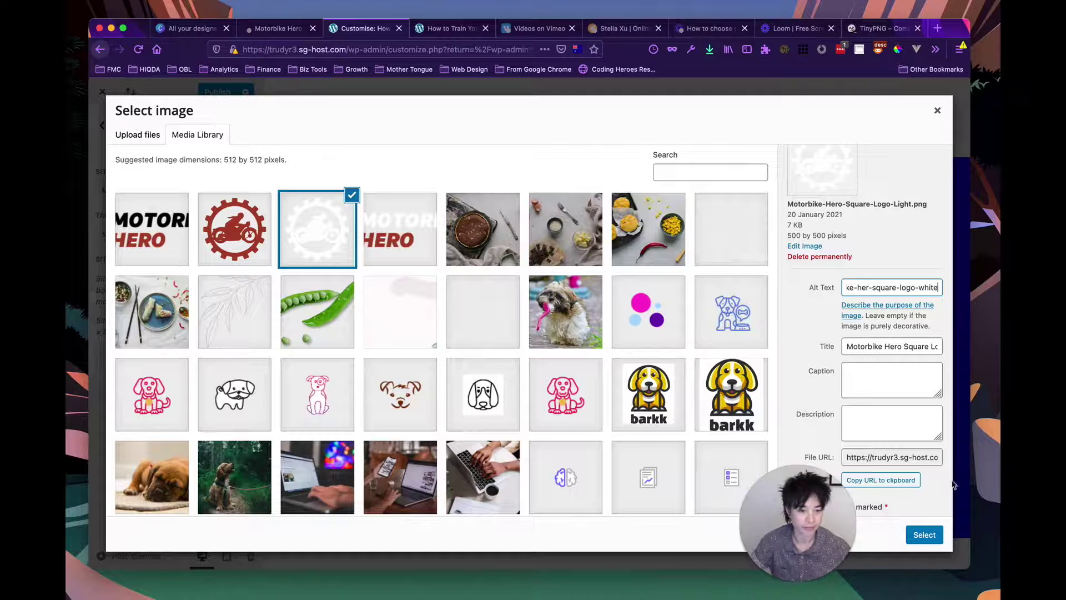
Set the light square logo's caption and description to "Motorbike Hero Square Logo - Light".
{"action": "key", "text": "Tab"}
{"action": "left_click", "coordinate": [884, 371]}
{"action": "type", "text": "Motorbike Hero Square Logo - Light"}
{"action": "left_click", "coordinate": [876, 423]}
{"action": "type", "text": "Motorbike Hero Square Logo - Light"}
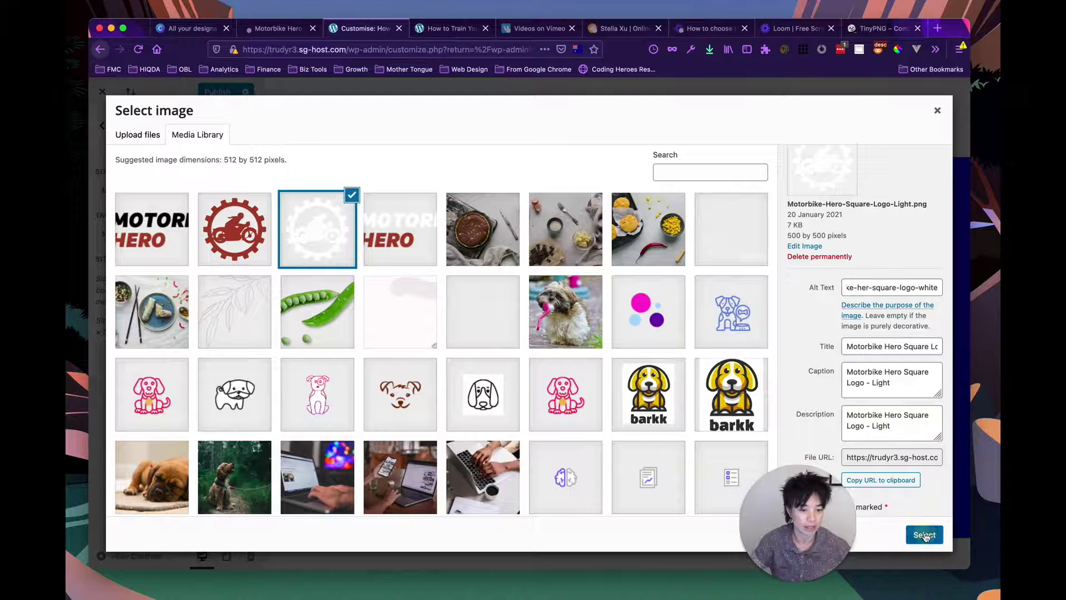
Try the light square logo as the site icon, then cancel before cropping.
{"action": "left_click", "coordinate": [925, 534]}
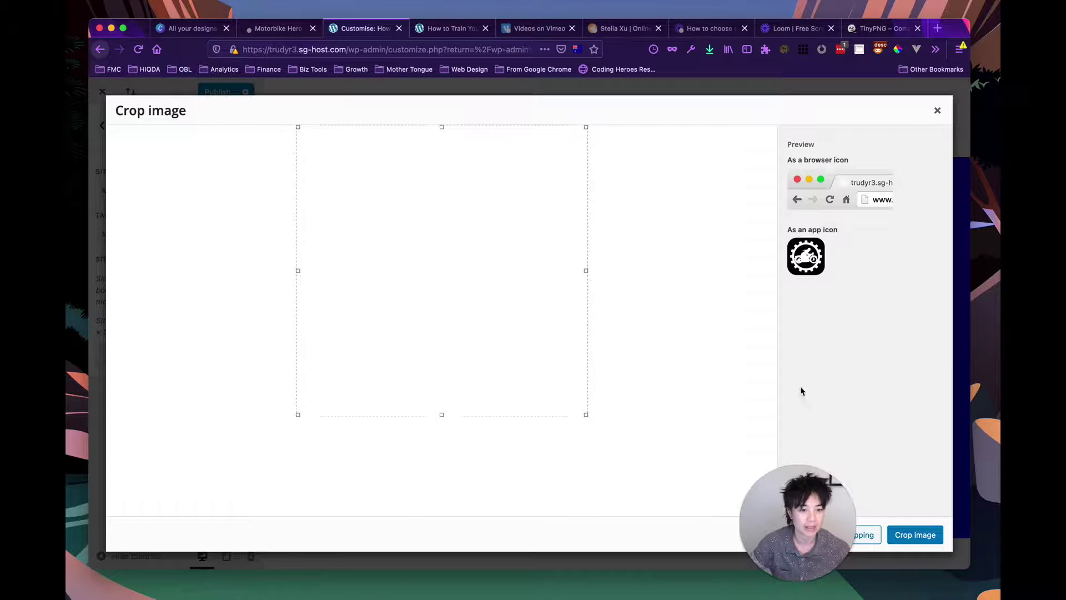
{"action": "left_click_drag", "start_coordinate": [792, 503], "coordinate": [737, 497]}
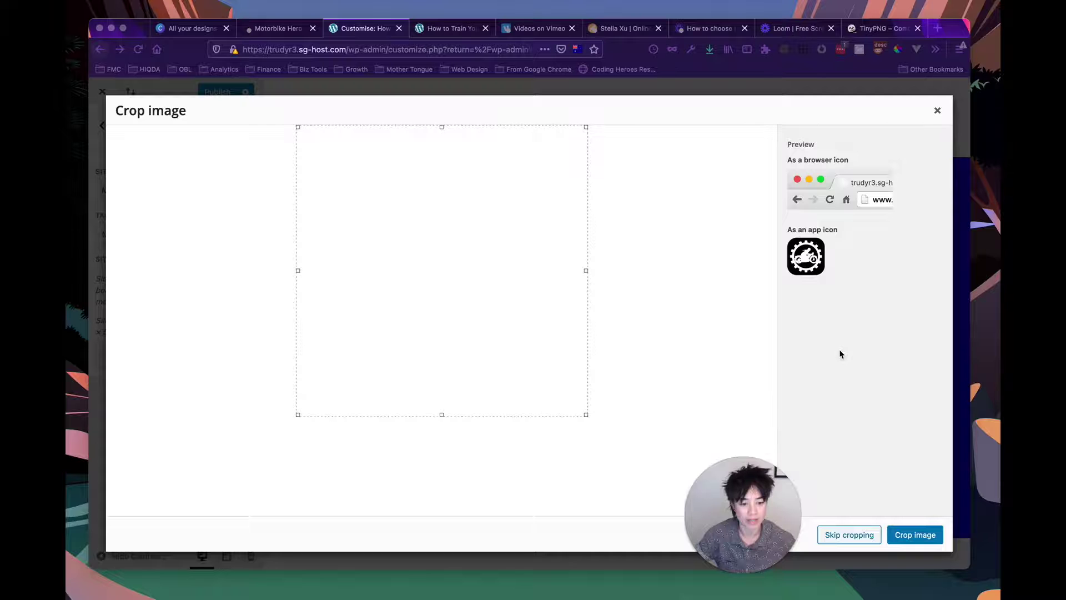
{"action": "left_click", "coordinate": [938, 110]}
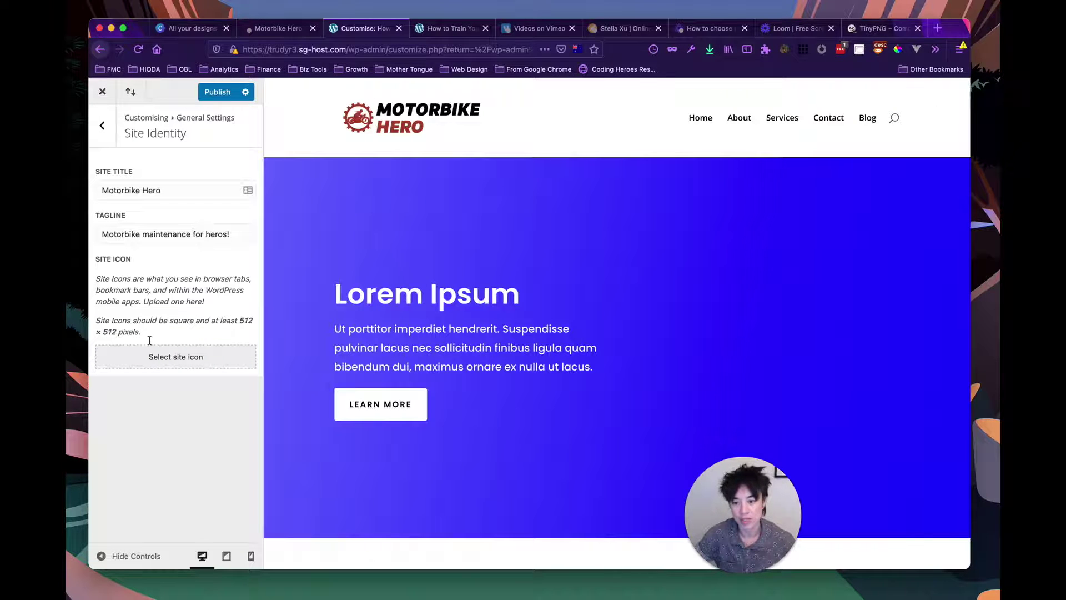
Choose Motorbike-Hero-Square-Logo.png for the site icon instead and set its alt text to "motorbike-hero-logo-square-dark".
{"action": "left_click", "coordinate": [174, 360]}
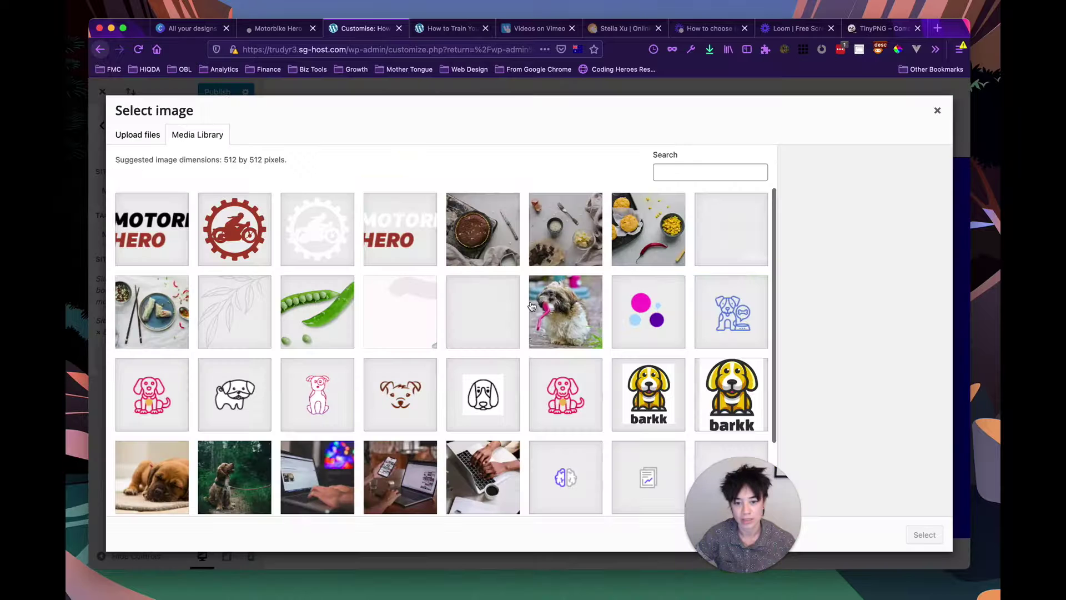
{"action": "left_click", "coordinate": [229, 224]}
{"action": "left_click", "coordinate": [864, 339]}
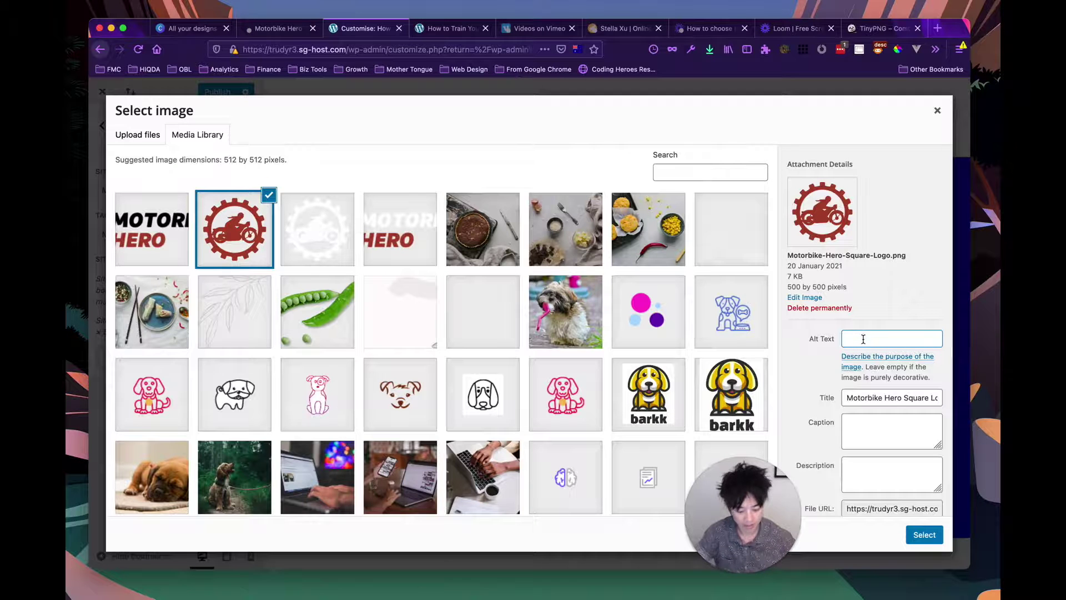
{"action": "type", "text": "motorbike-hero"}
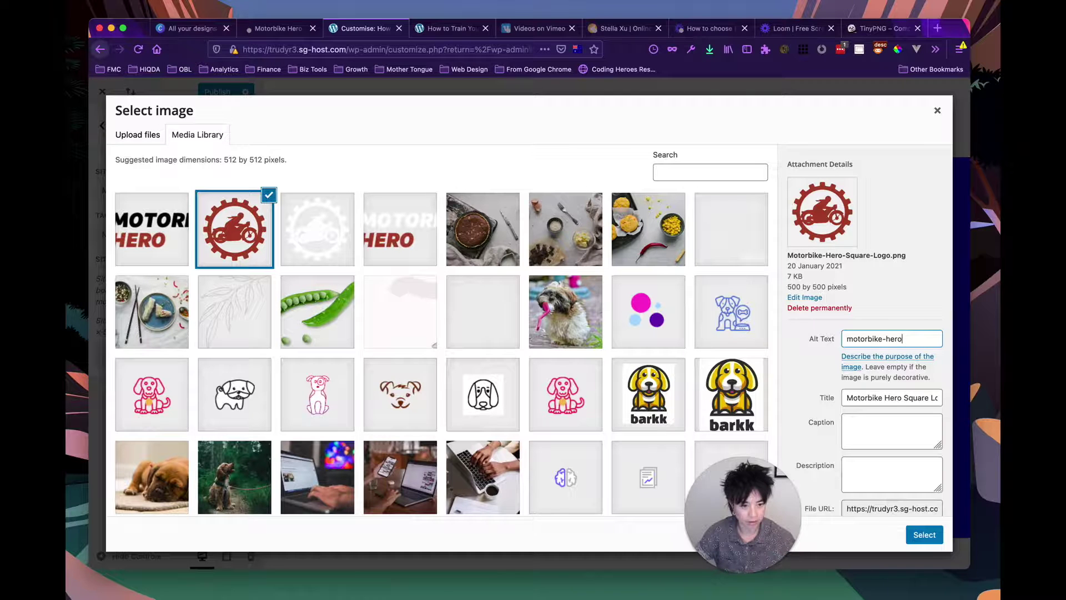
{"action": "type", "text": "quare-"}
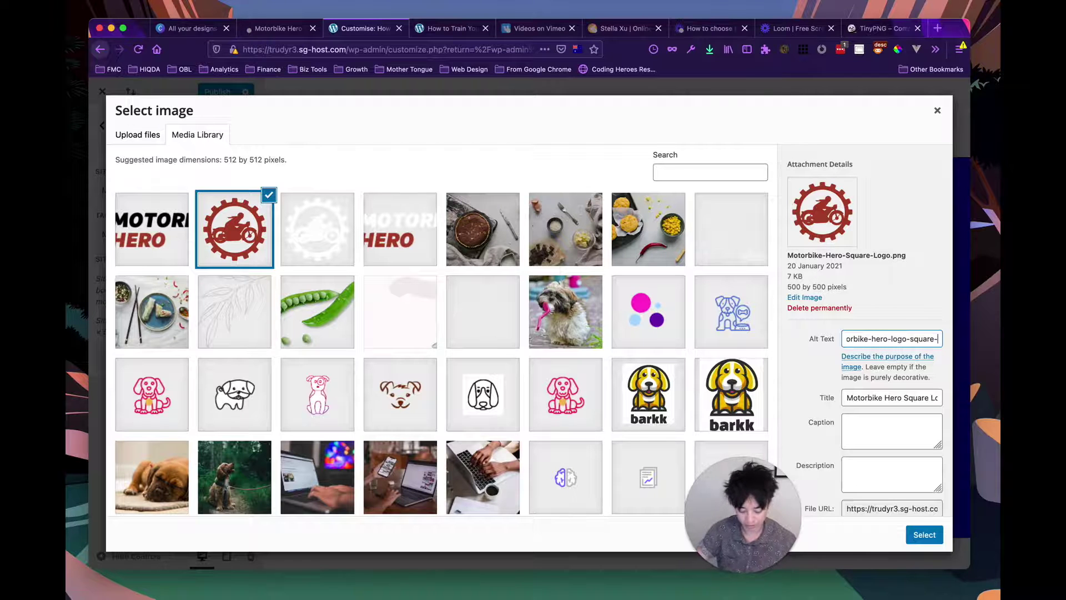
{"action": "type", "text": "dark"}
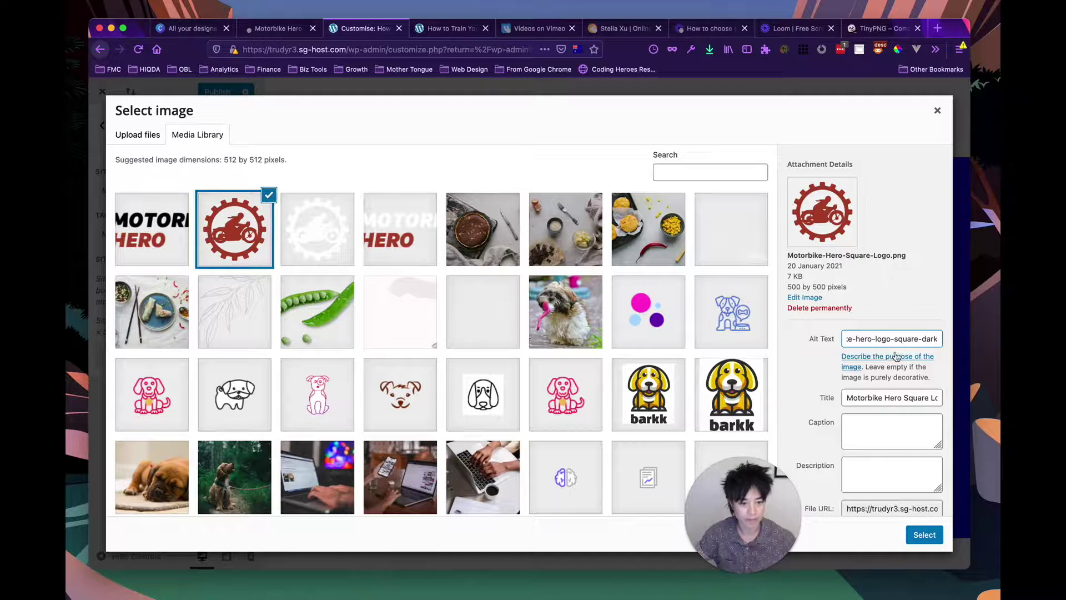
Copy the red square logo's title into its caption and description.
{"action": "left_click", "coordinate": [878, 397]}
{"action": "key", "text": "super+a"}
{"action": "key", "text": "super+c"}
{"action": "left_click", "coordinate": [878, 435]}
{"action": "key", "text": "super+v"}
{"action": "left_click", "coordinate": [878, 474]}
{"action": "key", "text": "super+v"}
Apply the red square logo as the site icon with the full image as the crop, and publish the site identity changes.
{"action": "left_click", "coordinate": [924, 534]}
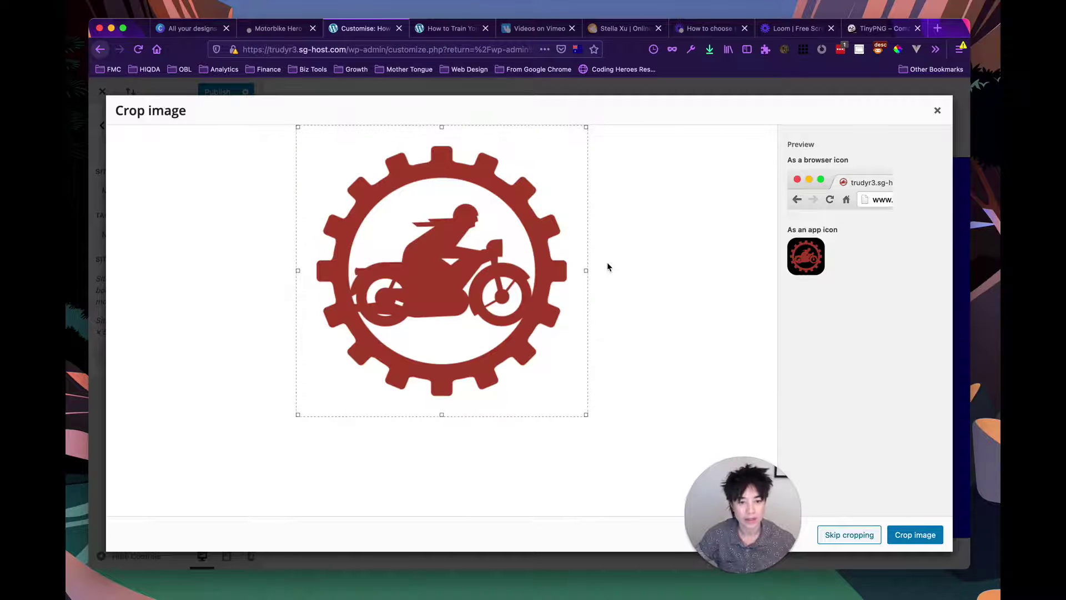
{"action": "left_click_drag", "start_coordinate": [296, 126], "coordinate": [336, 163]}
{"action": "left_click_drag", "start_coordinate": [590, 418], "coordinate": [557, 388]}
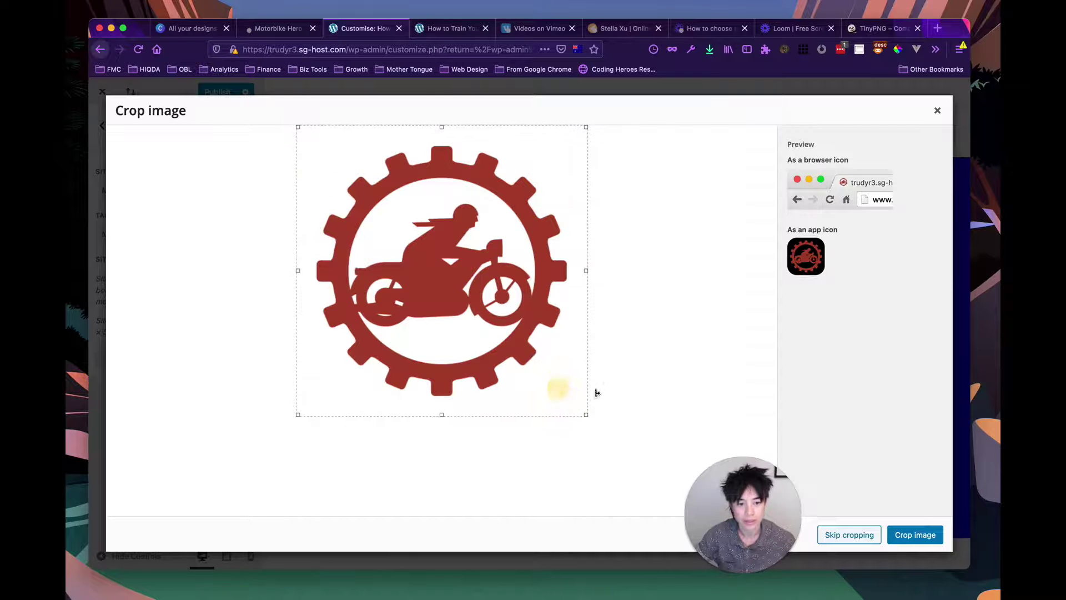
{"action": "left_click", "coordinate": [901, 536]}
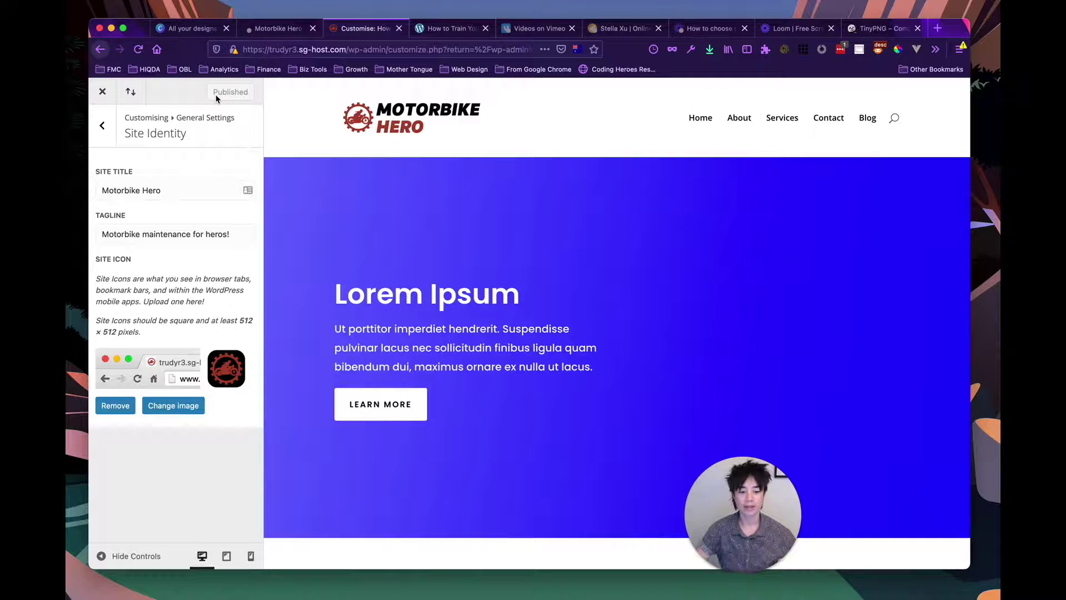
Open the general Layout Settings and set the website gutter width to 2.
{"action": "left_click", "coordinate": [105, 128]}
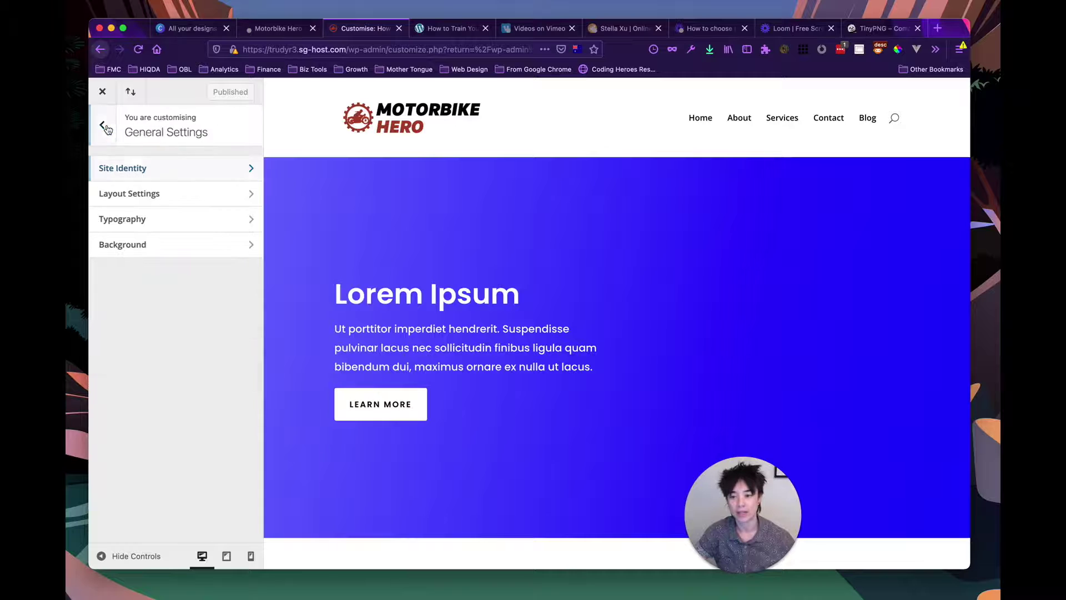
{"action": "left_click", "coordinate": [176, 199]}
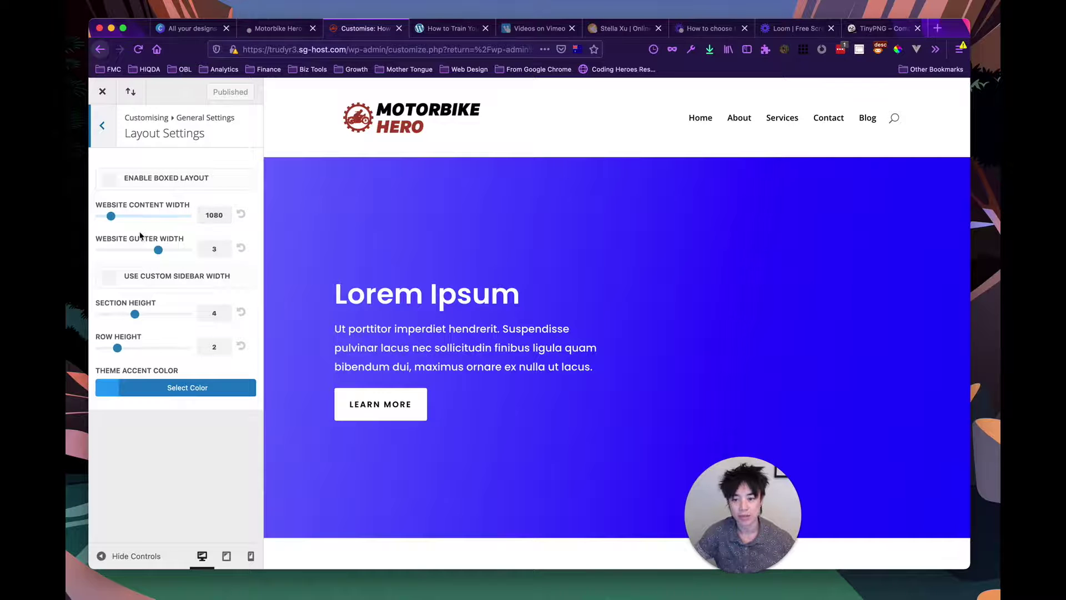
{"action": "left_click", "coordinate": [158, 250]}
{"action": "left_click_drag", "start_coordinate": [143, 253], "coordinate": [136, 249]}
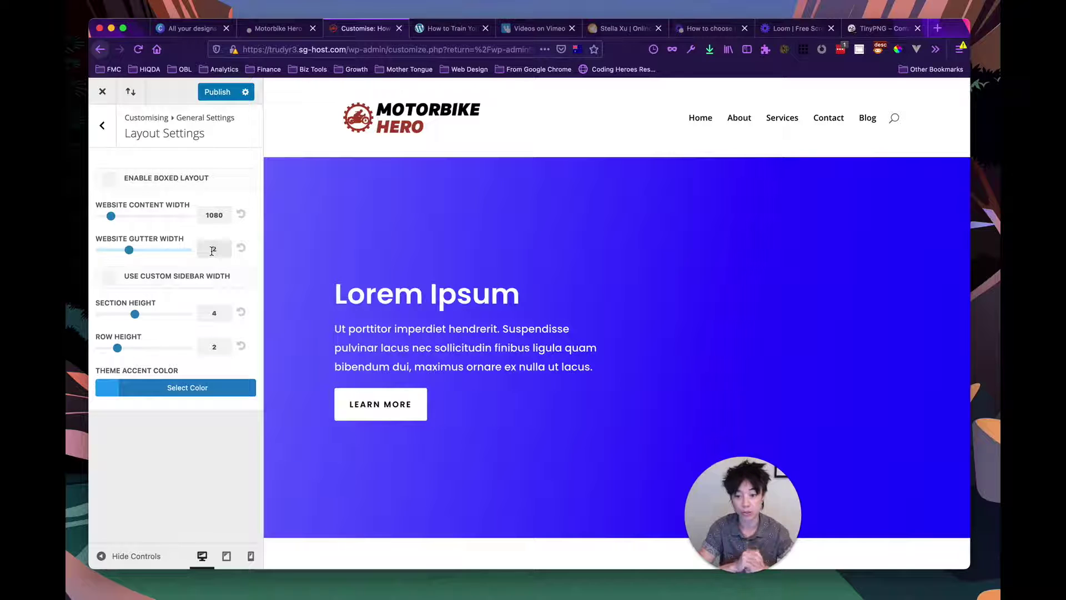
Open the theme accent colour for editing and copy the main brand colour code #a94432 from the Canva style guide.
{"action": "left_click", "coordinate": [146, 390]}
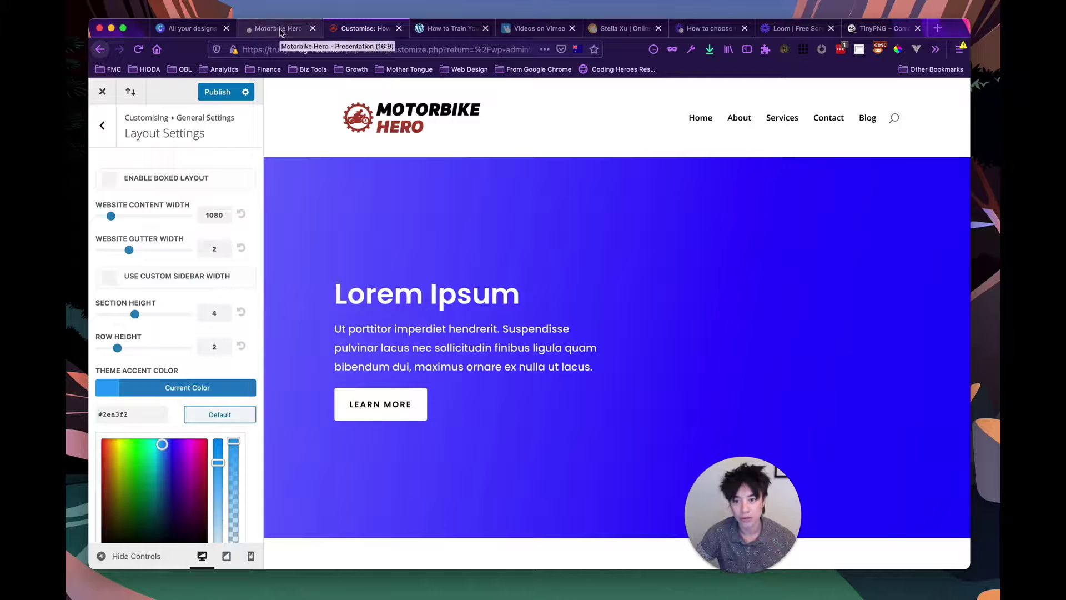
{"action": "left_click", "coordinate": [182, 28]}
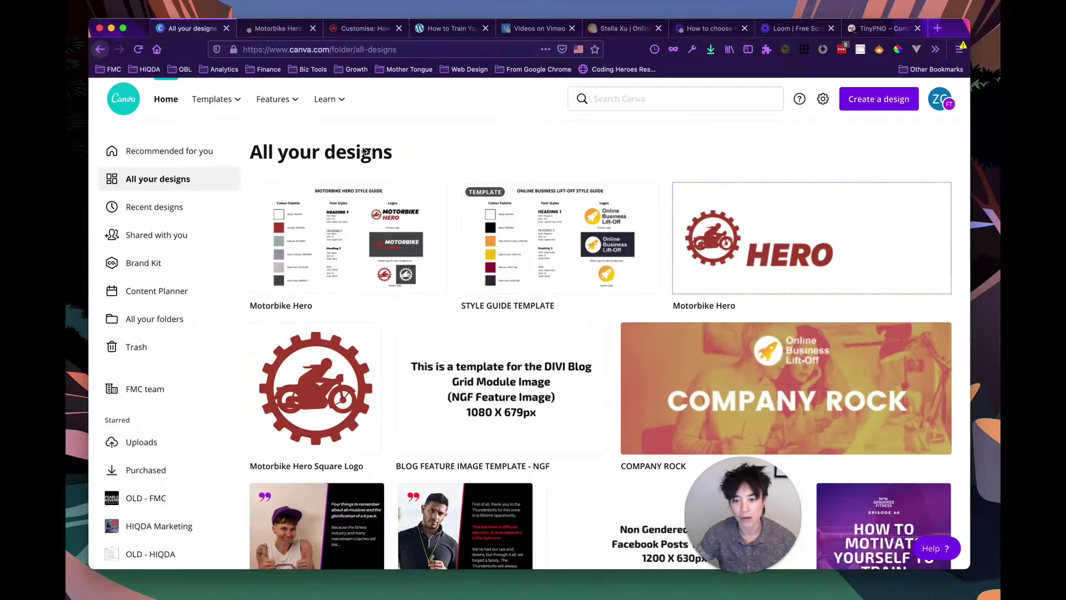
{"action": "left_click", "coordinate": [278, 29]}
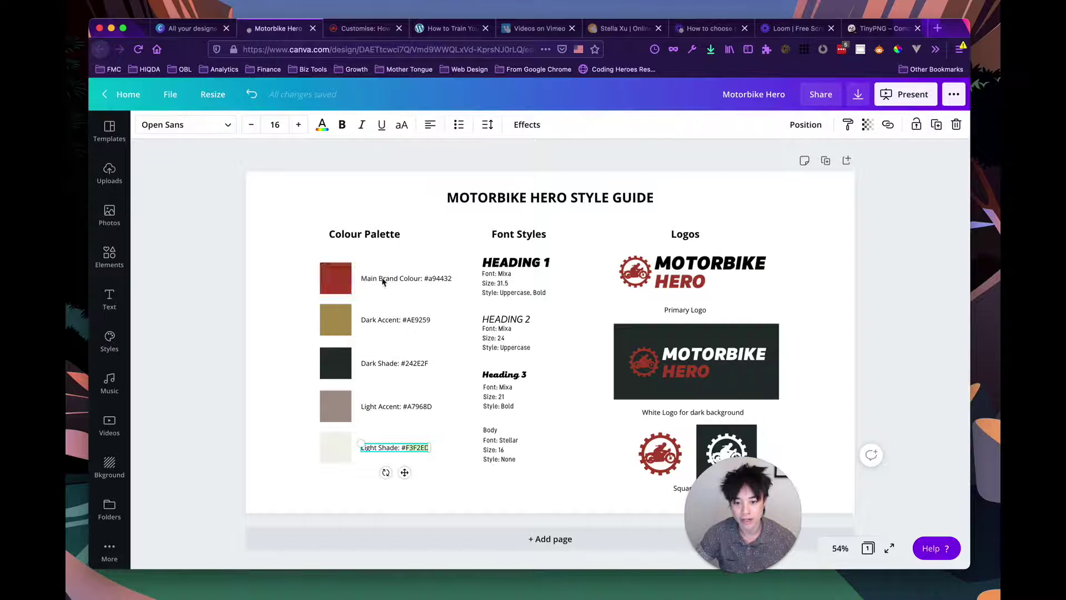
{"action": "left_click", "coordinate": [405, 278]}
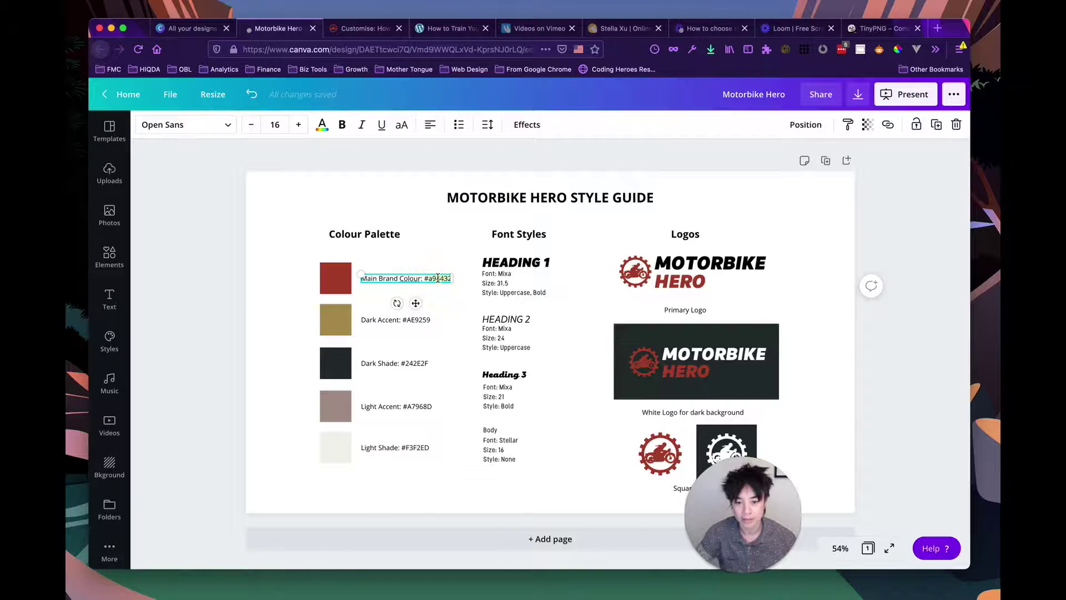
Return to the theme customiser and replace the theme accent colour with #a94432.
{"action": "left_click", "coordinate": [363, 28]}
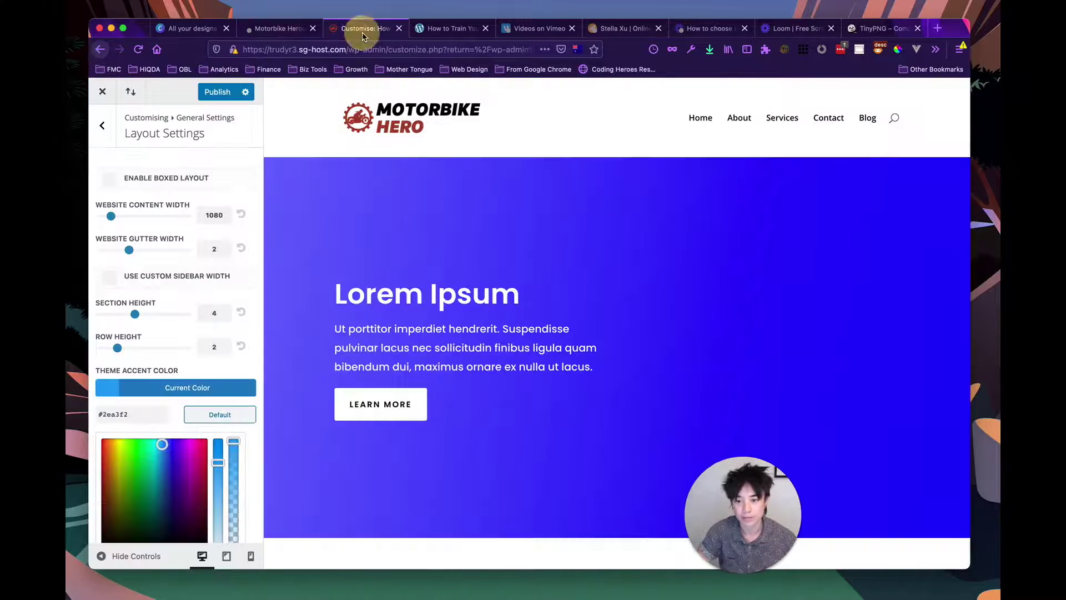
{"action": "left_click", "coordinate": [108, 414]}
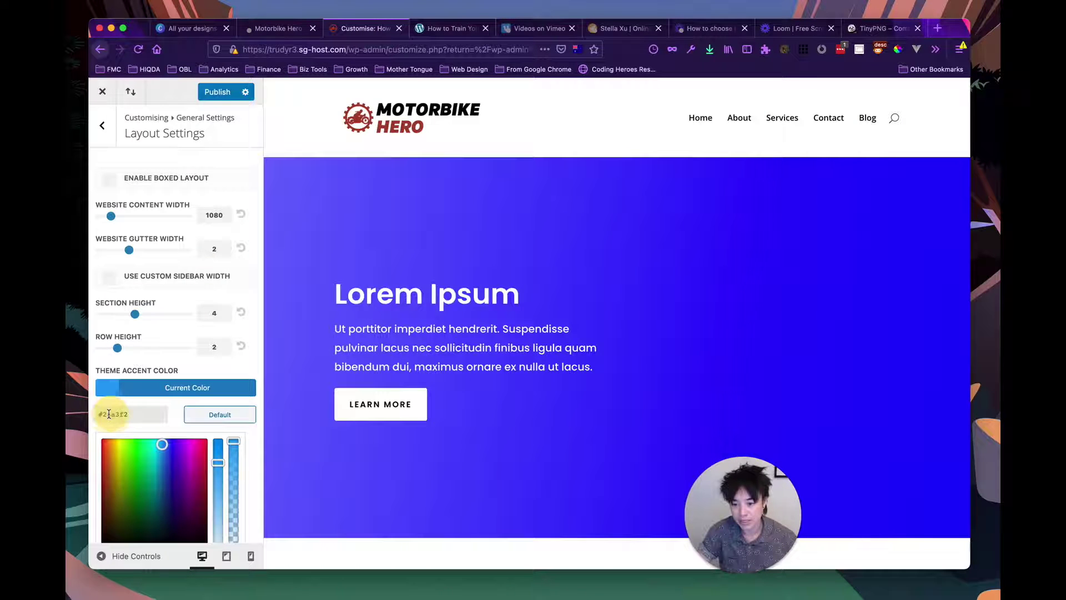
{"action": "key", "text": "BackSpace"}
{"action": "key", "text": "BackSpace"}
{"action": "key", "text": "BackSpace"}
{"action": "key", "text": "BackSpace"}
{"action": "key", "text": "BackSpace"}
{"action": "key", "text": "BackSpace"}
{"action": "key", "text": "BackSpace"}
{"action": "key", "text": "ctrl+v"}
{"action": "scroll", "coordinate": [222, 344], "scroll_direction": "down", "scroll_amount": 1}
{"action": "scroll", "coordinate": [350, 376], "scroll_direction": "down", "scroll_amount": 5}
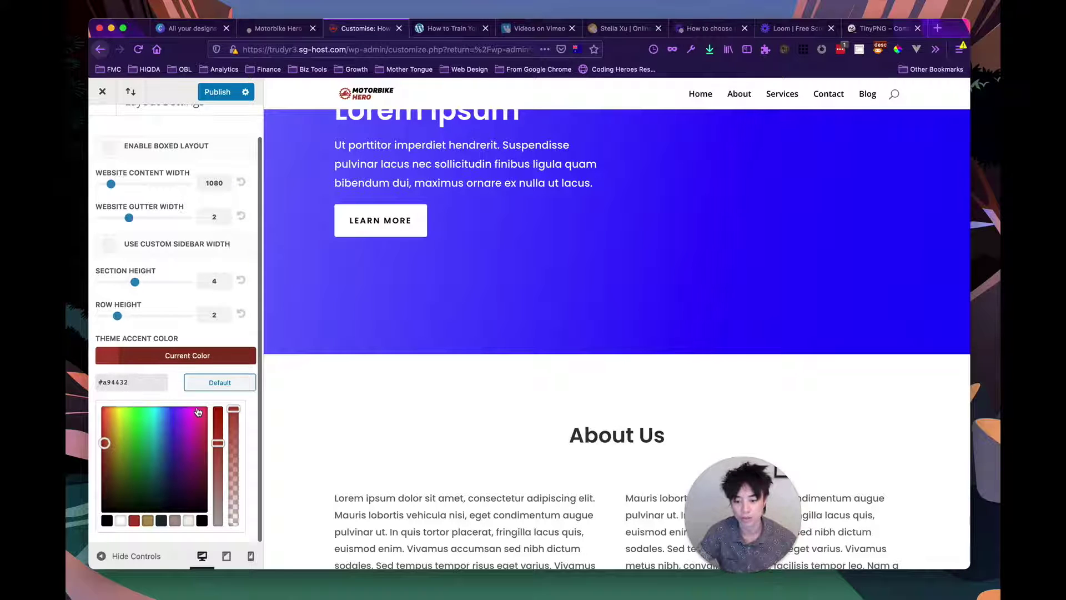
{"action": "scroll", "coordinate": [189, 351], "scroll_direction": "up", "scroll_amount": 2}
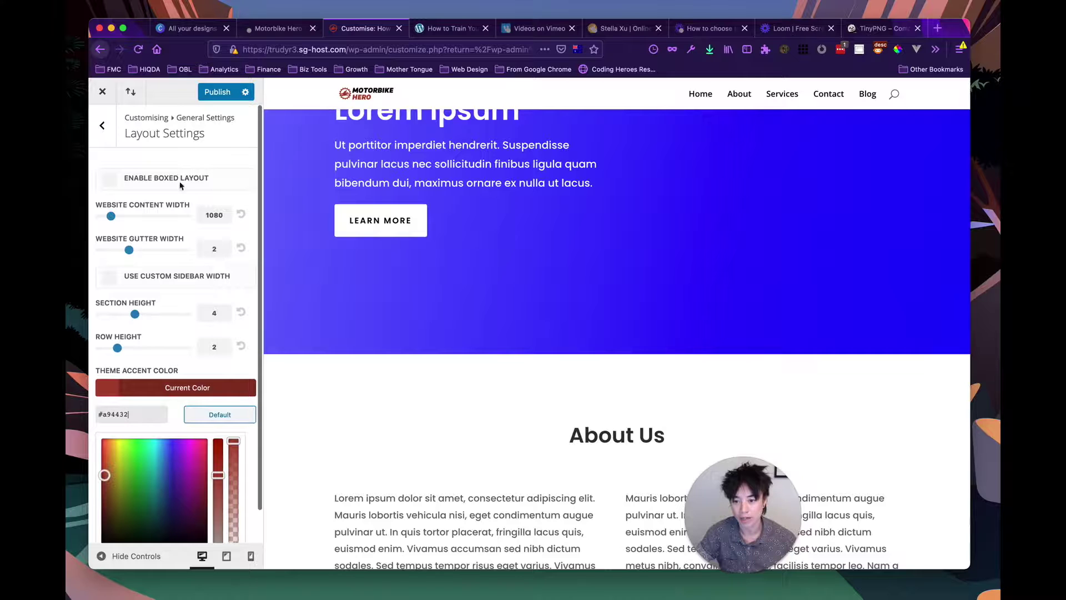
Publish the layout changes and open the Typography settings.
{"action": "left_click", "coordinate": [214, 90]}
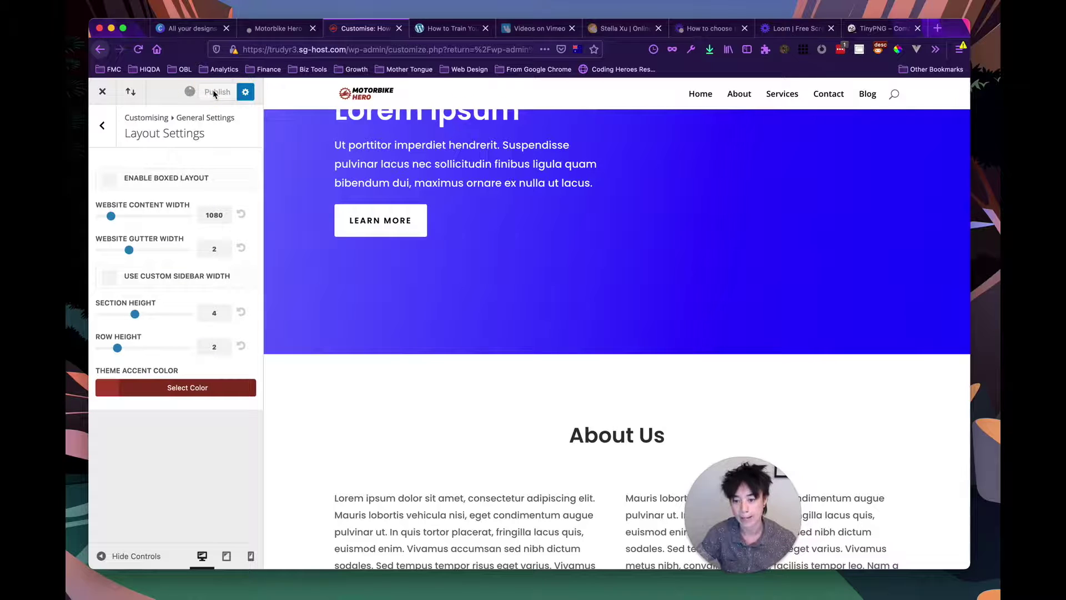
{"action": "left_click", "coordinate": [105, 127]}
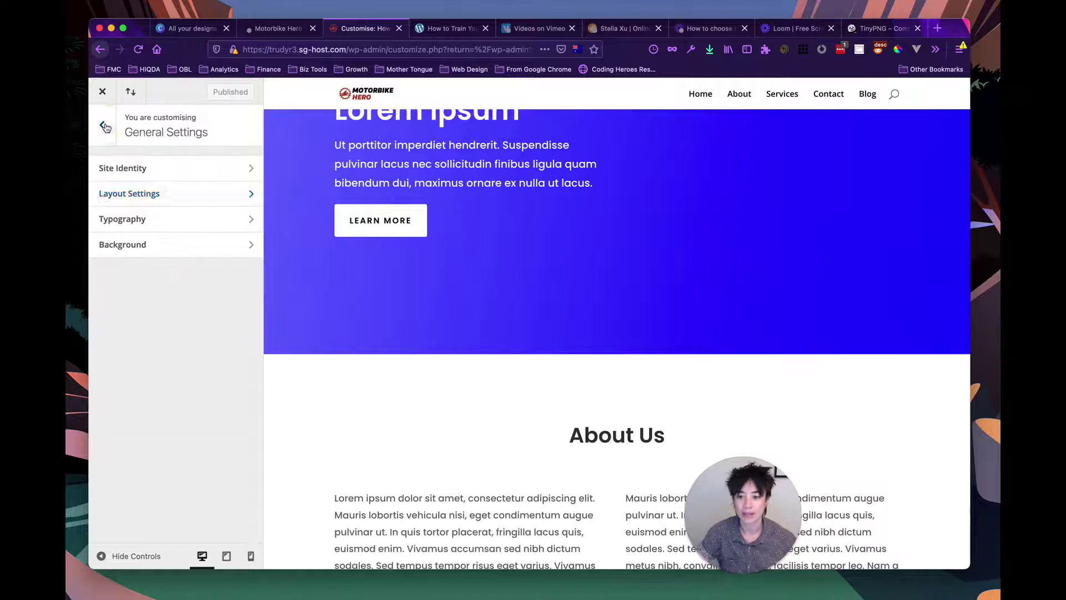
{"action": "left_click", "coordinate": [150, 223]}
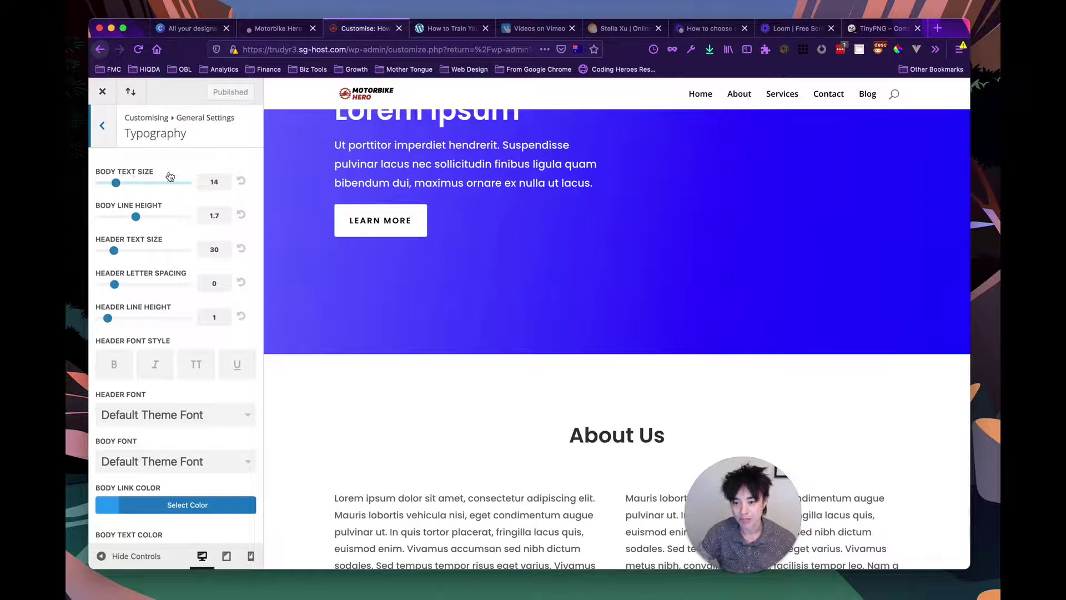
Set the body text size to 16 in the Typography settings.
{"action": "left_click_drag", "start_coordinate": [117, 183], "coordinate": [123, 184]}
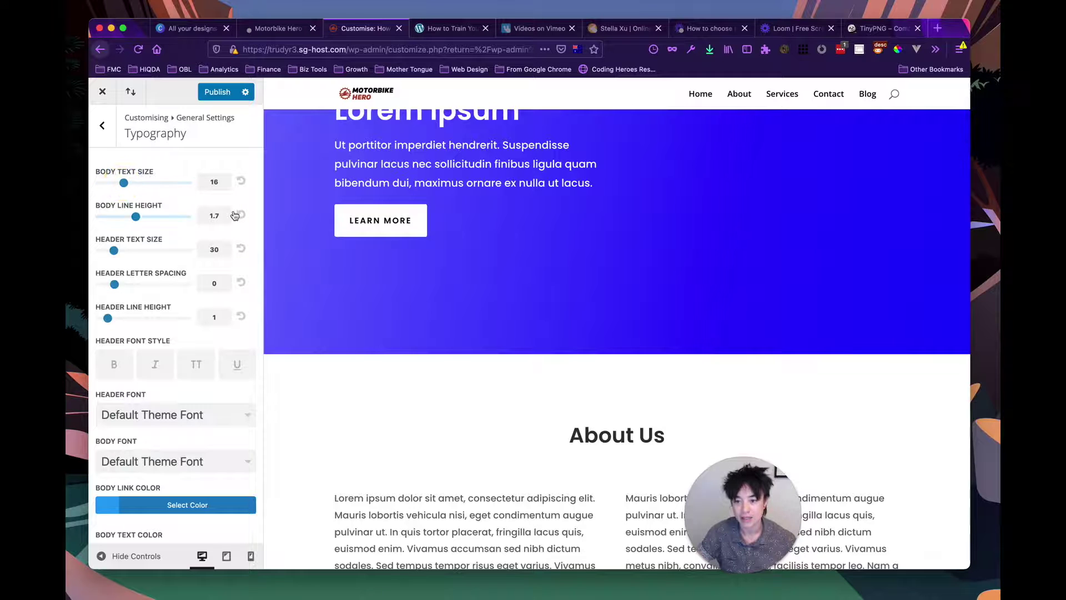
{"action": "scroll", "coordinate": [172, 184], "scroll_direction": "down", "scroll_amount": 1}
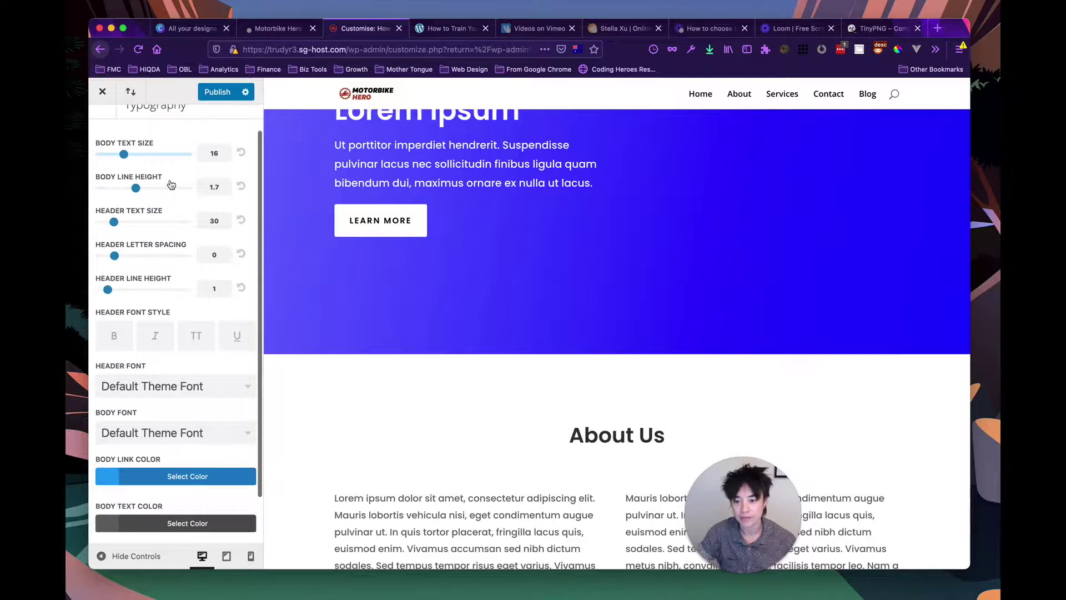
{"action": "scroll", "coordinate": [126, 206], "scroll_direction": "down", "scroll_amount": 2}
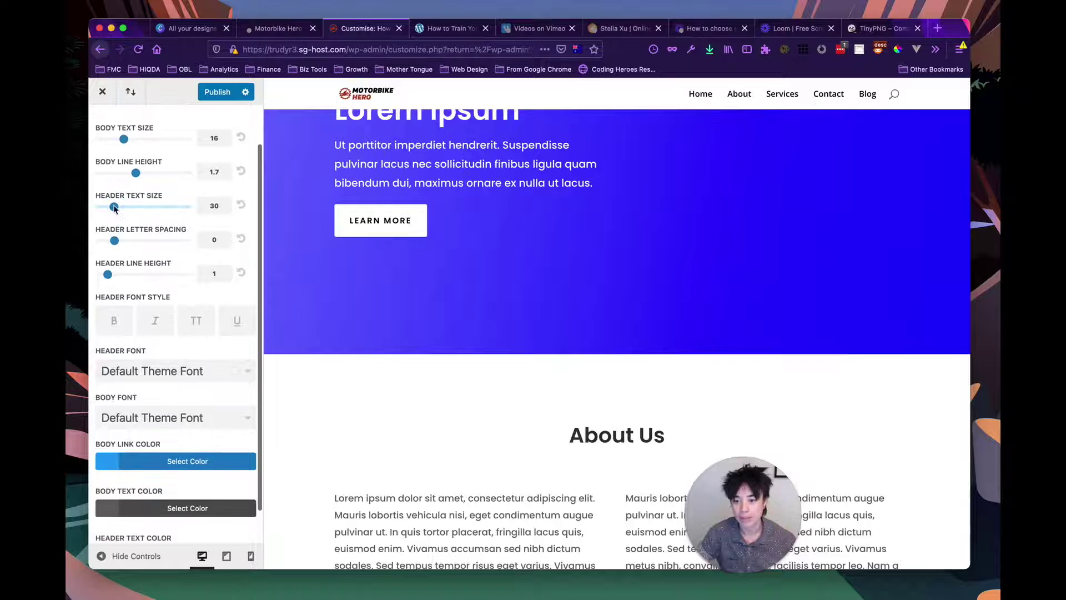
{"action": "scroll", "coordinate": [125, 219], "scroll_direction": "down", "scroll_amount": 1}
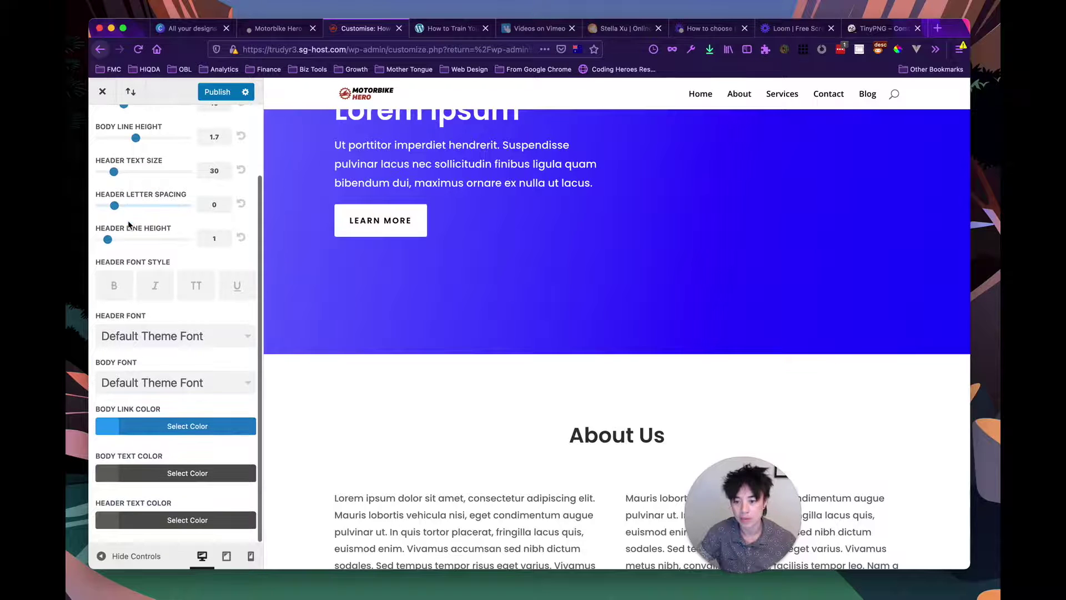
Check the heading font in the Canva style guide and look for Mixa among the theme customiser's header fonts.
{"action": "left_click", "coordinate": [185, 336]}
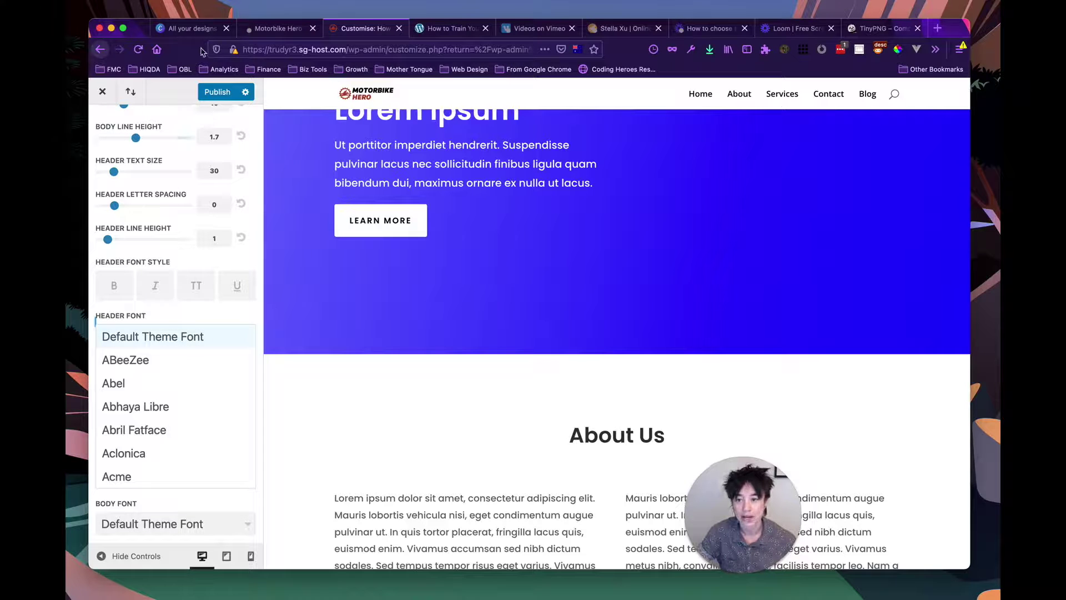
{"action": "left_click", "coordinate": [276, 29]}
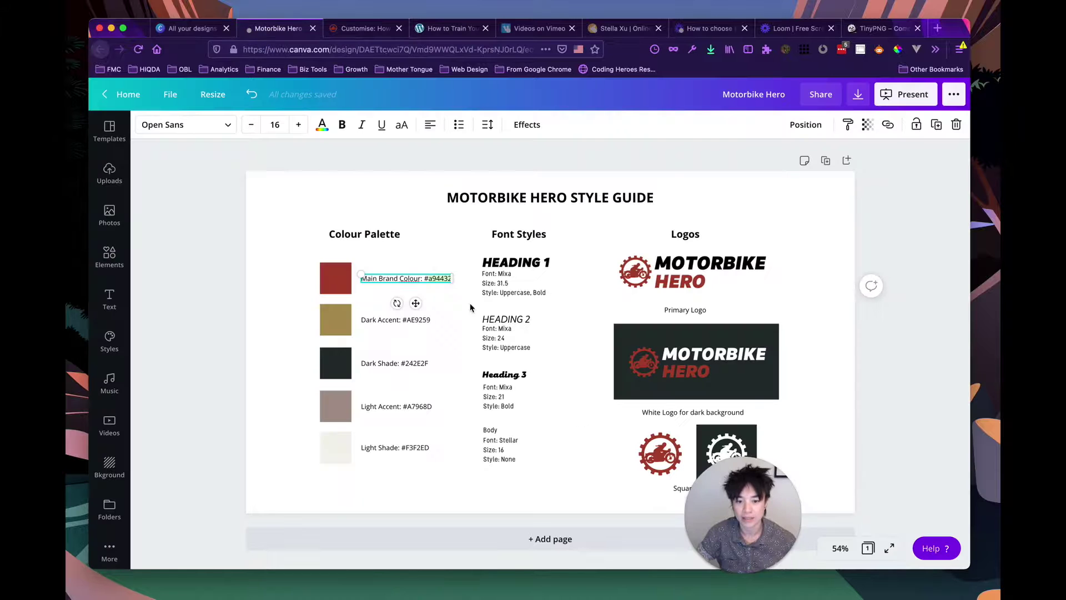
{"action": "left_click", "coordinate": [365, 28]}
{"action": "scroll", "coordinate": [171, 440], "scroll_direction": "down", "scroll_amount": 15}
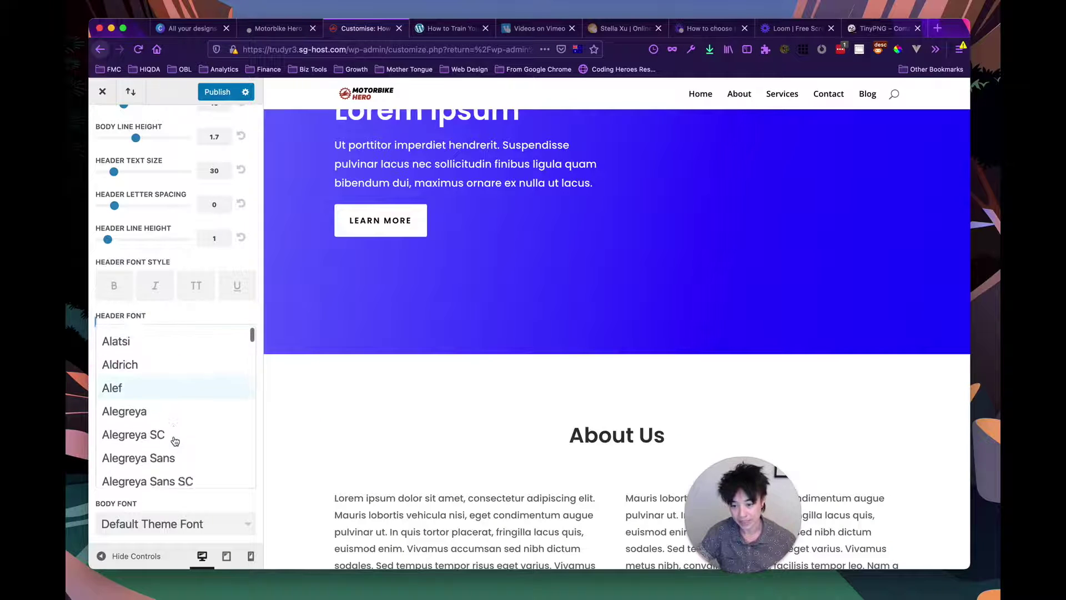
{"action": "left_click_drag", "start_coordinate": [252, 340], "coordinate": [251, 422]}
{"action": "scroll", "coordinate": [200, 416], "scroll_direction": "down", "scroll_amount": 3}
{"action": "scroll", "coordinate": [201, 418], "scroll_direction": "up", "scroll_amount": 3}
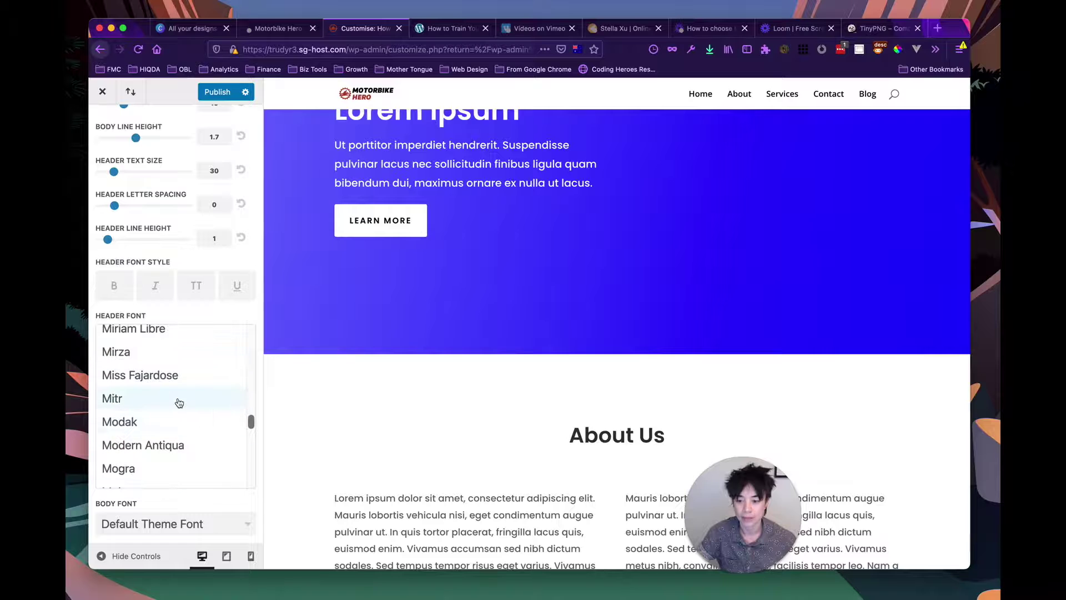
{"action": "scroll", "coordinate": [169, 375], "scroll_direction": "up", "scroll_amount": 3}
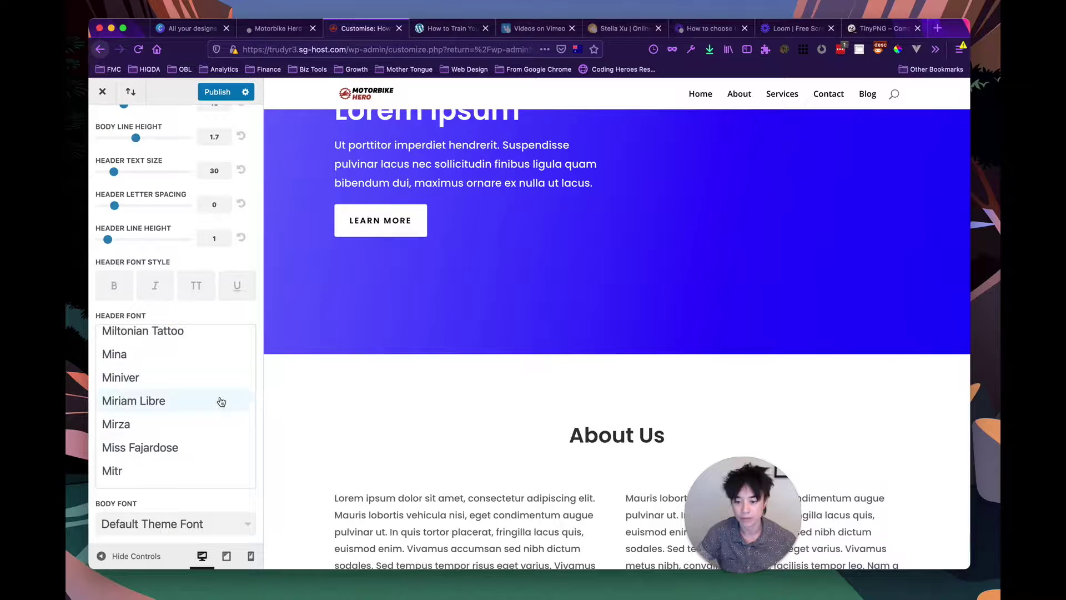
{"action": "scroll", "coordinate": [221, 408], "scroll_direction": "down", "scroll_amount": 5}
{"action": "scroll", "coordinate": [211, 492], "scroll_direction": "down", "scroll_amount": 3}
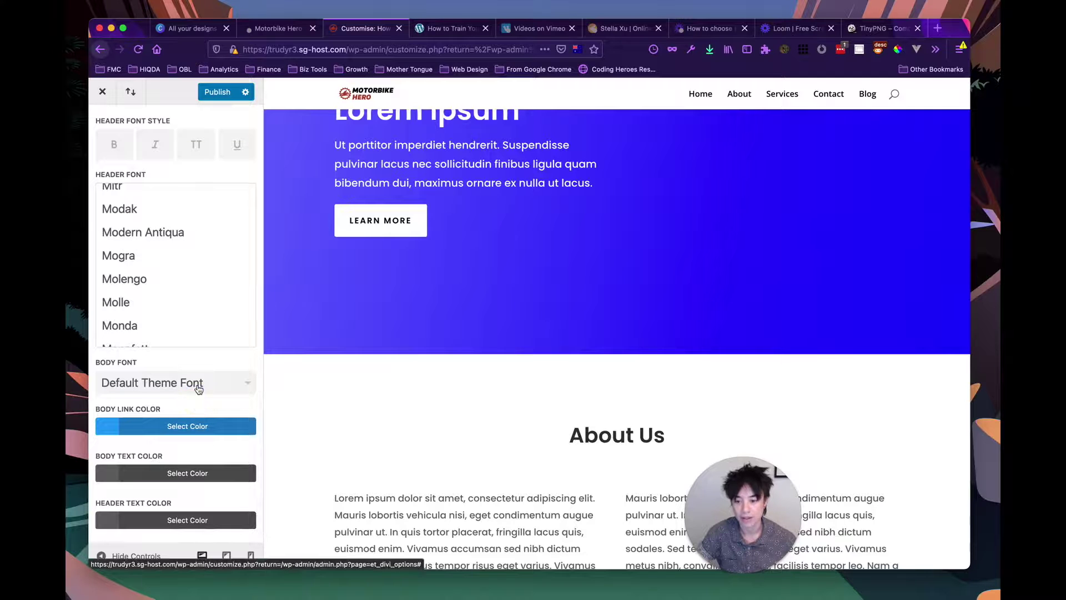
Check the body font in the Canva style guide and look for Stellar among the theme customiser's body fonts.
{"action": "left_click", "coordinate": [277, 28]}
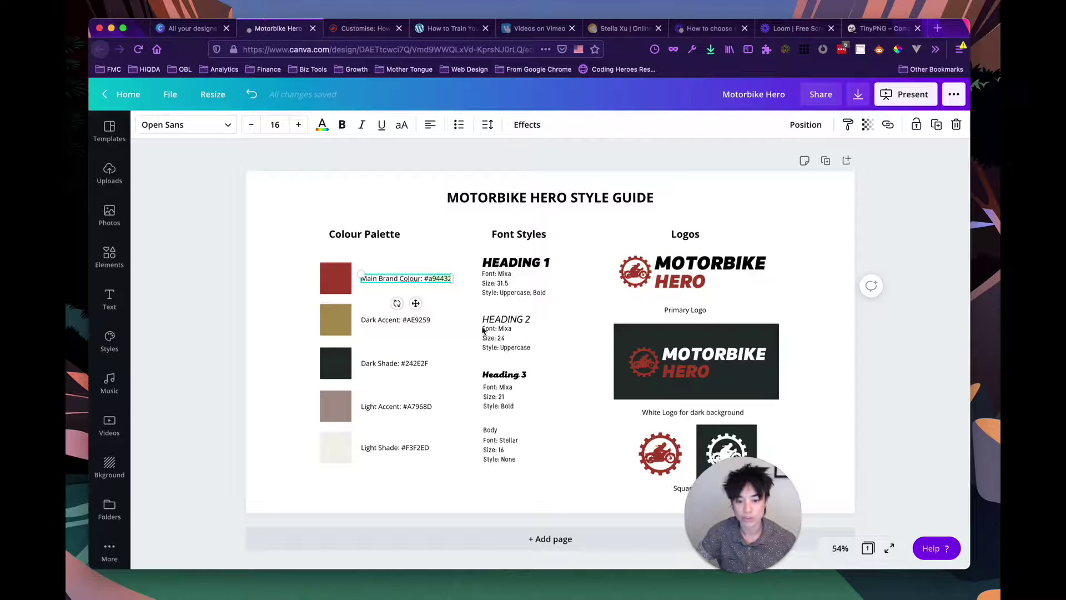
{"action": "left_click", "coordinate": [364, 28]}
{"action": "left_click", "coordinate": [164, 383]}
{"action": "scroll", "coordinate": [176, 423], "scroll_direction": "down", "scroll_amount": 3}
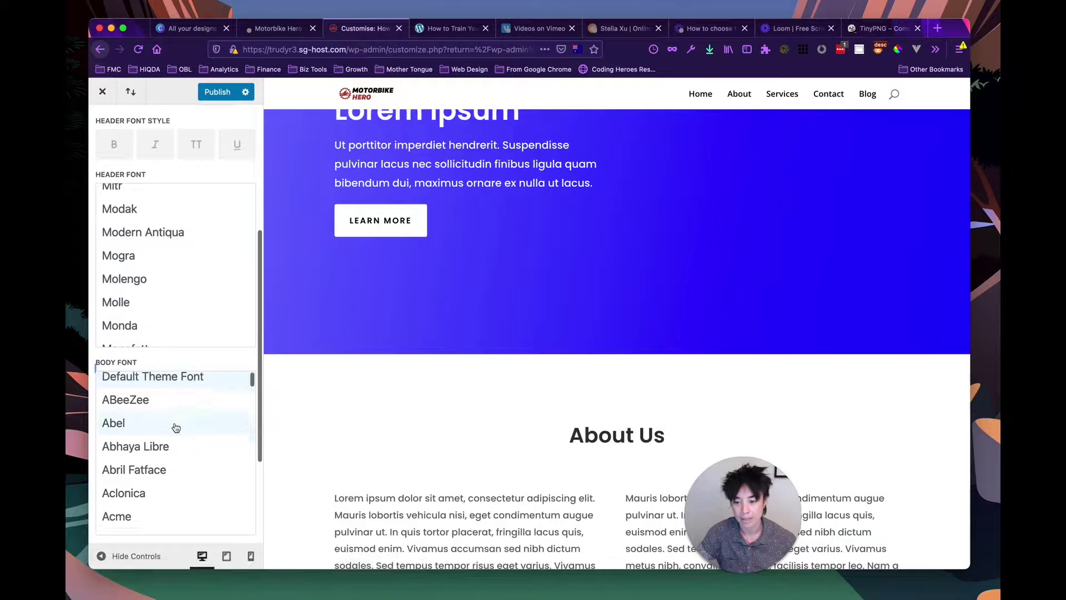
{"action": "left_click_drag", "start_coordinate": [251, 383], "coordinate": [251, 511]}
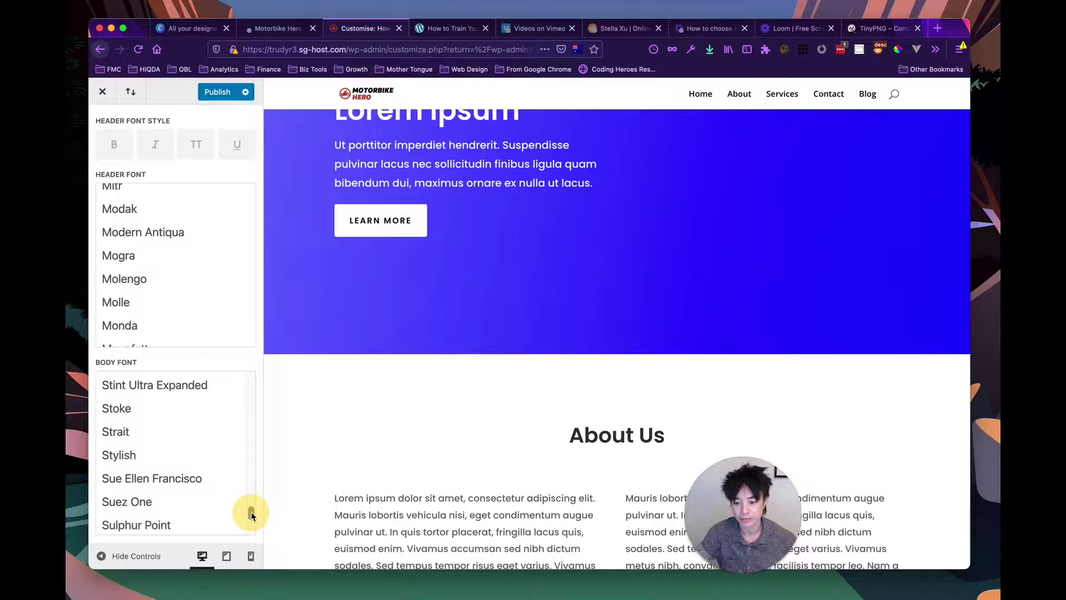
{"action": "scroll", "coordinate": [215, 476], "scroll_direction": "up", "scroll_amount": 3}
{"action": "scroll", "coordinate": [215, 476], "scroll_direction": "up", "scroll_amount": 2}
{"action": "scroll", "coordinate": [214, 476], "scroll_direction": "down", "scroll_amount": 6}
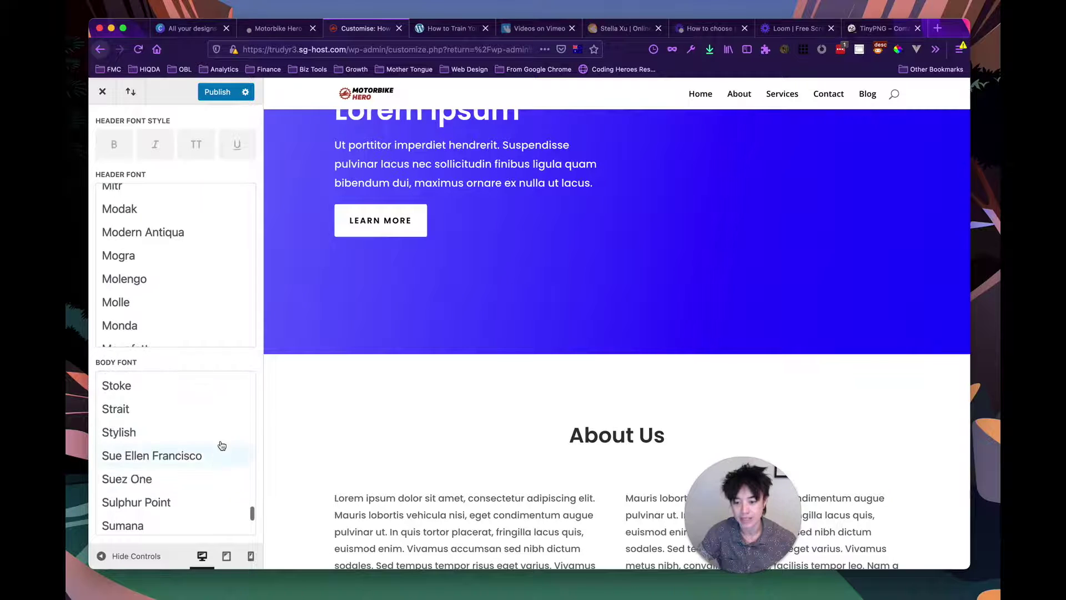
Set the body link colour to the main brand colour #a94432.
{"action": "scroll", "coordinate": [222, 446], "scroll_direction": "down", "scroll_amount": 4}
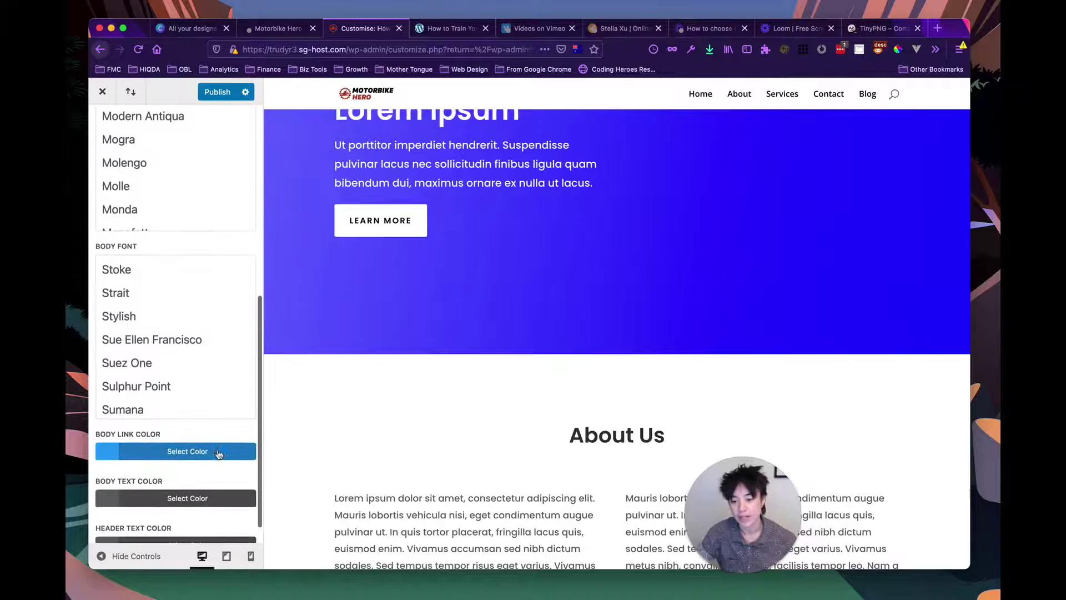
{"action": "scroll", "coordinate": [198, 425], "scroll_direction": "down", "scroll_amount": 1}
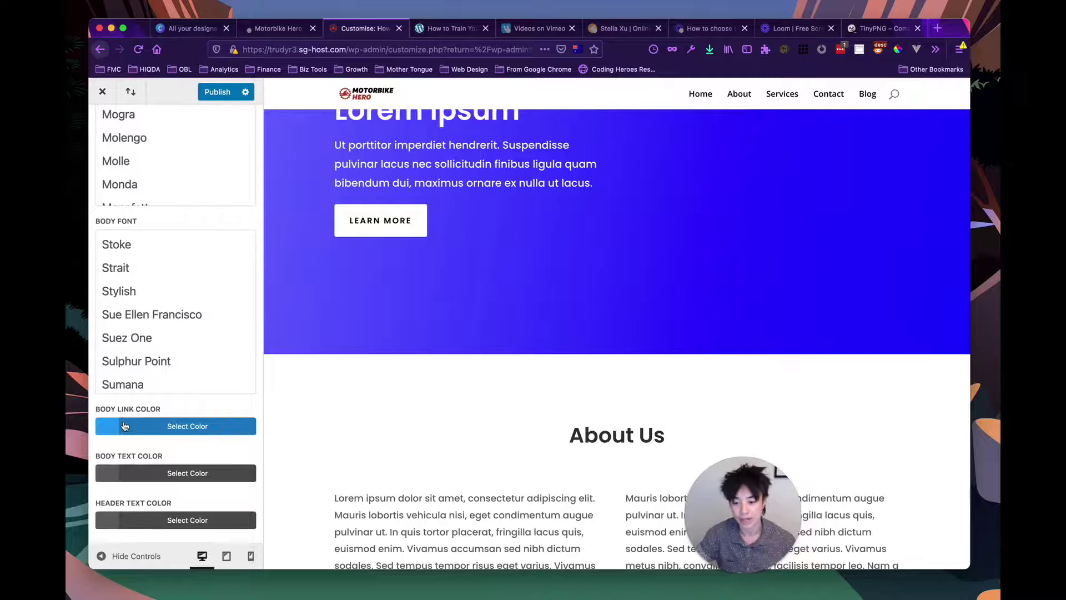
{"action": "left_click", "coordinate": [148, 429]}
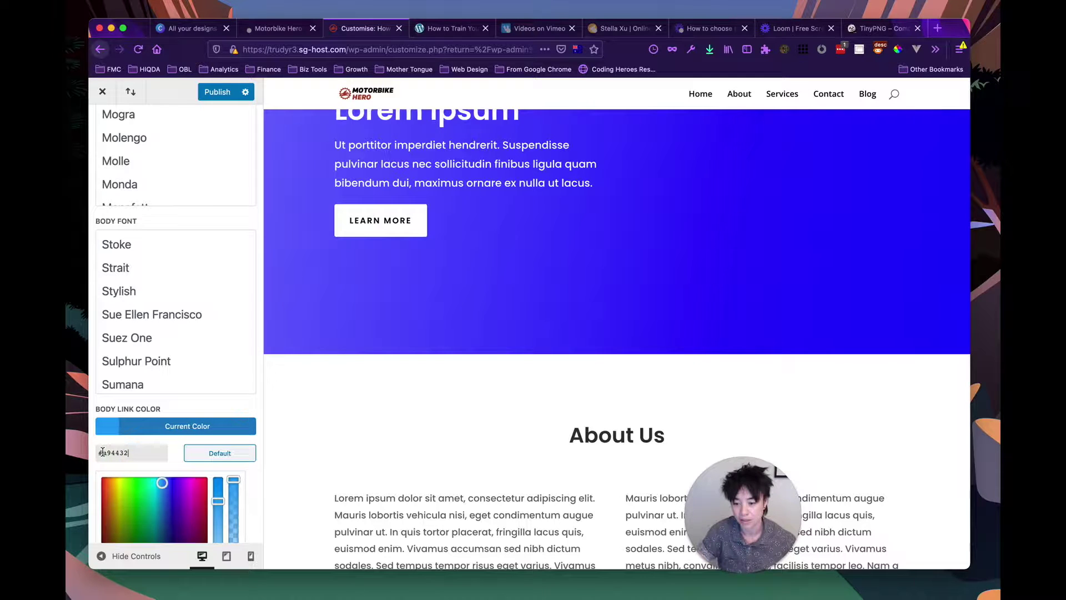
{"action": "scroll", "coordinate": [164, 458], "scroll_direction": "down", "scroll_amount": 5}
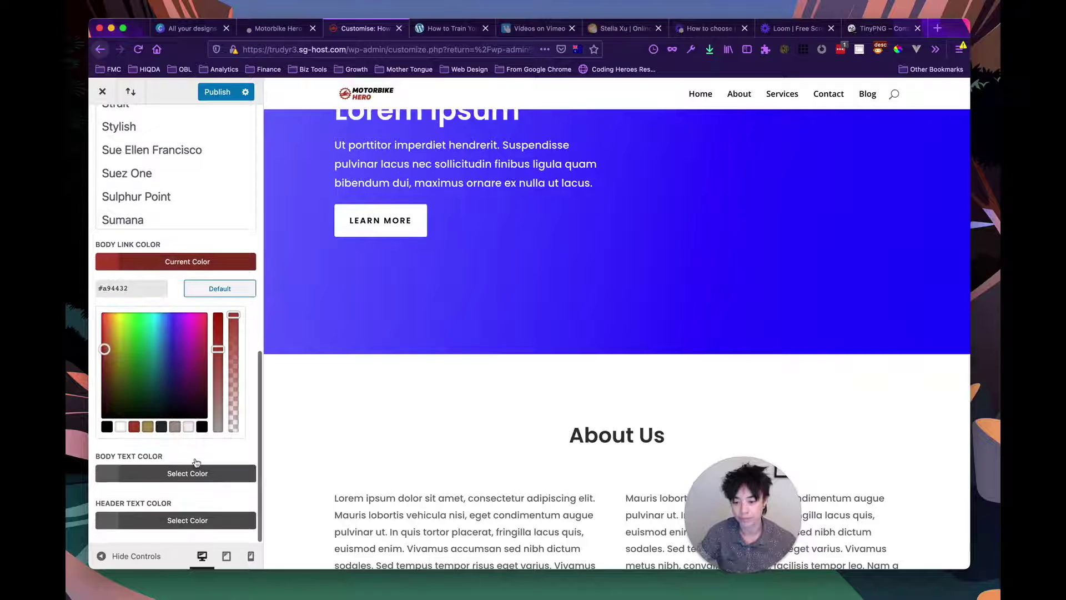
Set both the body text colour and the header text colour to black, #000000.
{"action": "left_click", "coordinate": [159, 475]}
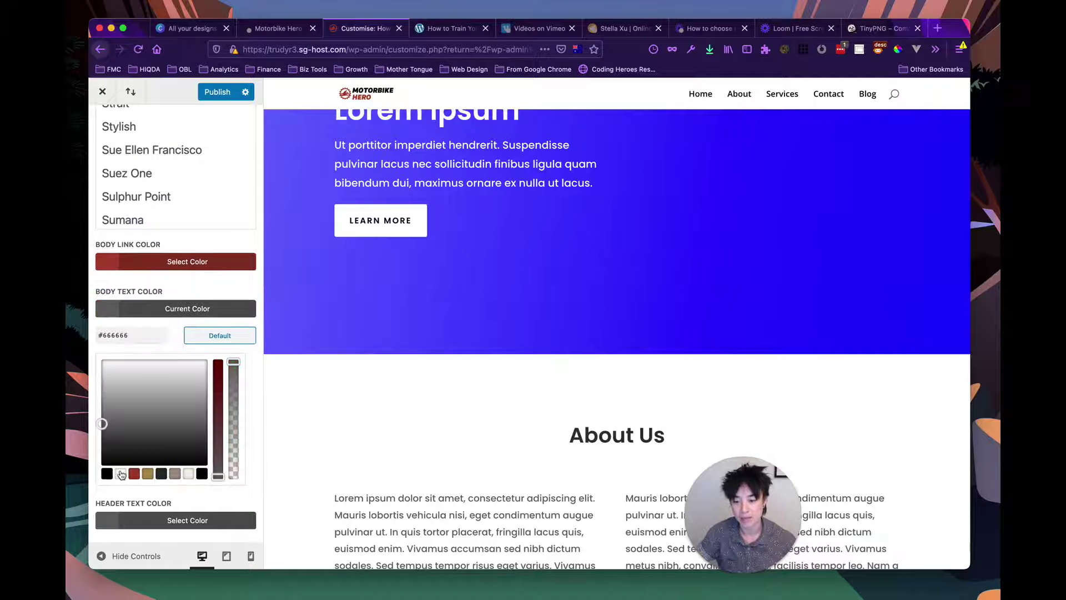
{"action": "left_click", "coordinate": [107, 474]}
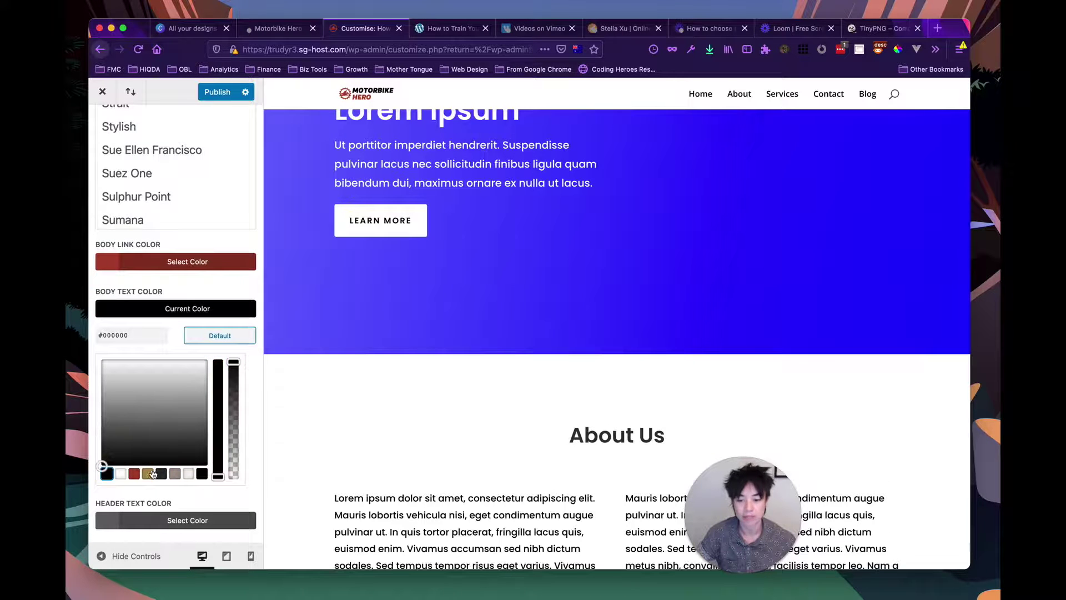
{"action": "left_click", "coordinate": [161, 520]}
{"action": "left_click", "coordinate": [107, 521]}
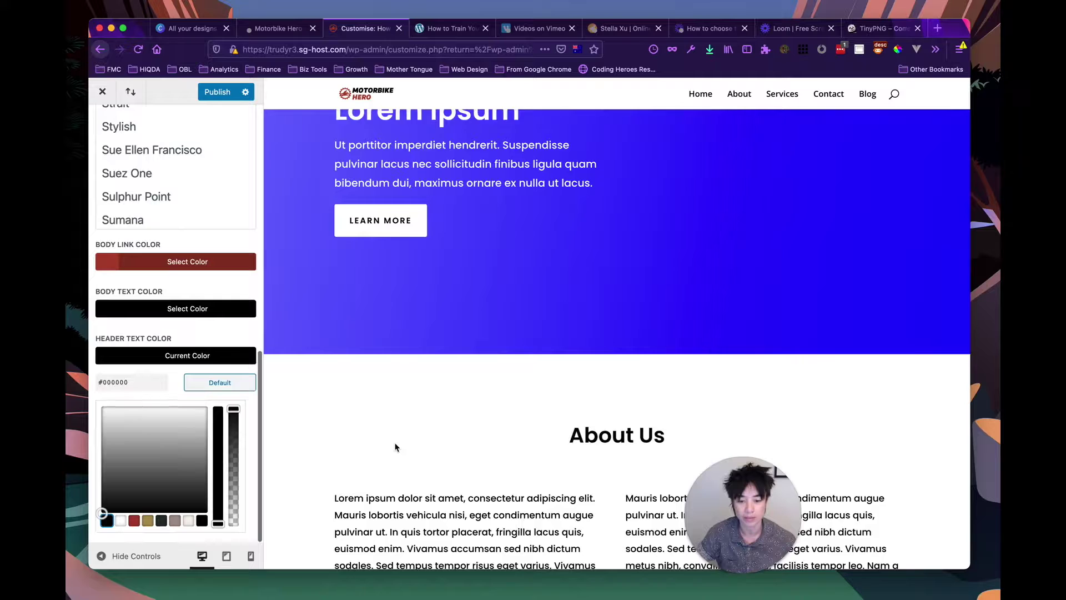
{"action": "scroll", "coordinate": [396, 447], "scroll_direction": "down", "scroll_amount": 3}
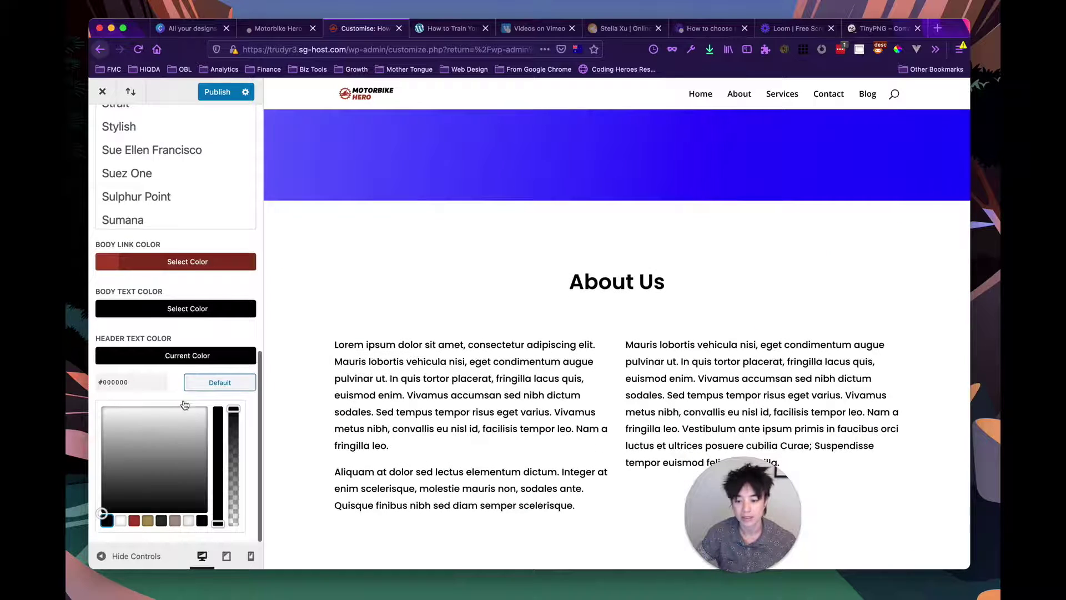
Review the text size and spacing settings and publish the typography changes.
{"action": "scroll", "coordinate": [185, 405], "scroll_direction": "up", "scroll_amount": 10}
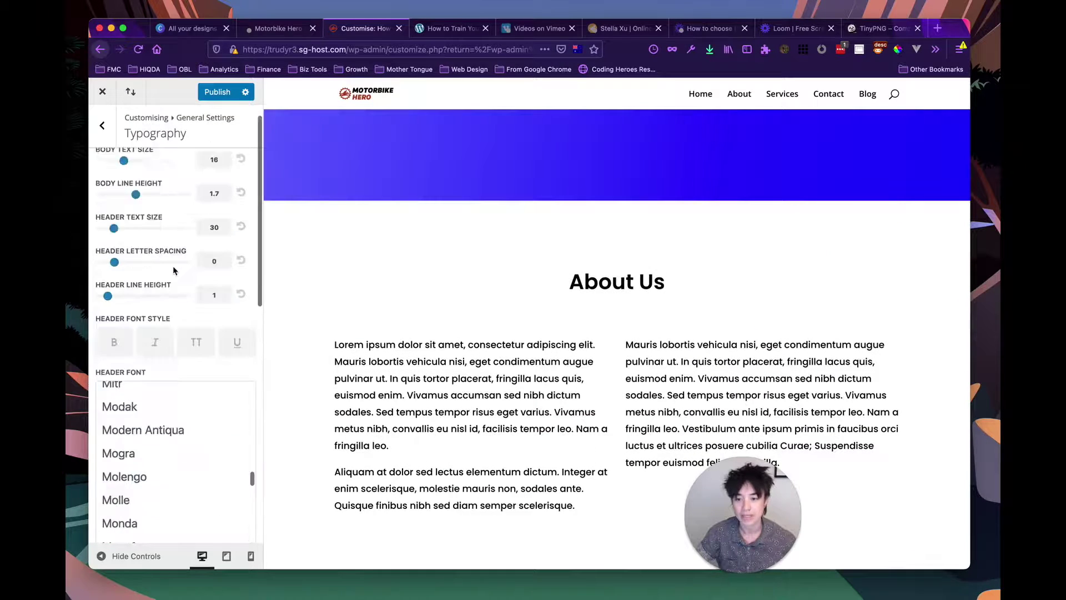
{"action": "scroll", "coordinate": [166, 272], "scroll_direction": "up", "scroll_amount": 1}
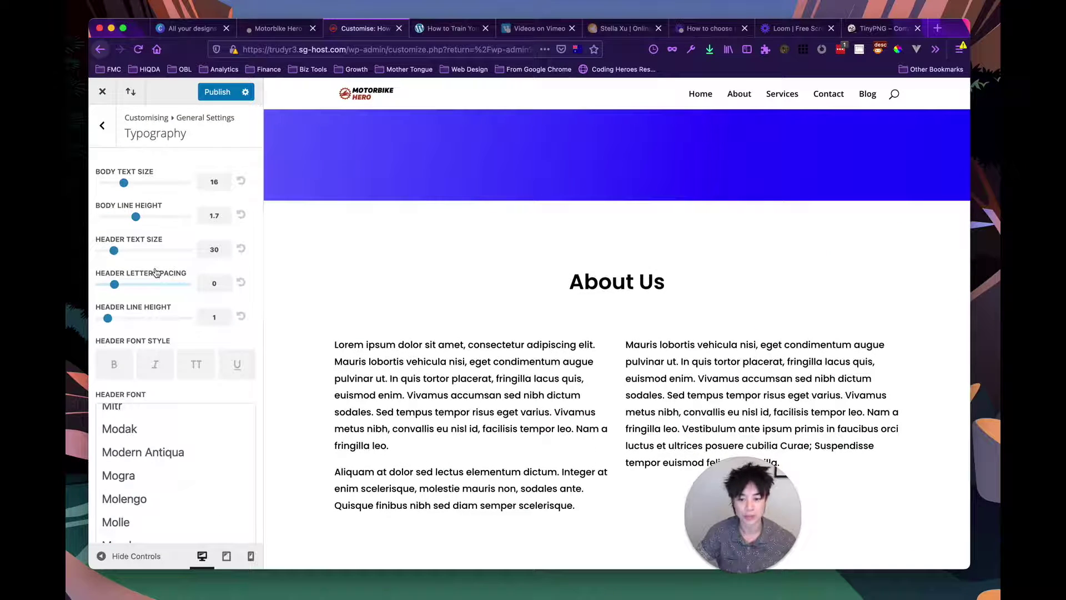
{"action": "scroll", "coordinate": [390, 357], "scroll_direction": "up", "scroll_amount": 1}
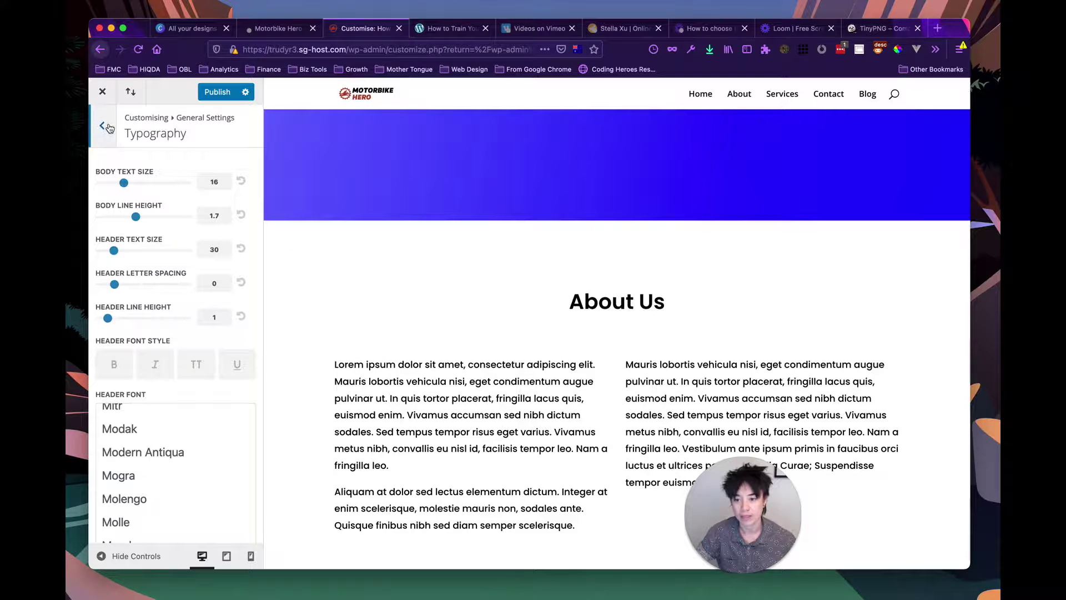
{"action": "left_click", "coordinate": [217, 93]}
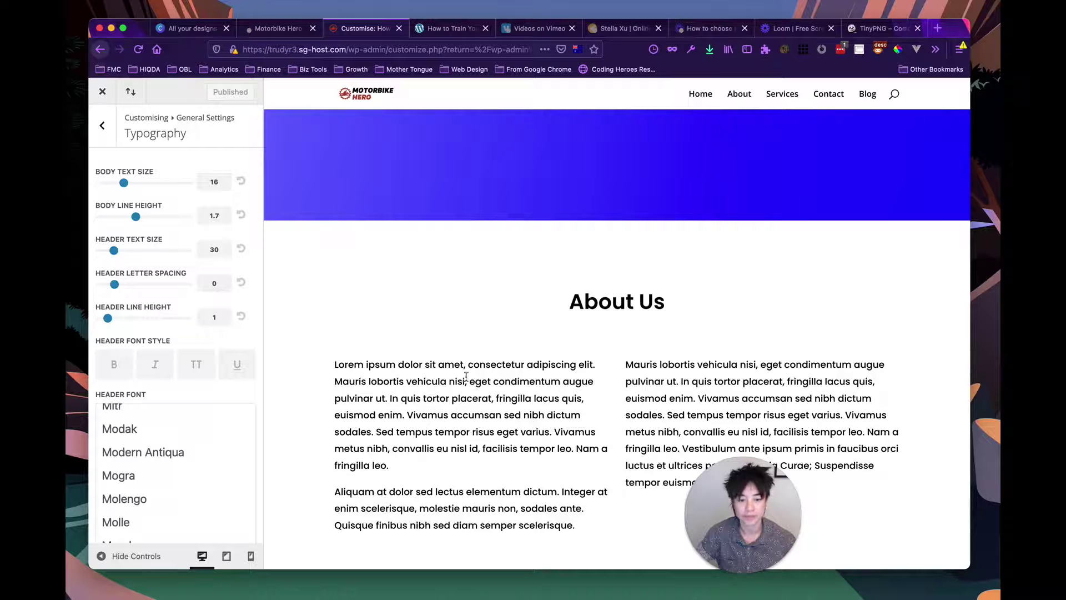
{"action": "scroll", "coordinate": [466, 376], "scroll_direction": "up", "scroll_amount": 5}
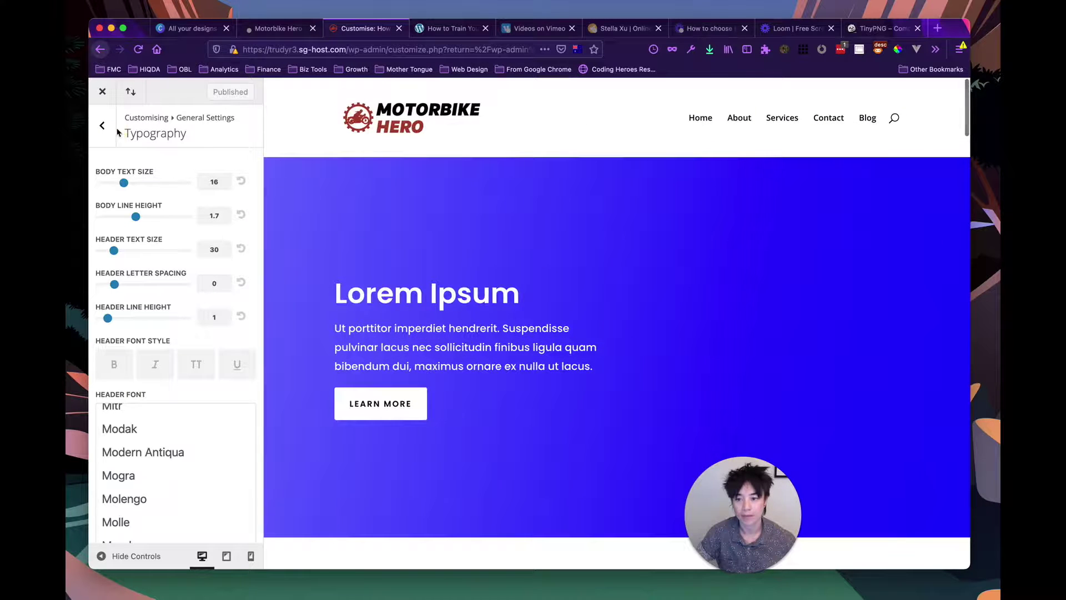
Set the site background colour to white #ffffff in the general Background settings and publish the change.
{"action": "left_click", "coordinate": [103, 126]}
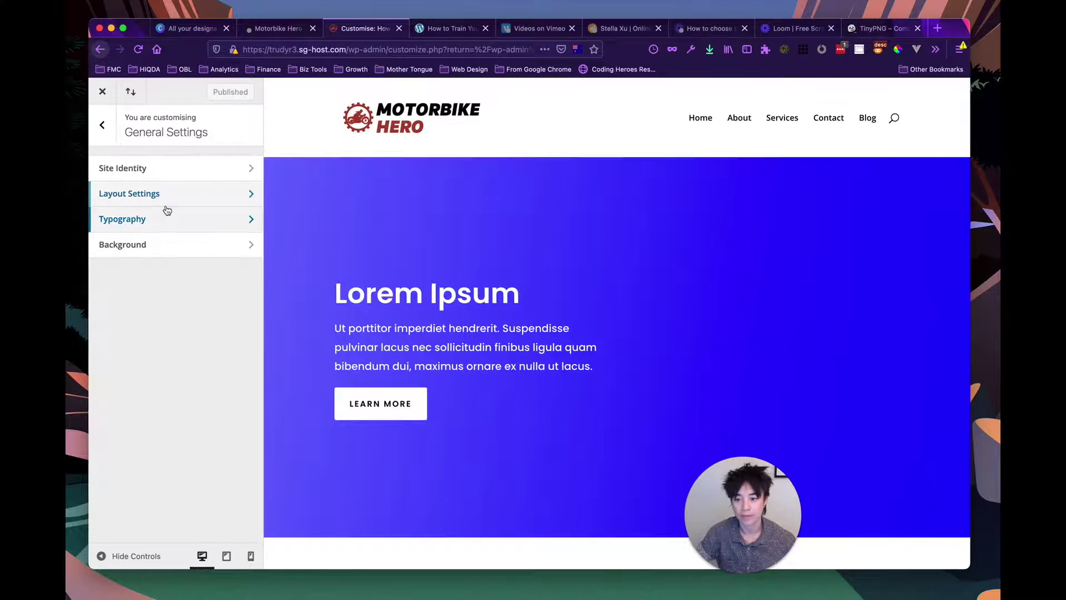
{"action": "left_click", "coordinate": [143, 244]}
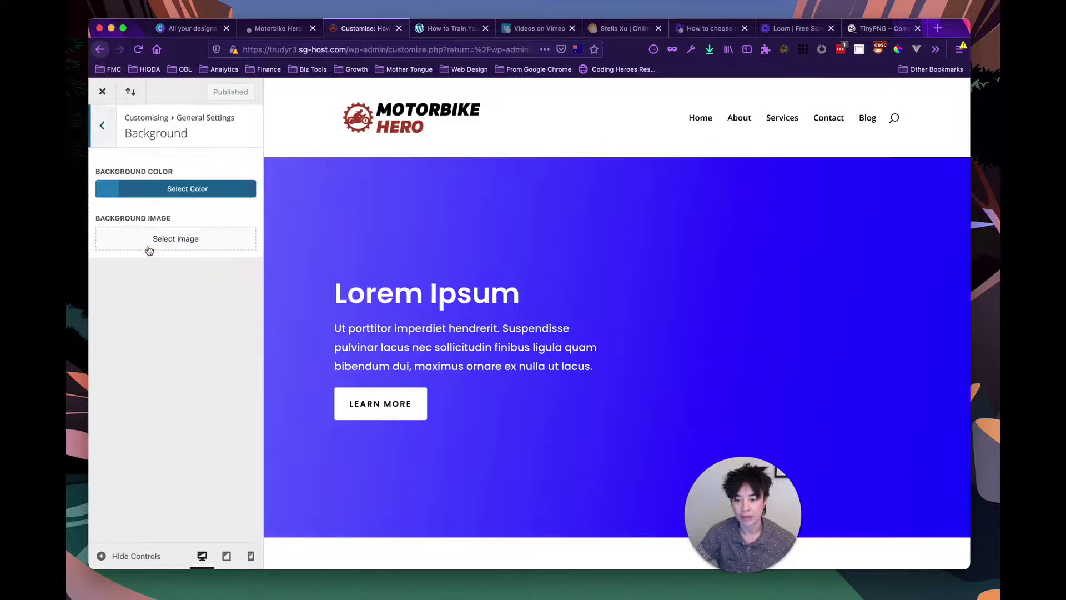
{"action": "left_click", "coordinate": [164, 190]}
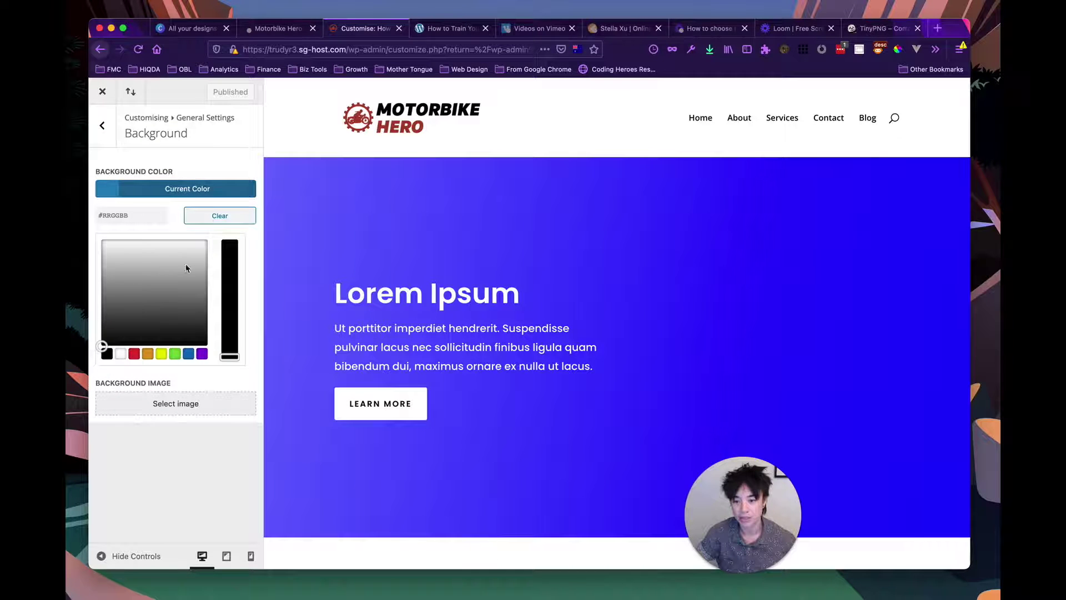
{"action": "left_click", "coordinate": [121, 354]}
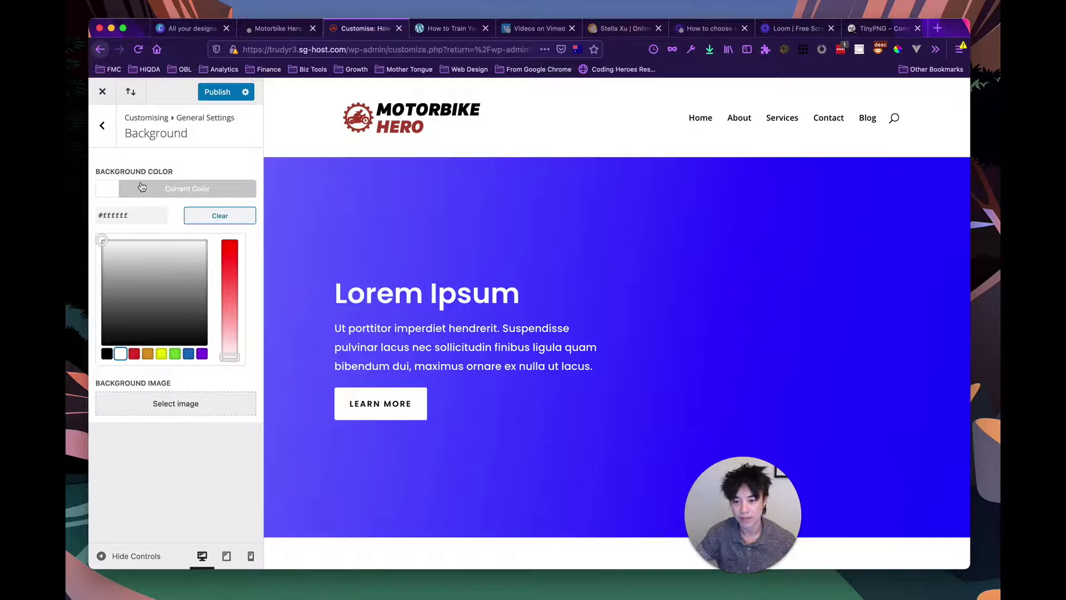
{"action": "left_click", "coordinate": [218, 94]}
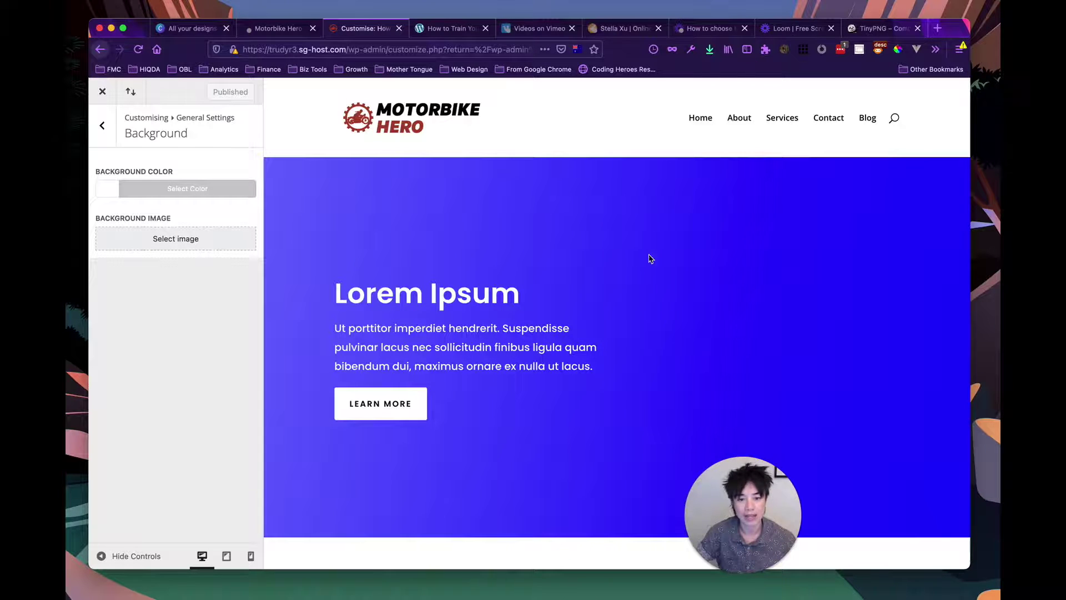
Leave the general settings and open the Header Format settings within Header & Navigation.
{"action": "left_click", "coordinate": [102, 126]}
{"action": "left_click", "coordinate": [102, 125]}
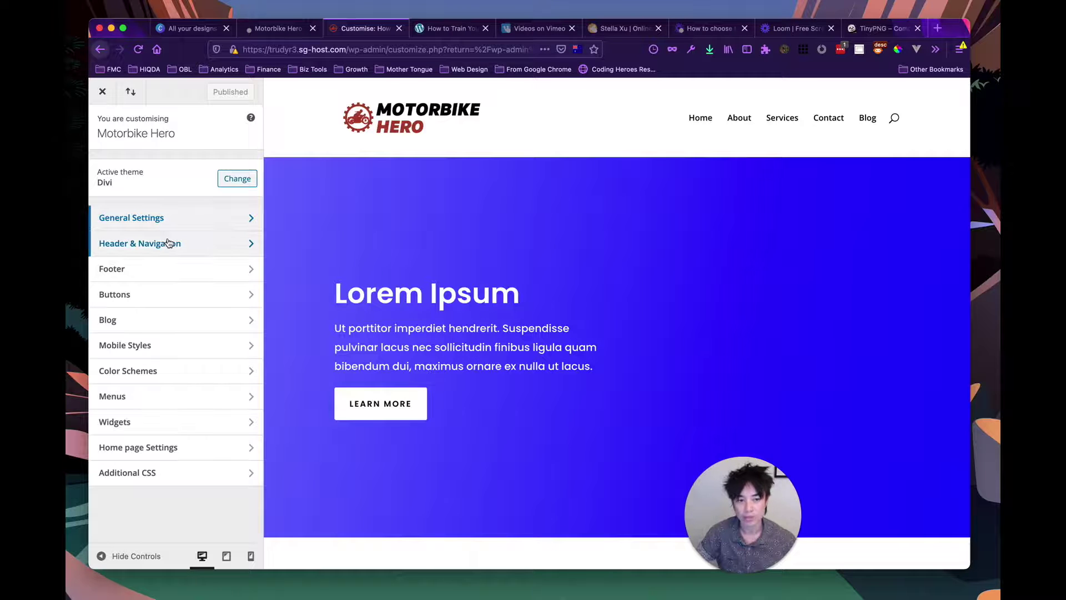
{"action": "left_click", "coordinate": [201, 245]}
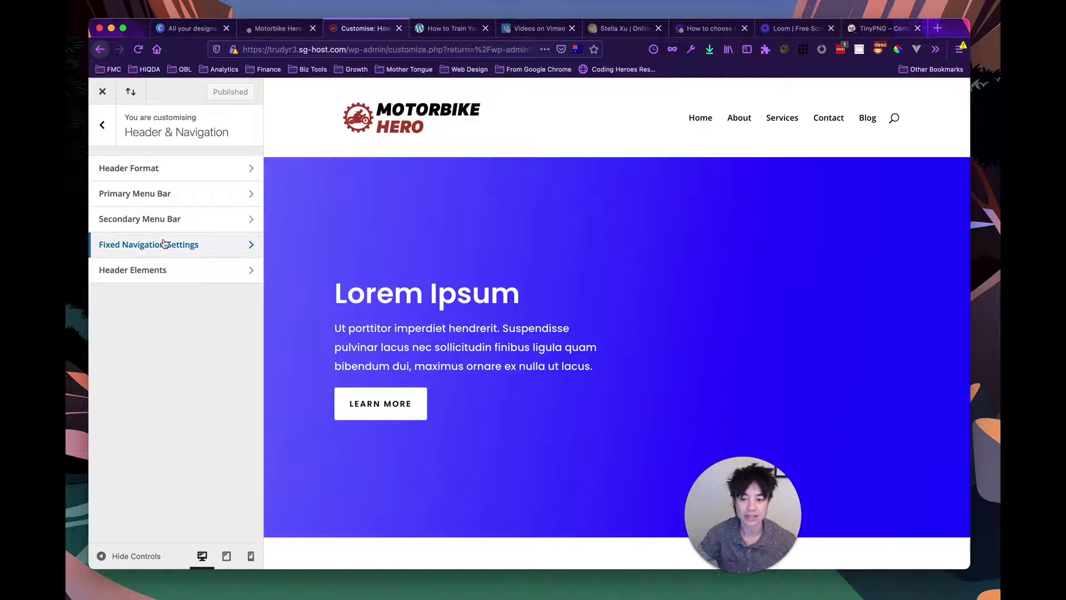
{"action": "left_click", "coordinate": [162, 174]}
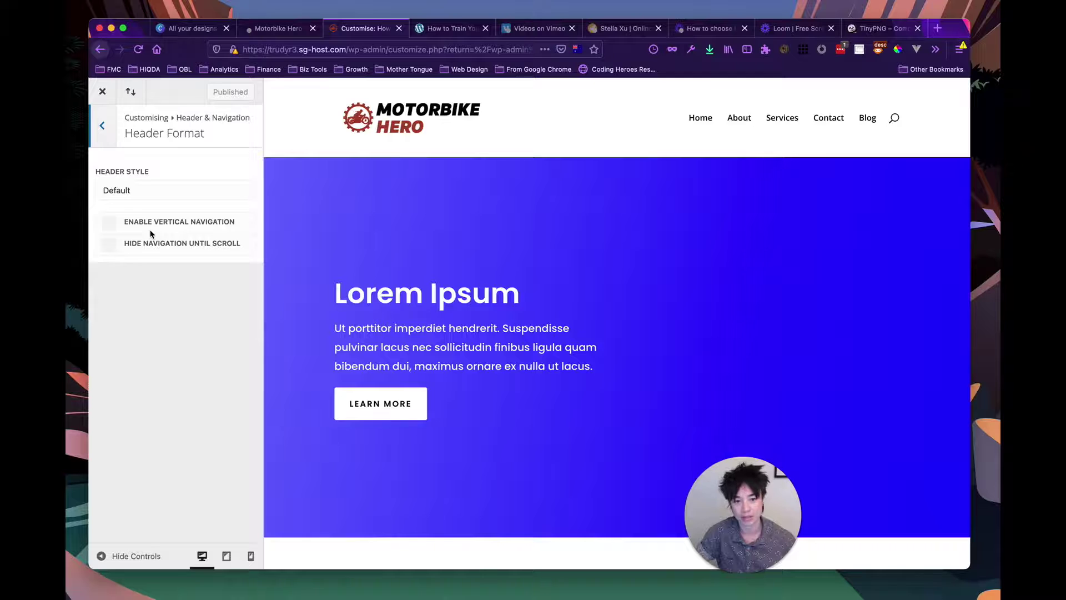
Try the Centered and Centered Inline Logo header styles, and test vertical navigation on and off.
{"action": "left_click", "coordinate": [143, 192]}
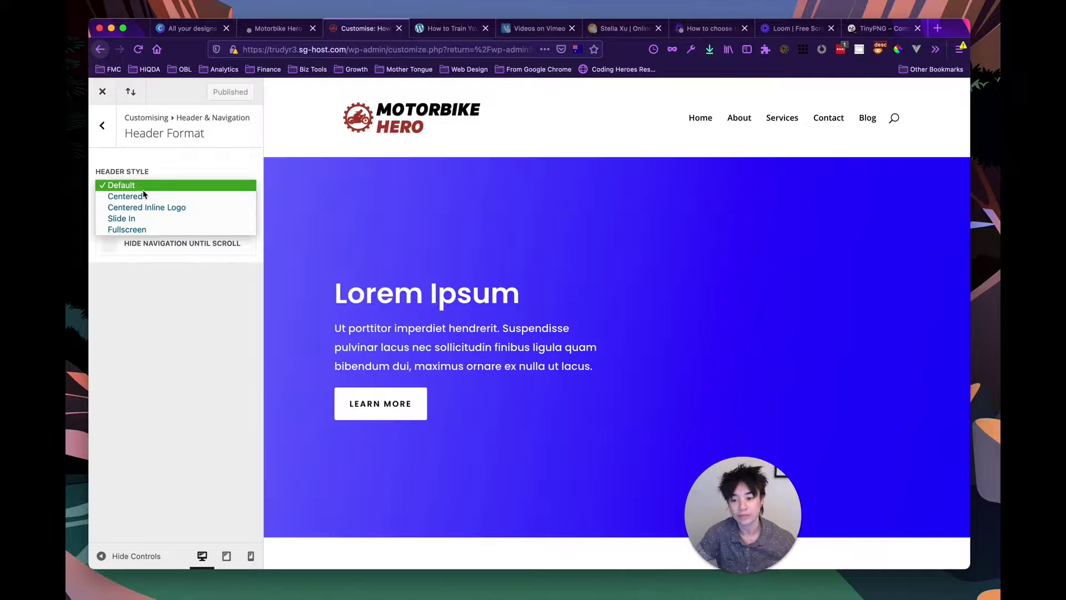
{"action": "left_click", "coordinate": [145, 196]}
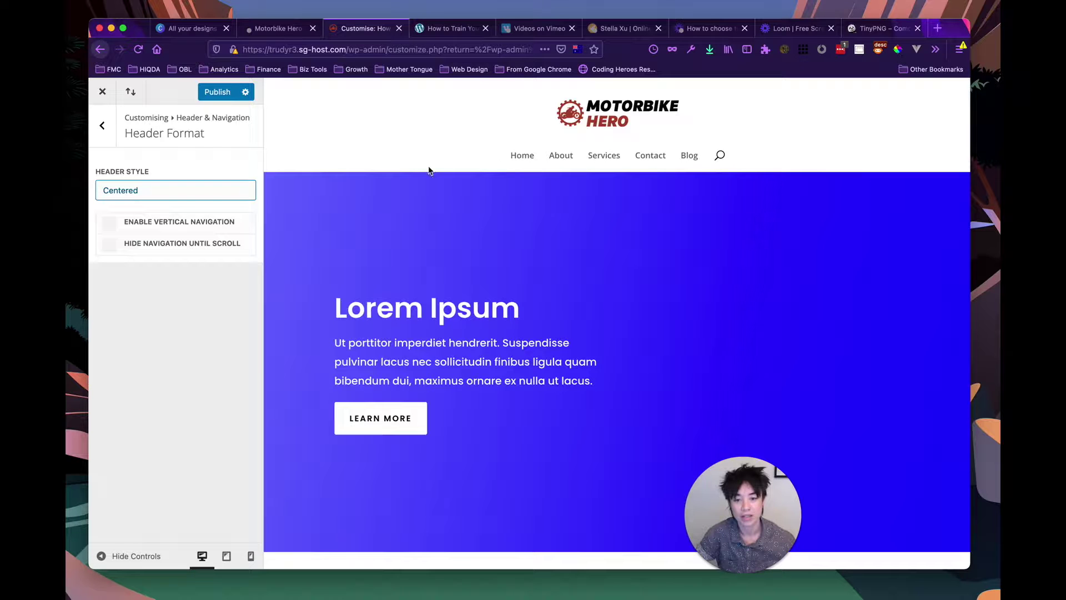
{"action": "left_click", "coordinate": [190, 201]}
{"action": "left_click", "coordinate": [169, 197]}
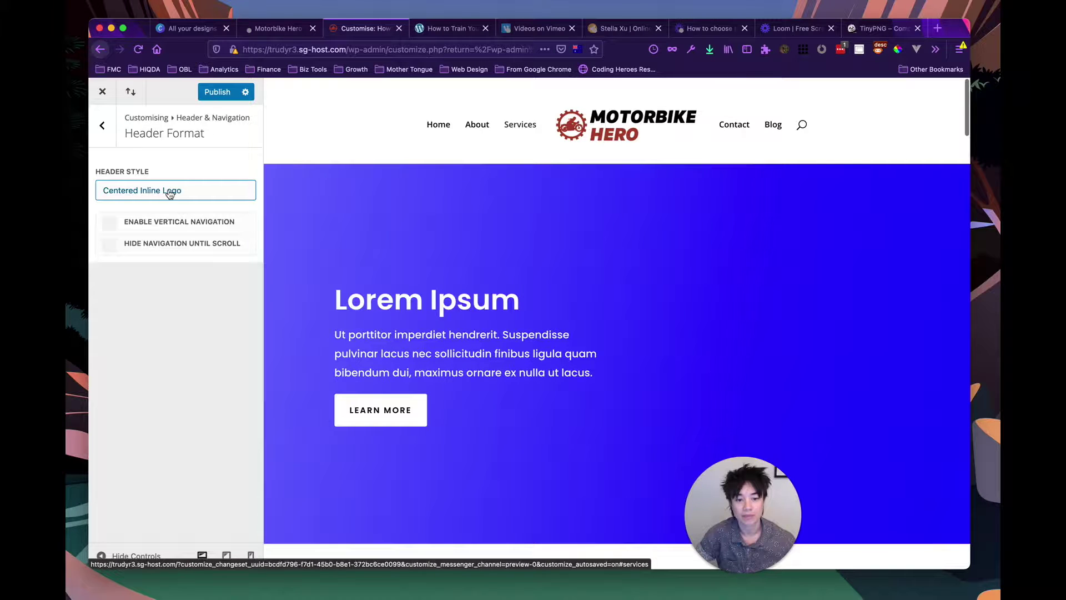
{"action": "left_click", "coordinate": [139, 222]}
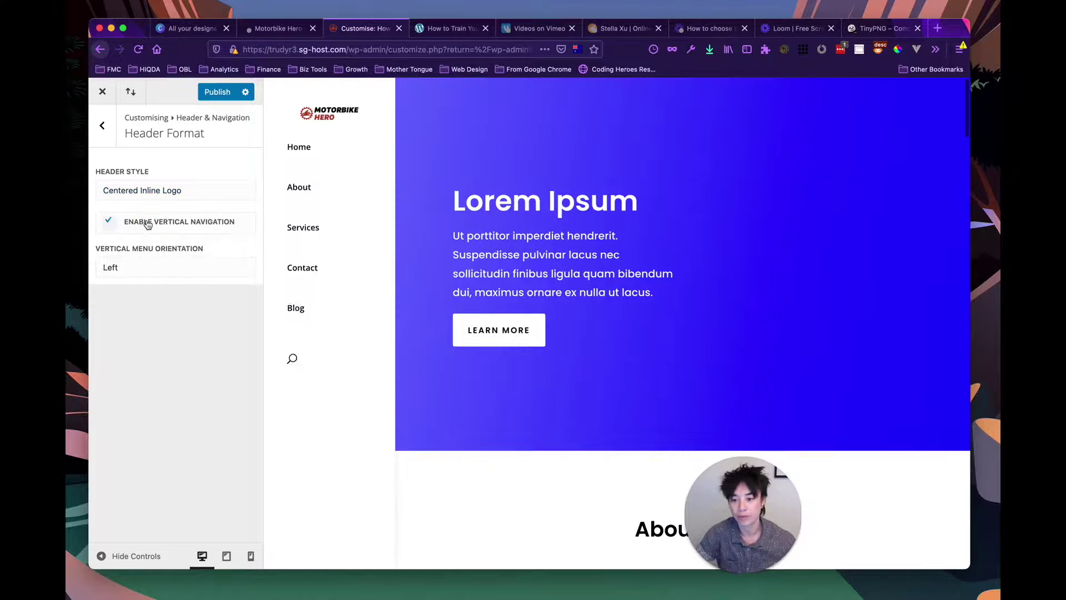
{"action": "left_click", "coordinate": [138, 222]}
Try the Slide In header style and test opening and closing its menu in the preview.
{"action": "left_click", "coordinate": [175, 192]}
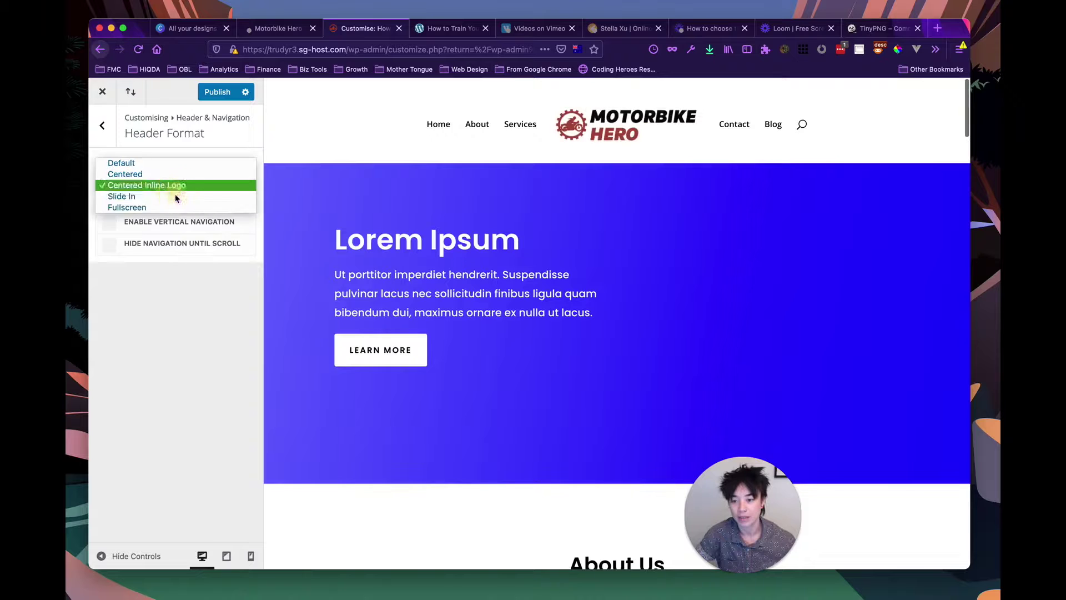
{"action": "left_click", "coordinate": [148, 197]}
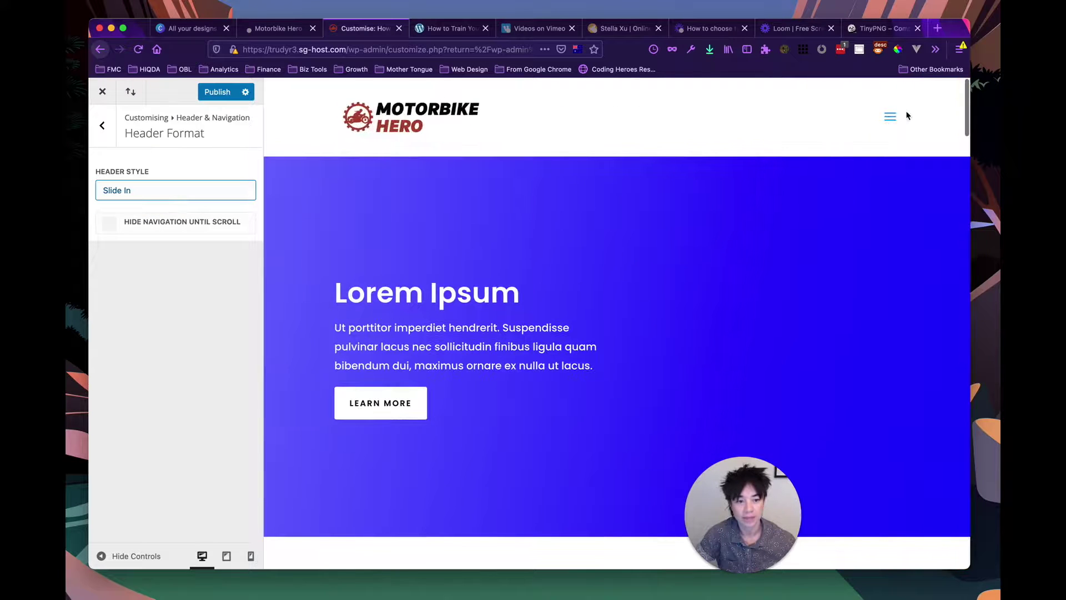
{"action": "left_click", "coordinate": [890, 120]}
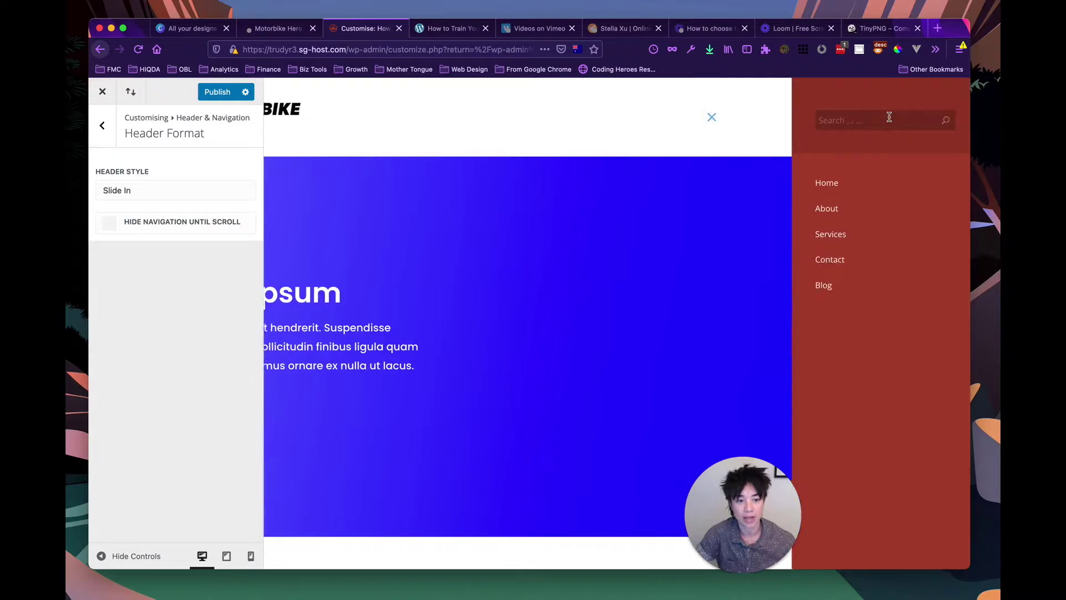
{"action": "left_click", "coordinate": [704, 117]}
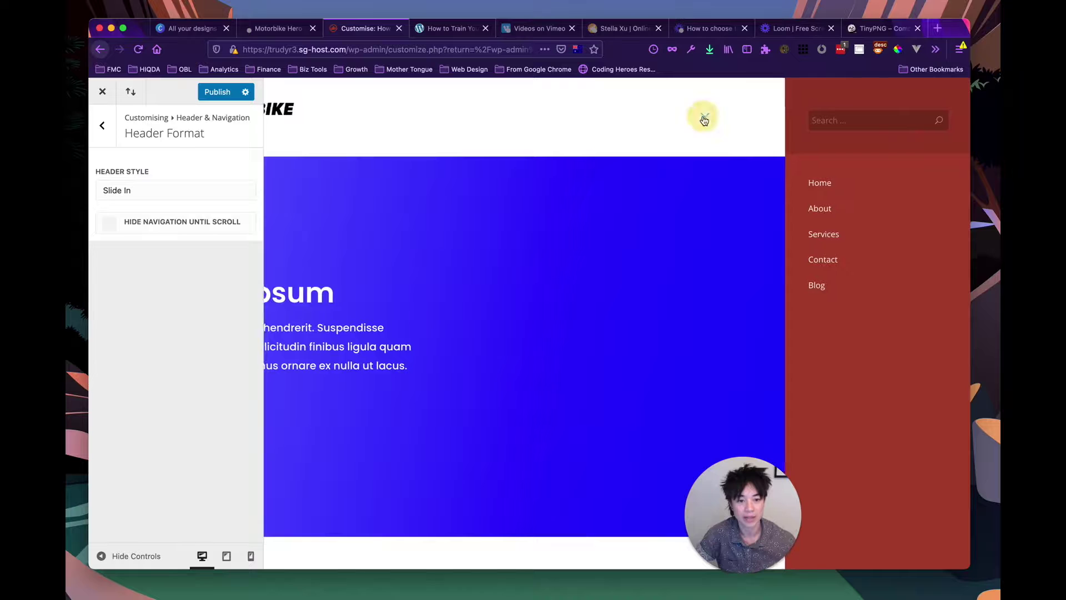
{"action": "left_click", "coordinate": [892, 117]}
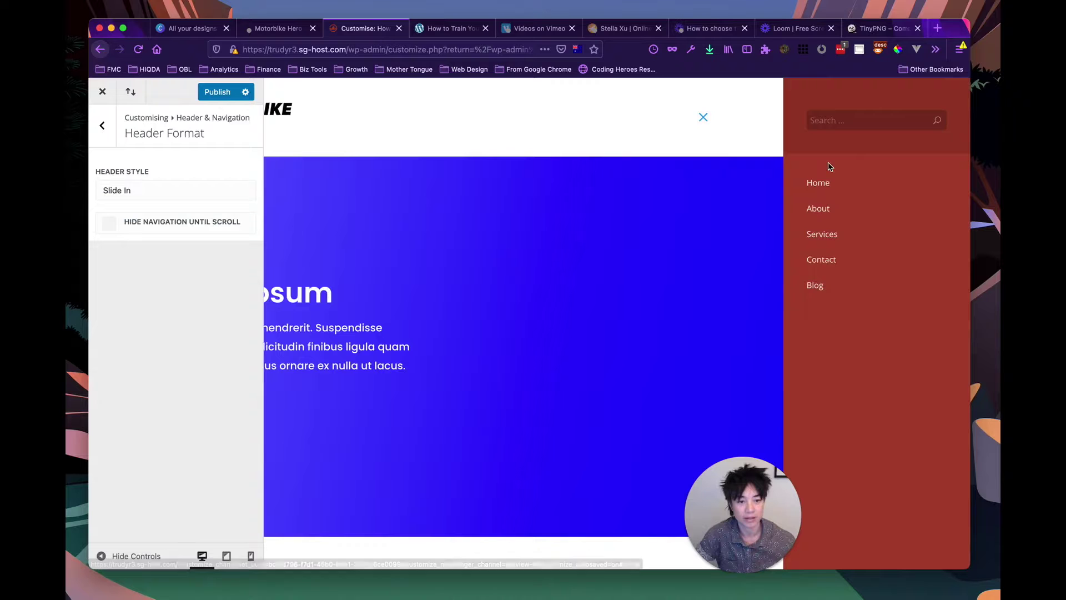
{"action": "left_click", "coordinate": [703, 120]}
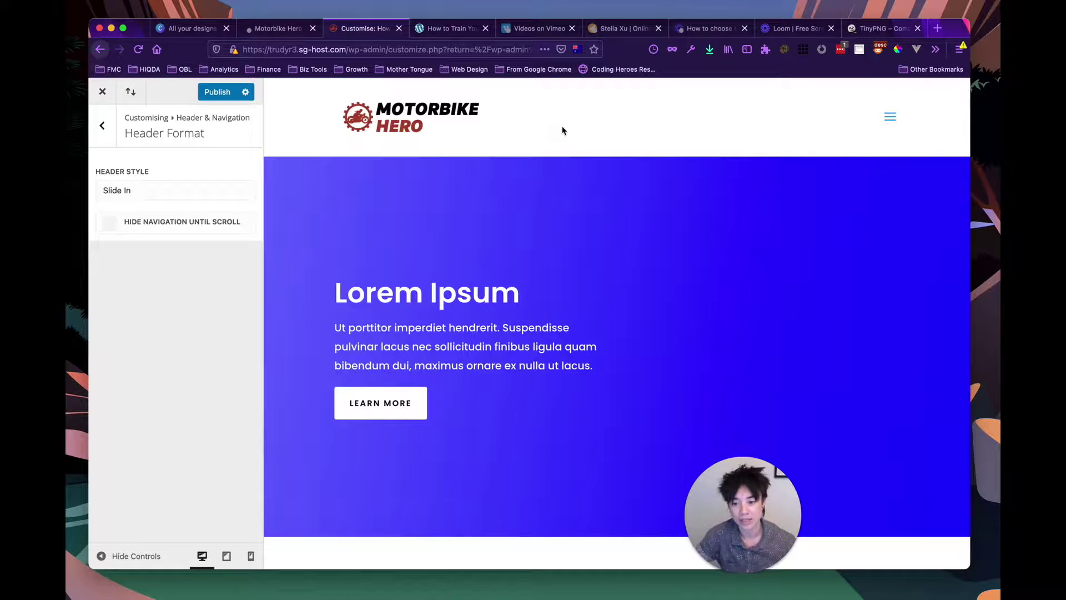
Try the Fullscreen header style with its menu, and test hiding the navigation until scroll.
{"action": "left_click", "coordinate": [146, 192]}
{"action": "left_click", "coordinate": [140, 197]}
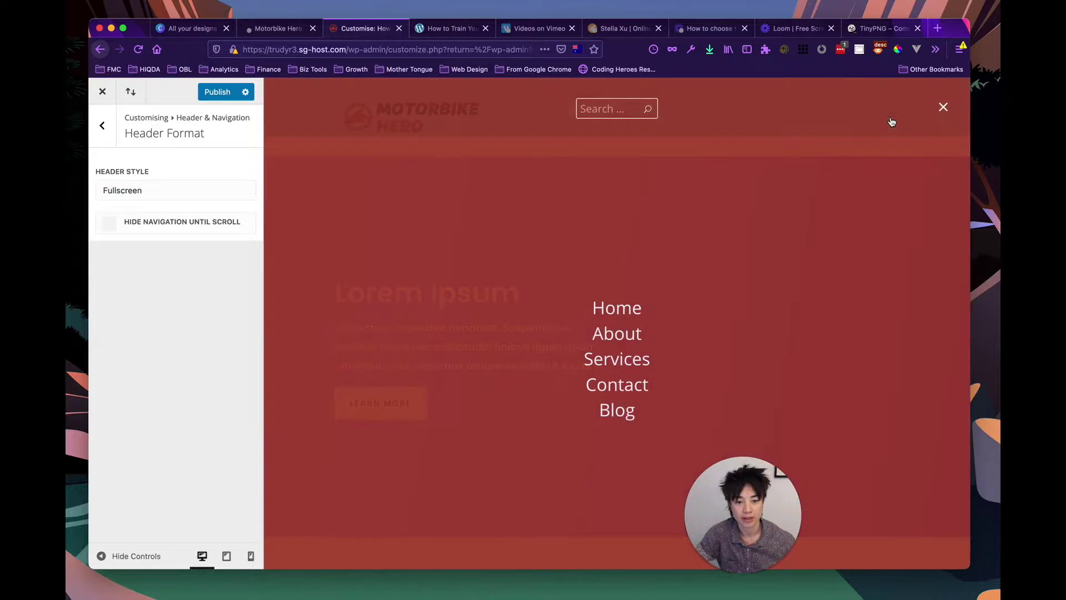
{"action": "left_click", "coordinate": [944, 108]}
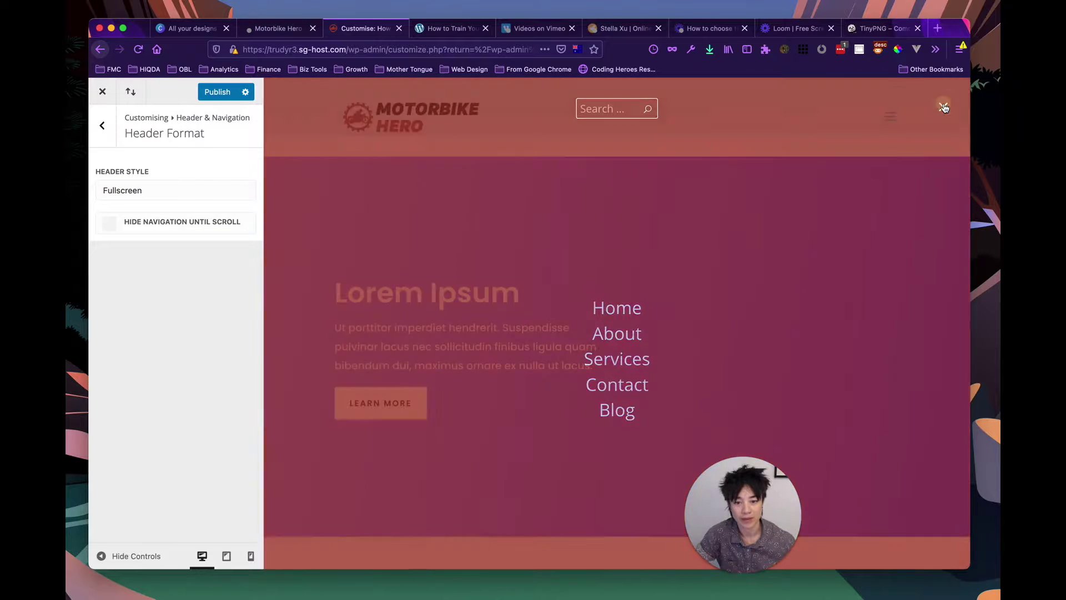
{"action": "left_click", "coordinate": [109, 222]}
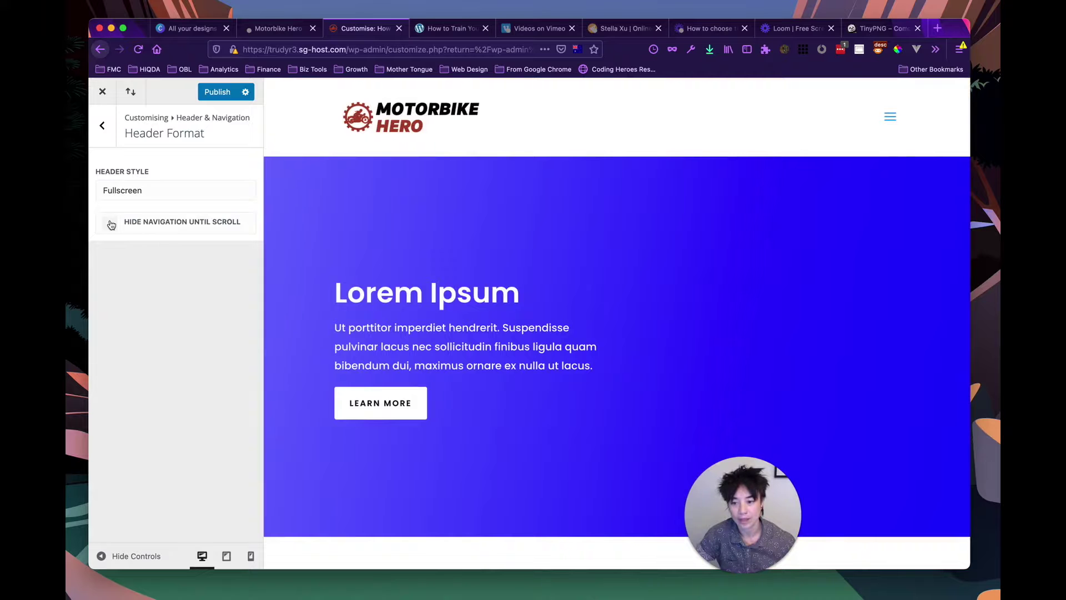
{"action": "scroll", "coordinate": [369, 255], "scroll_direction": "down", "scroll_amount": 6}
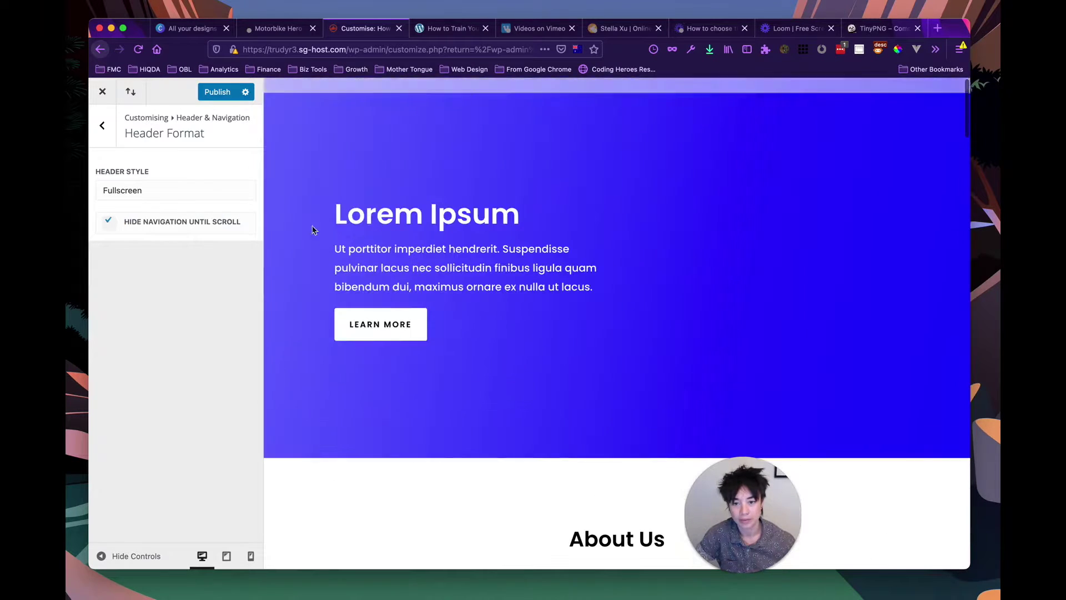
{"action": "left_click", "coordinate": [107, 220]}
Set the header style to Centered Inline Logo.
{"action": "left_click", "coordinate": [165, 195]}
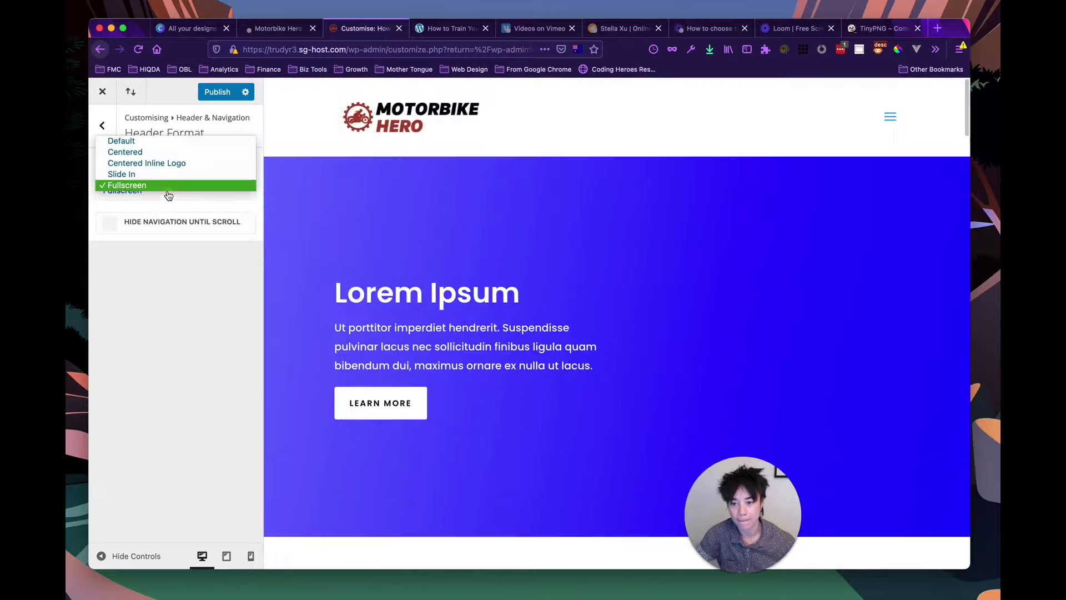
{"action": "left_click", "coordinate": [165, 162]}
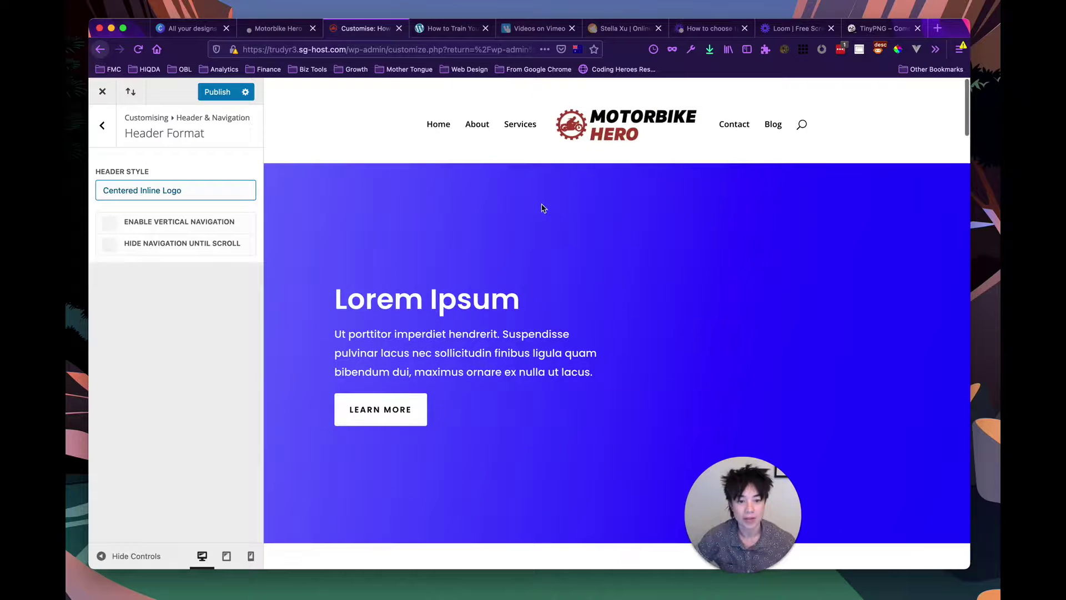
{"action": "left_click", "coordinate": [198, 310]}
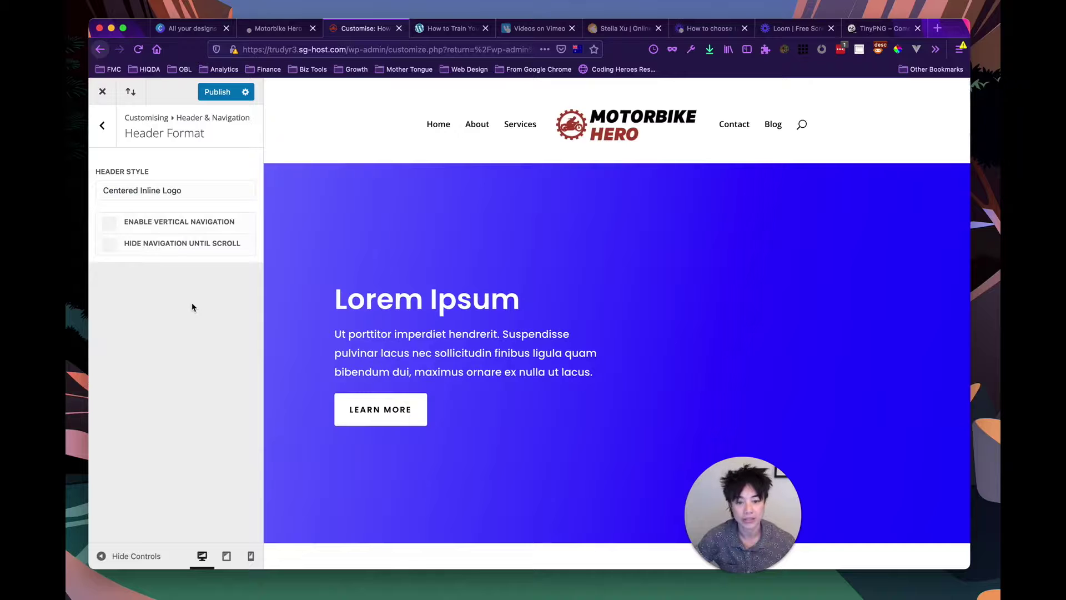
Open the Primary Menu Bar settings under Header & Navigation and set the logo max height to 87.
{"action": "left_click", "coordinate": [104, 129]}
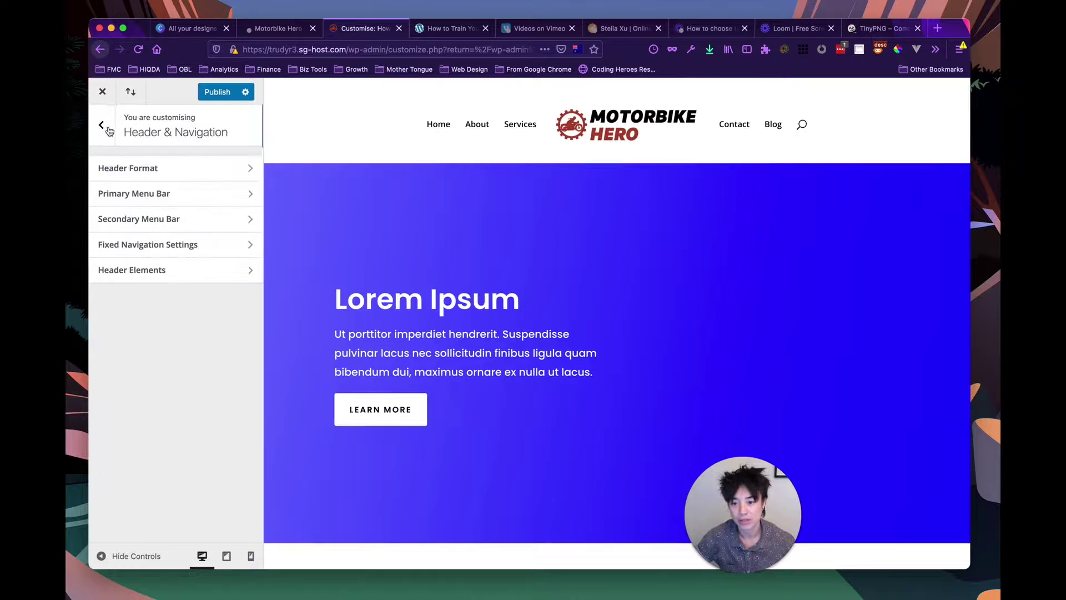
{"action": "left_click", "coordinate": [148, 194]}
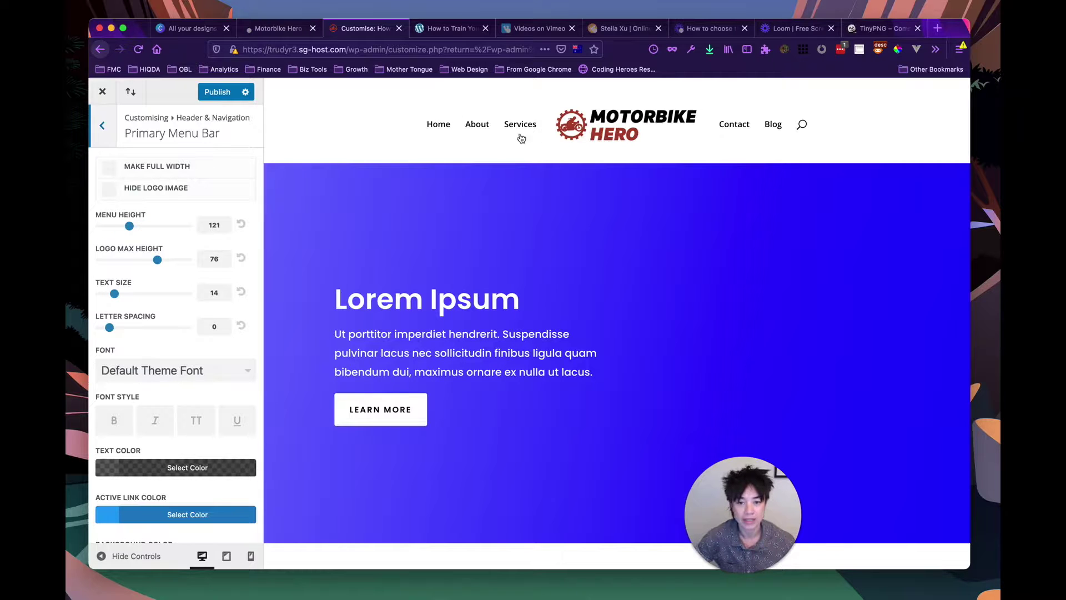
{"action": "scroll", "coordinate": [190, 288], "scroll_direction": "down", "scroll_amount": 1}
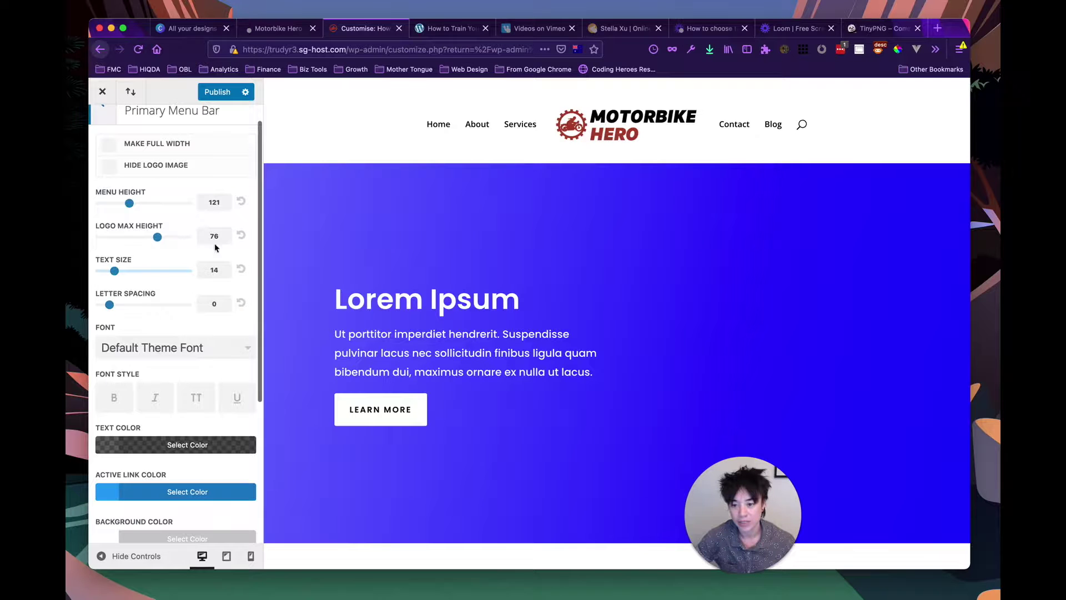
{"action": "scroll", "coordinate": [216, 247], "scroll_direction": "down", "scroll_amount": 4}
{"action": "scroll", "coordinate": [189, 220], "scroll_direction": "up", "scroll_amount": 3}
{"action": "mouse_move", "coordinate": [161, 218]}
{"action": "left_mouse_down"}
{"action": "mouse_move", "coordinate": [193, 220]}
{"action": "mouse_move", "coordinate": [172, 221]}
{"action": "left_mouse_up"}
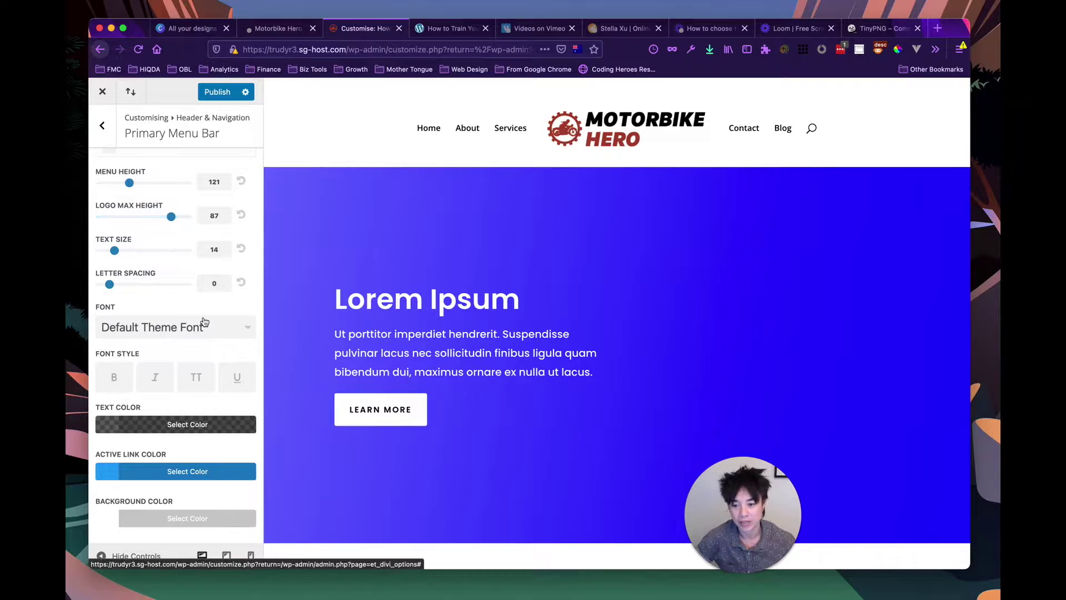
Set the primary menu text colour to fully opaque black, #000000.
{"action": "scroll", "coordinate": [204, 321], "scroll_direction": "down", "scroll_amount": 2}
{"action": "scroll", "coordinate": [203, 321], "scroll_direction": "down", "scroll_amount": 6}
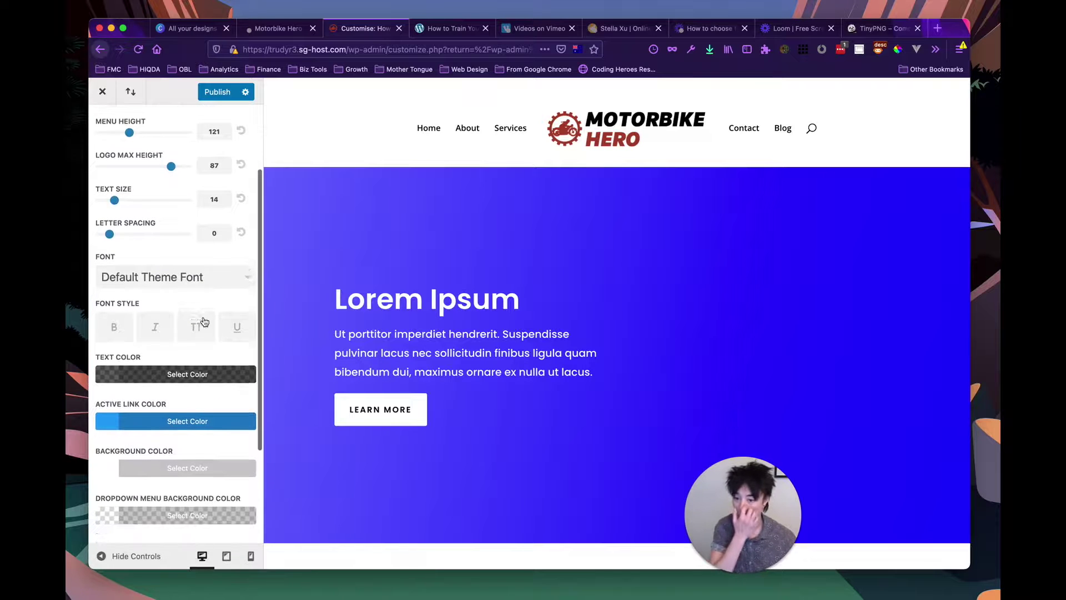
{"action": "scroll", "coordinate": [204, 321], "scroll_direction": "down", "scroll_amount": 1}
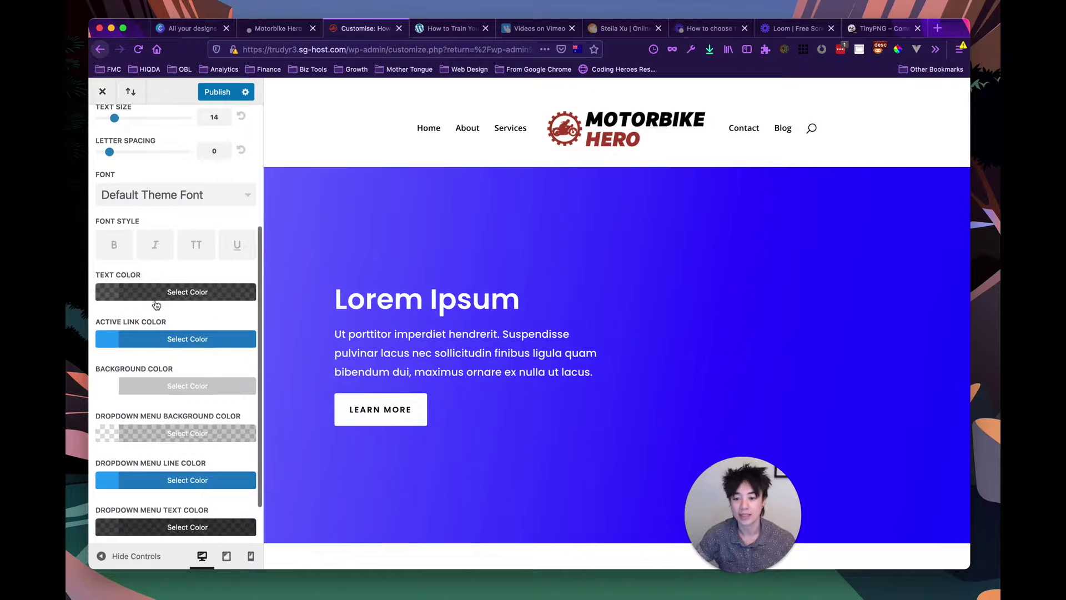
{"action": "left_click", "coordinate": [155, 299]}
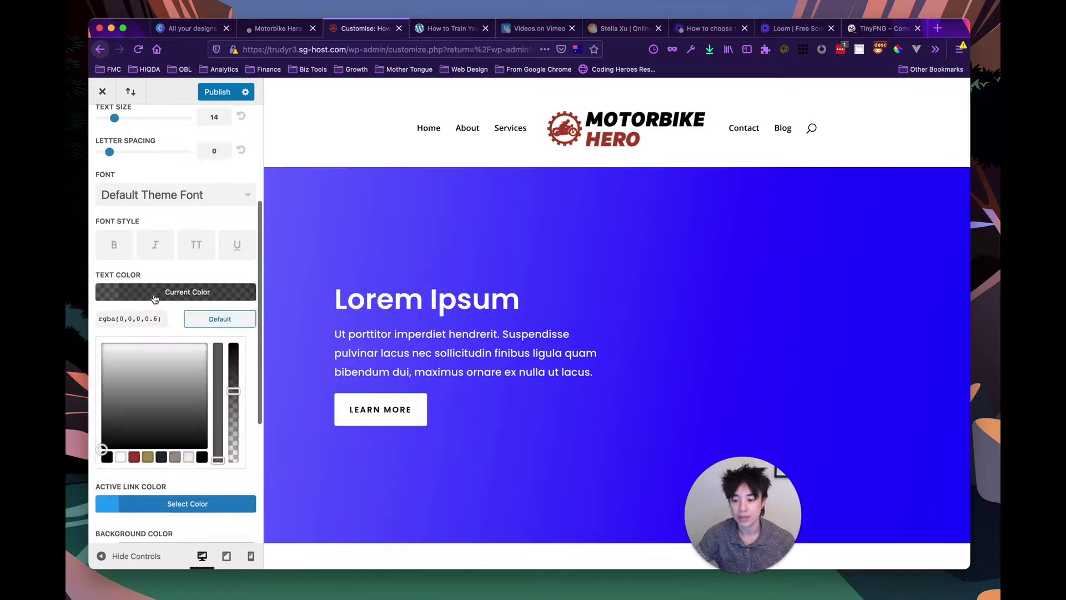
{"action": "left_click", "coordinate": [108, 461]}
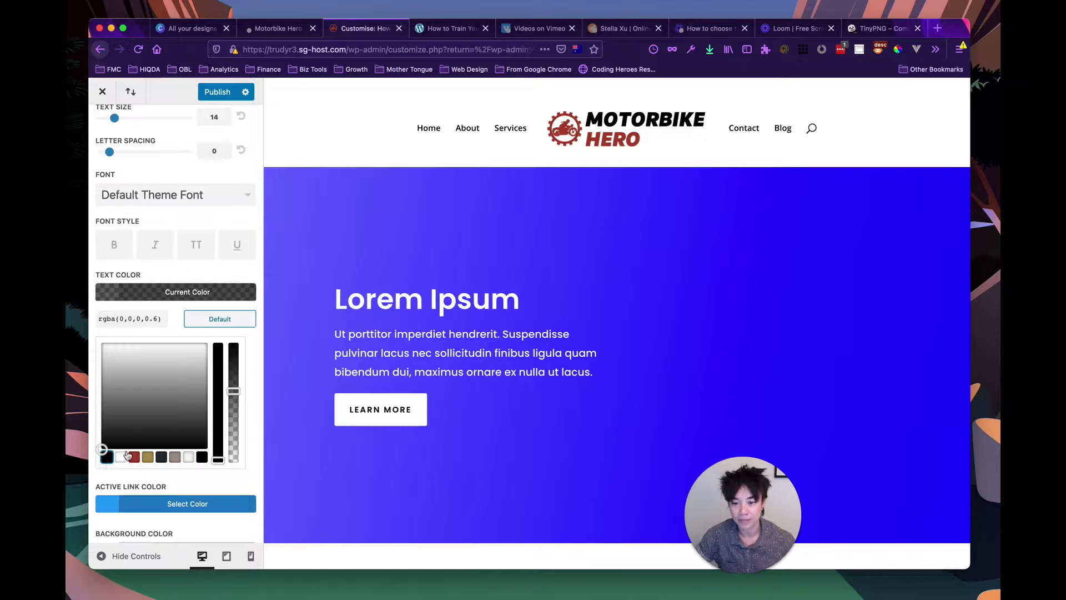
{"action": "scroll", "coordinate": [211, 418], "scroll_direction": "down", "scroll_amount": 1}
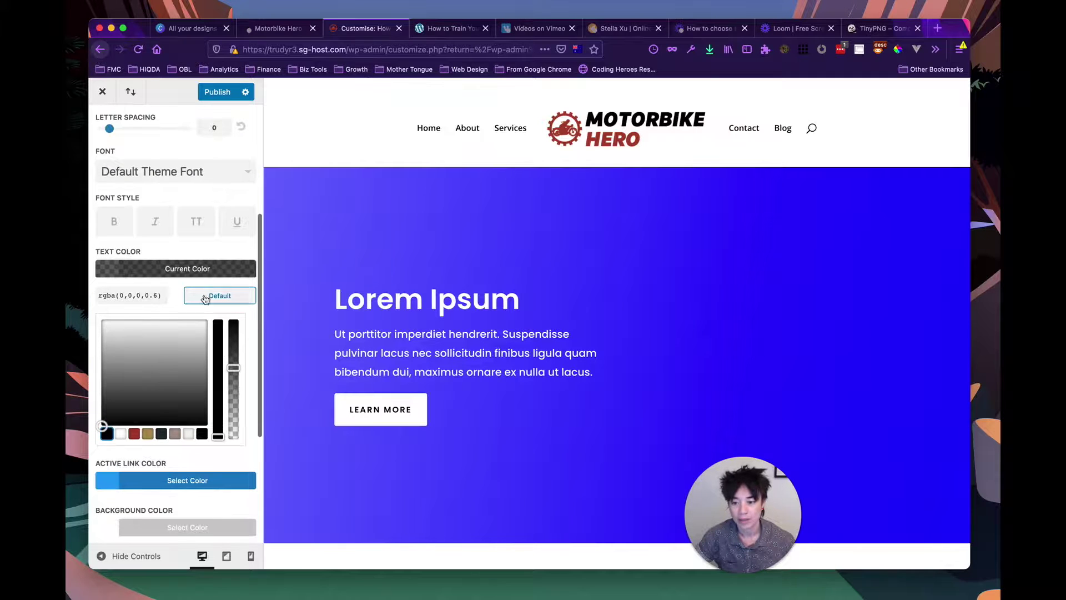
{"action": "left_click", "coordinate": [178, 272]}
{"action": "left_click", "coordinate": [160, 275]}
{"action": "left_click_drag", "start_coordinate": [233, 367], "coordinate": [225, 275]}
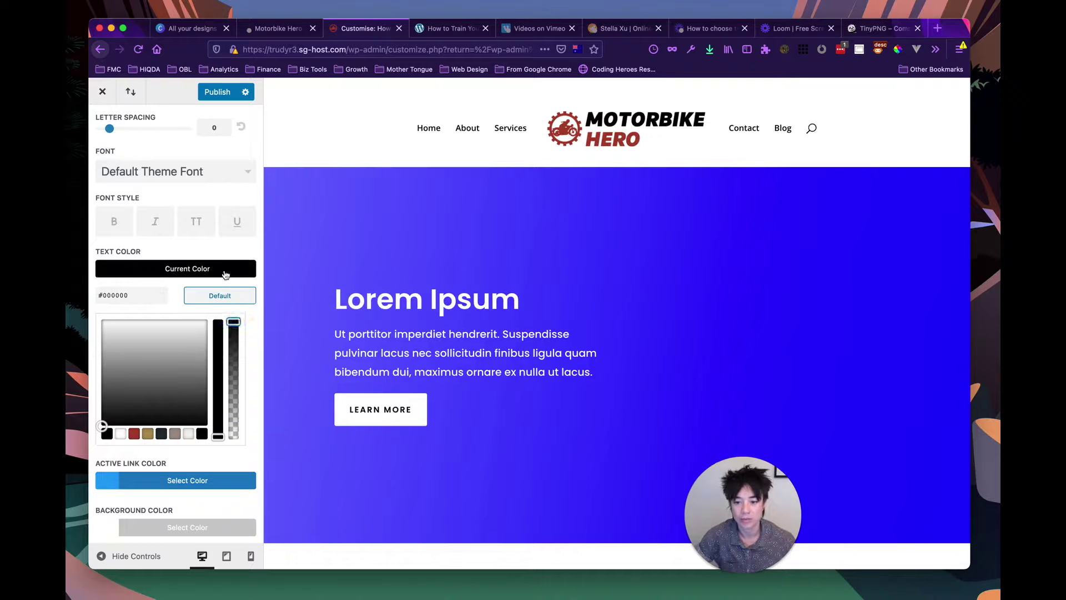
Set the primary menu's active link colour to the brand red #a94432.
{"action": "scroll", "coordinate": [209, 334], "scroll_direction": "down", "scroll_amount": 4}
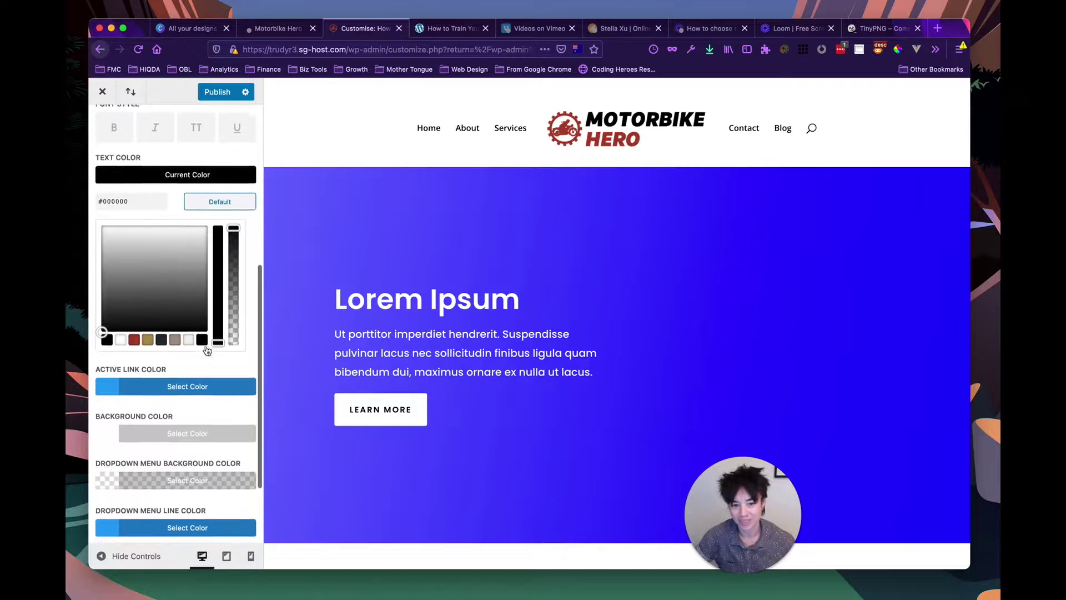
{"action": "scroll", "coordinate": [208, 349], "scroll_direction": "down", "scroll_amount": 1}
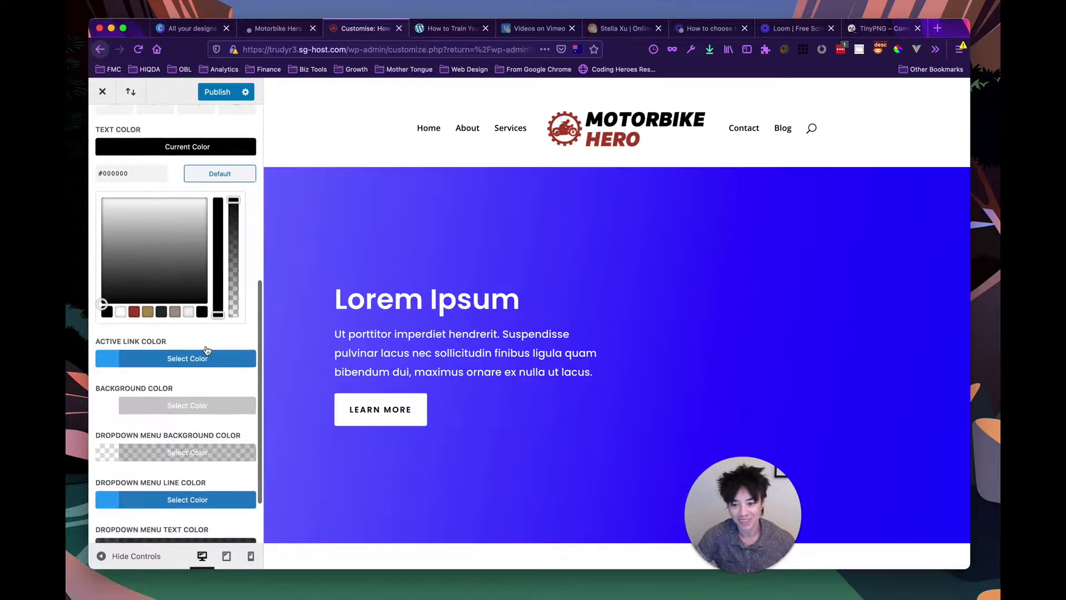
{"action": "left_click", "coordinate": [158, 364]}
{"action": "left_click_drag", "start_coordinate": [131, 221], "coordinate": [96, 220]}
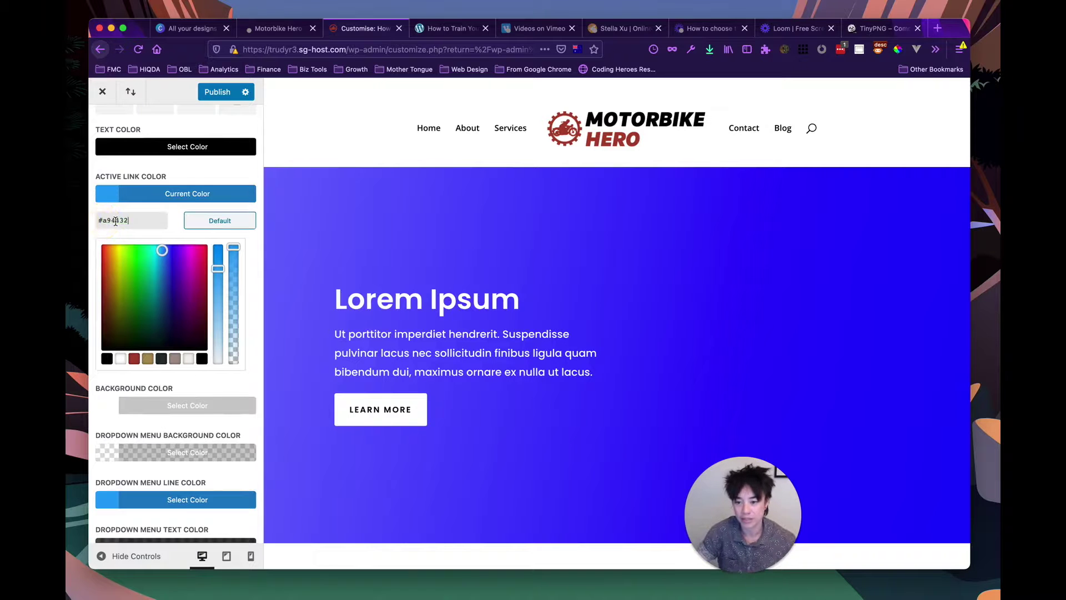
Set the dropdown menu line colour to the brand red #a94432.
{"action": "scroll", "coordinate": [170, 311], "scroll_direction": "down", "scroll_amount": 3}
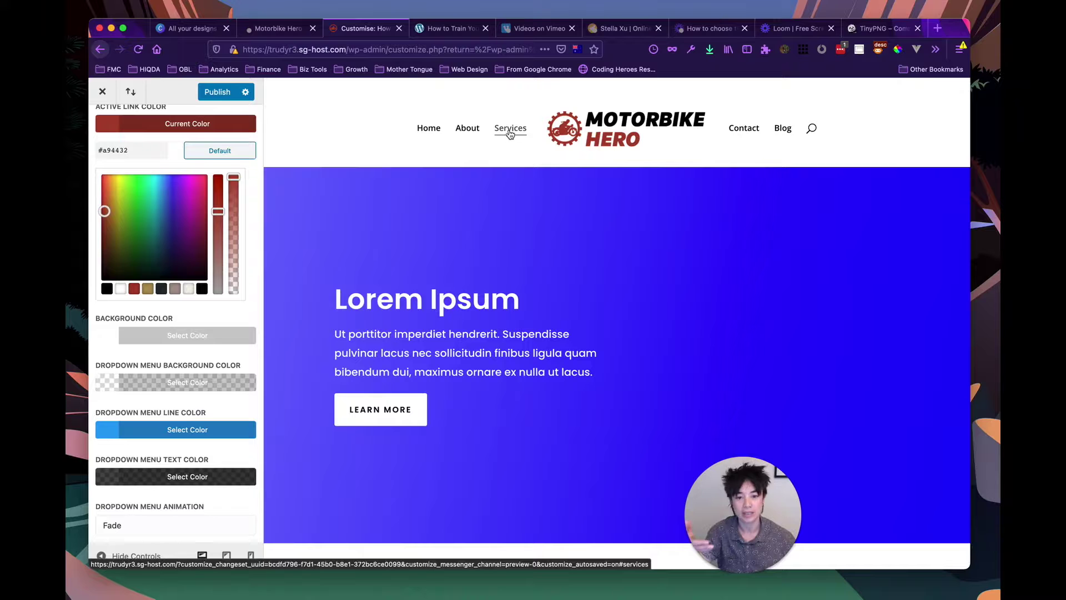
{"action": "left_click", "coordinate": [162, 433]}
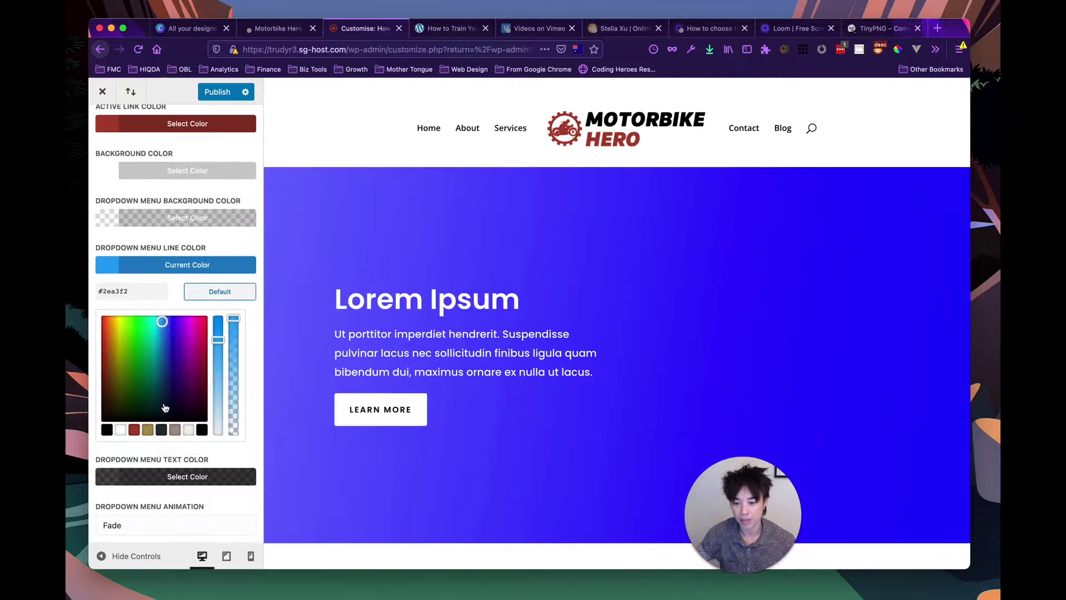
{"action": "left_click", "coordinate": [134, 431]}
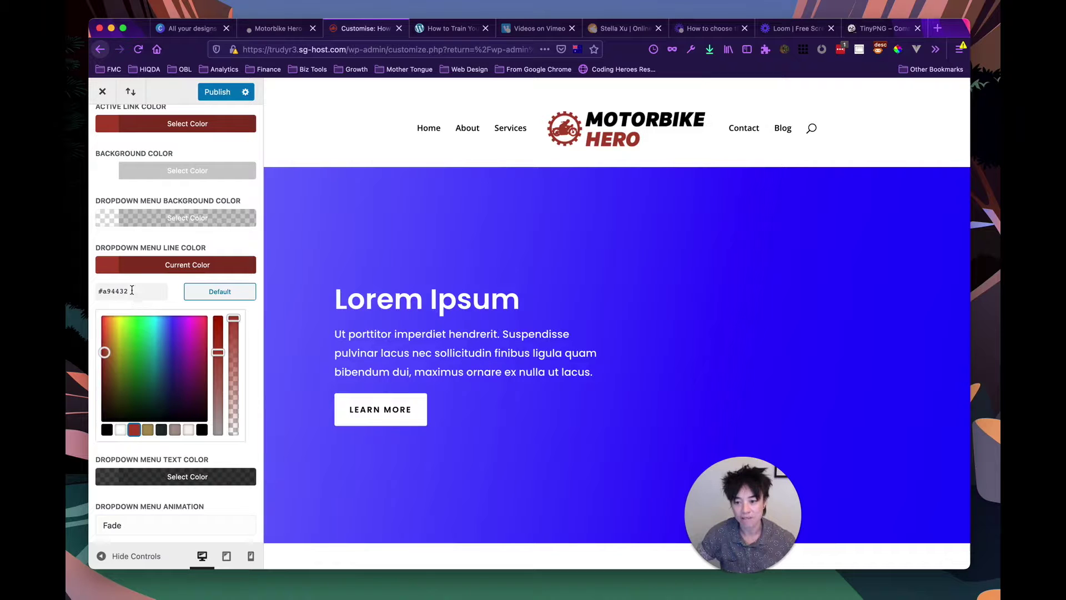
{"action": "left_click_drag", "start_coordinate": [136, 287], "coordinate": [105, 290]}
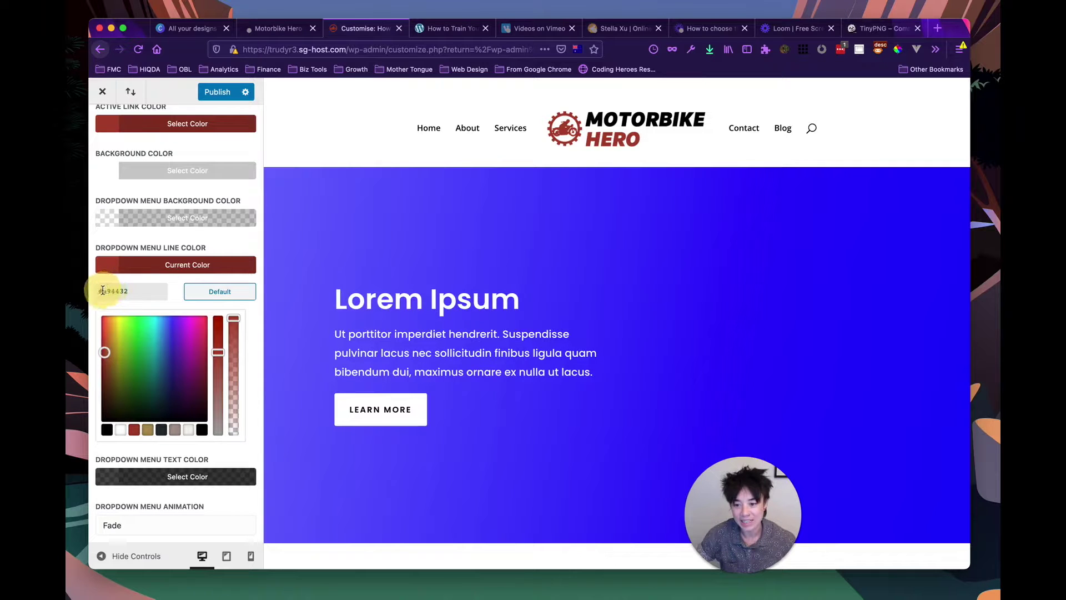
{"action": "left_click", "coordinate": [149, 282]}
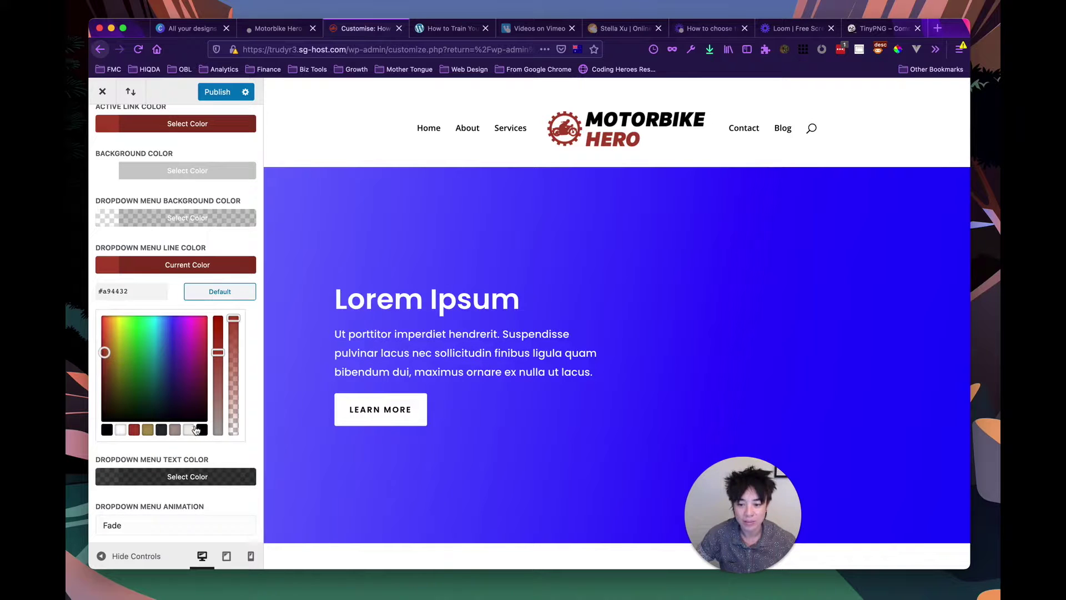
Try the dark #242e2f swatch as the dropdown menu line colour and return it to the brand red #a94432.
{"action": "left_click", "coordinate": [145, 432]}
{"action": "left_click", "coordinate": [161, 430]}
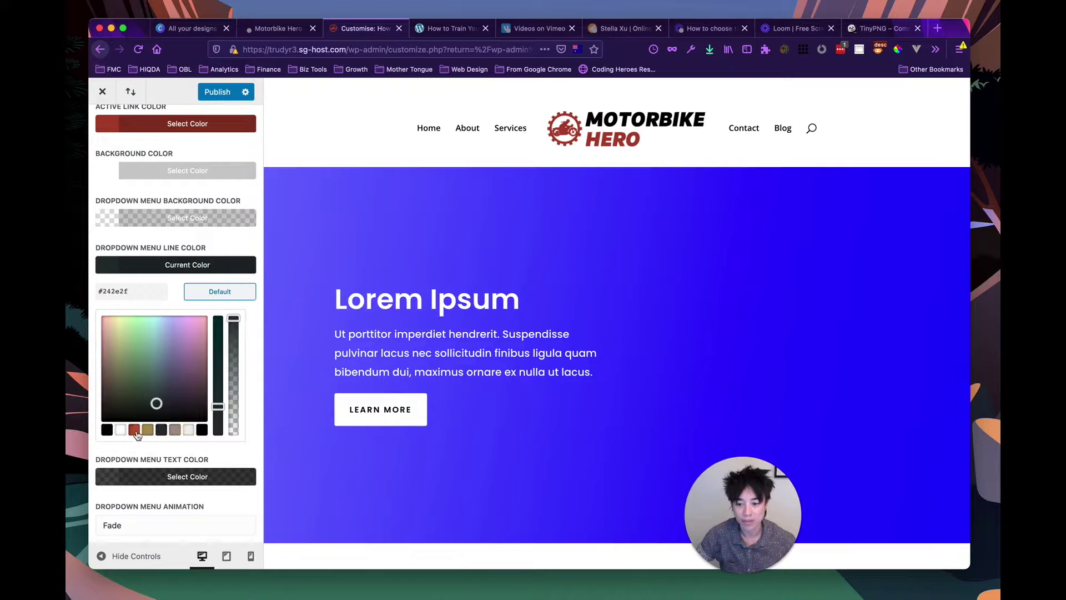
{"action": "left_click", "coordinate": [134, 431]}
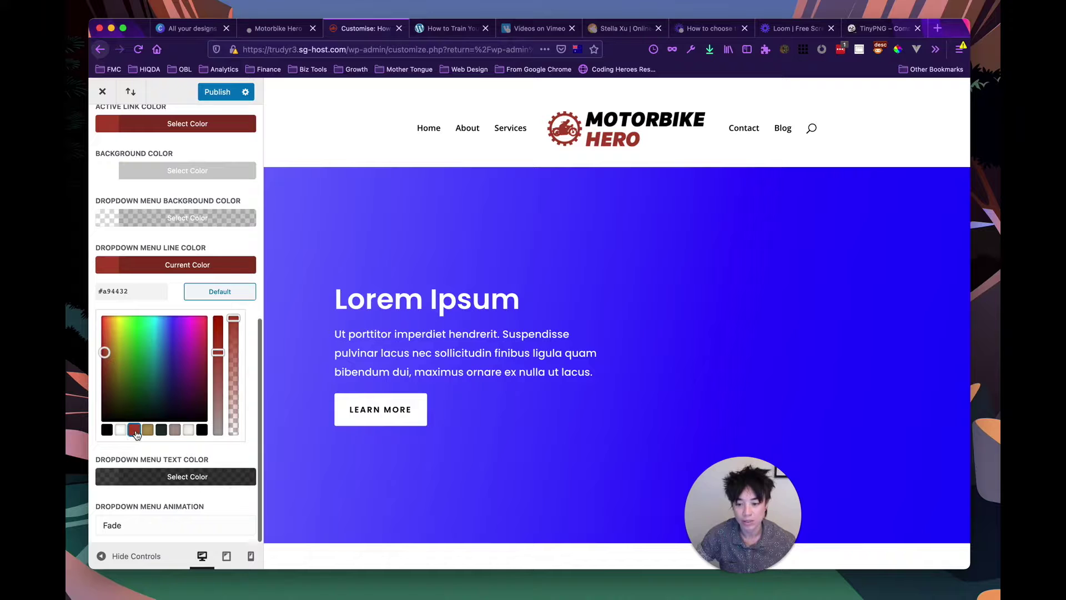
Set the dropdown menu text colour to fully opaque black, #000000.
{"action": "left_click", "coordinate": [176, 478]}
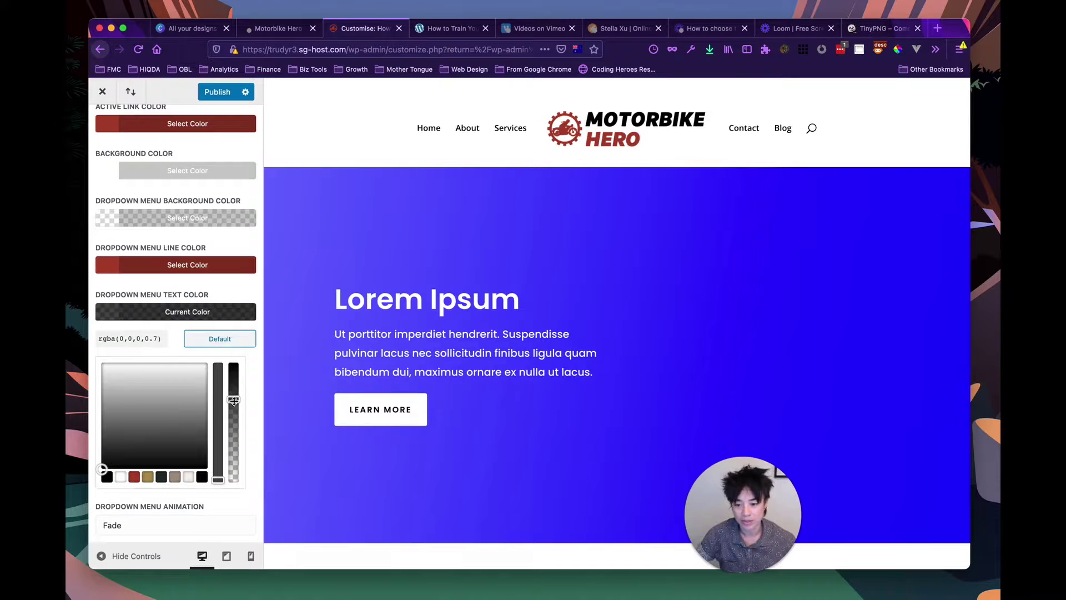
{"action": "left_click_drag", "start_coordinate": [233, 400], "coordinate": [234, 363]}
{"action": "left_click", "coordinate": [109, 477]}
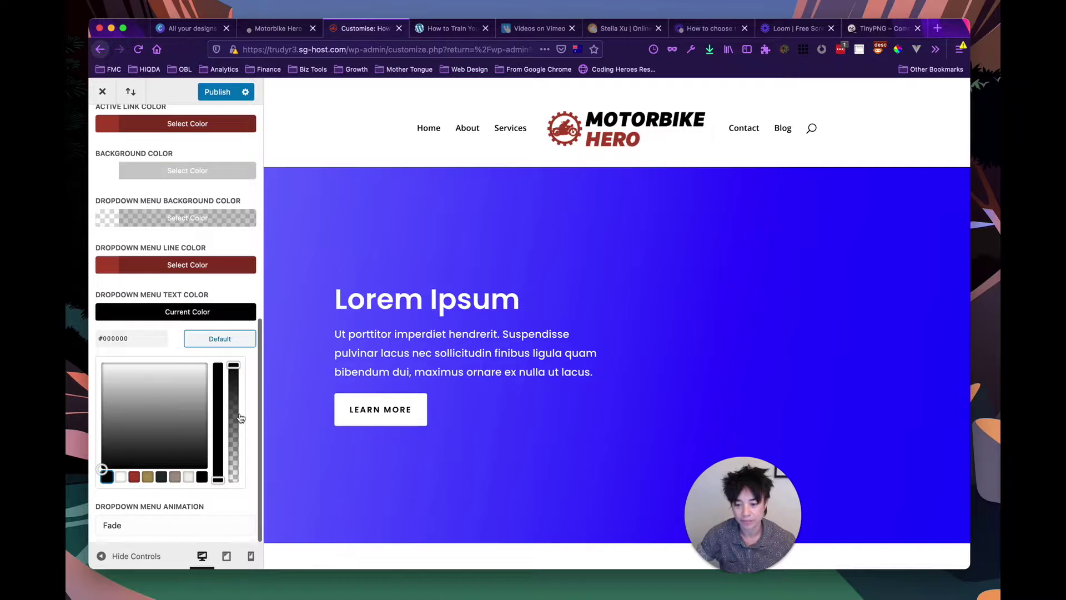
Try the Hide Logo Image option of the primary menu bar and switch it back off.
{"action": "scroll", "coordinate": [240, 418], "scroll_direction": "up", "scroll_amount": 10}
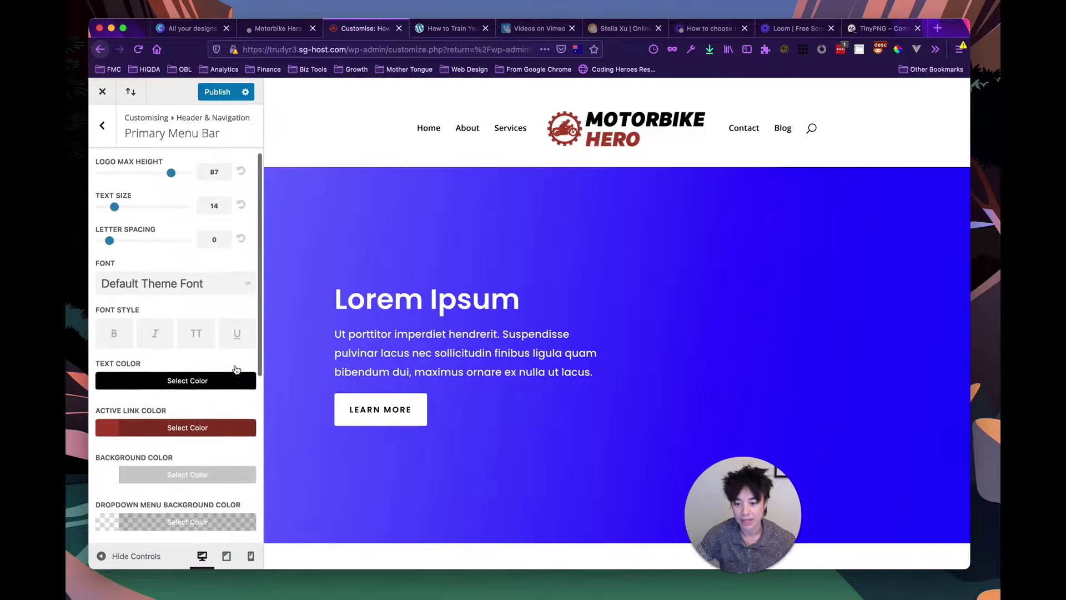
{"action": "scroll", "coordinate": [236, 370], "scroll_direction": "up", "scroll_amount": 3}
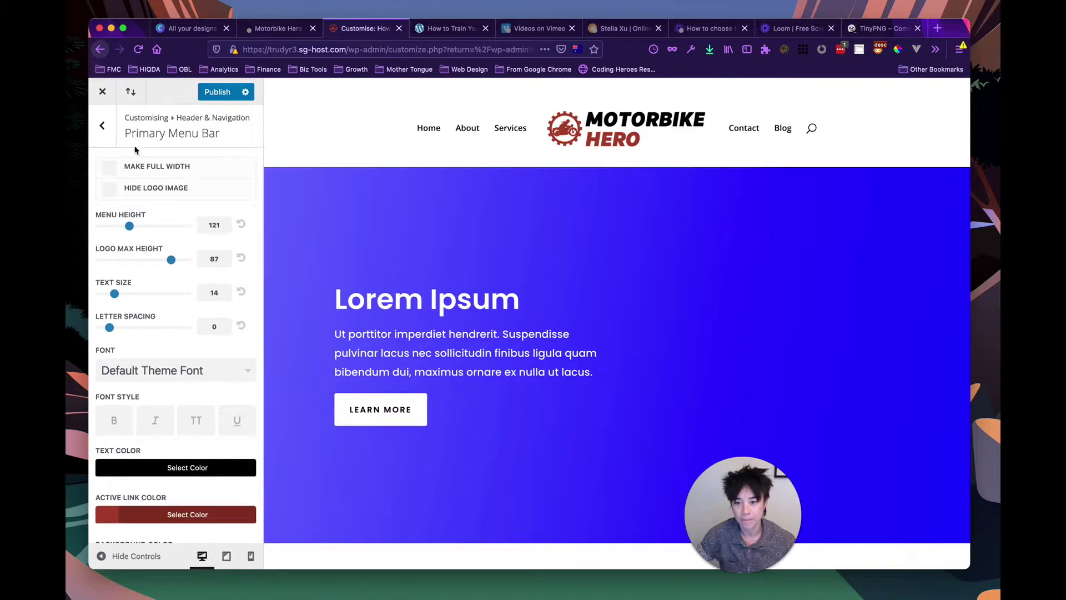
{"action": "left_click", "coordinate": [109, 188]}
{"action": "left_click", "coordinate": [109, 188]}
Open the Fixed Navigation Settings and set the secondary menu background colour to the brand red #a94432.
{"action": "left_click", "coordinate": [103, 127]}
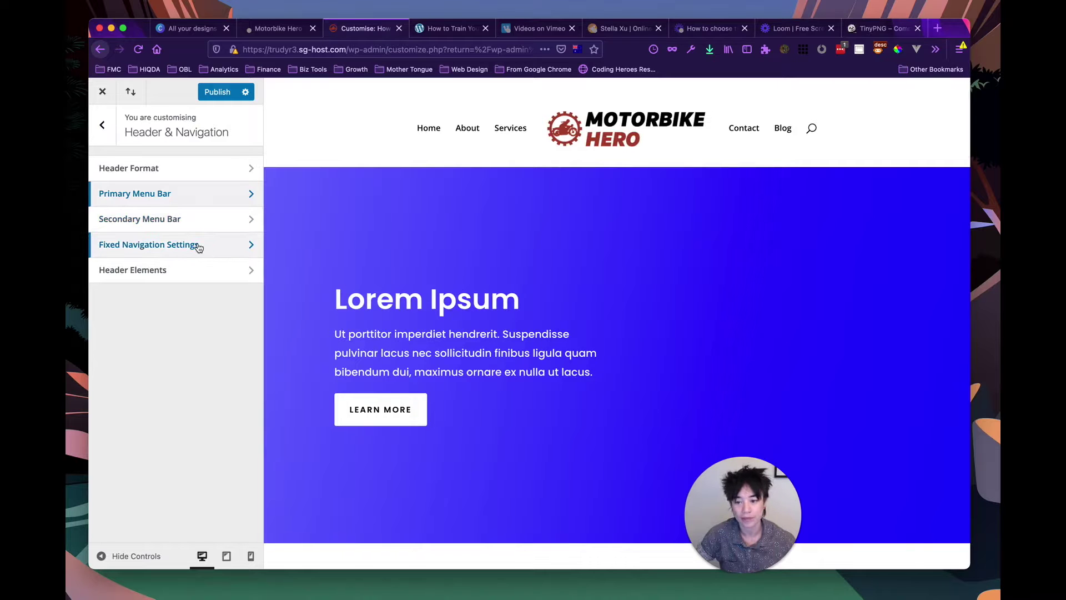
{"action": "left_click", "coordinate": [217, 250]}
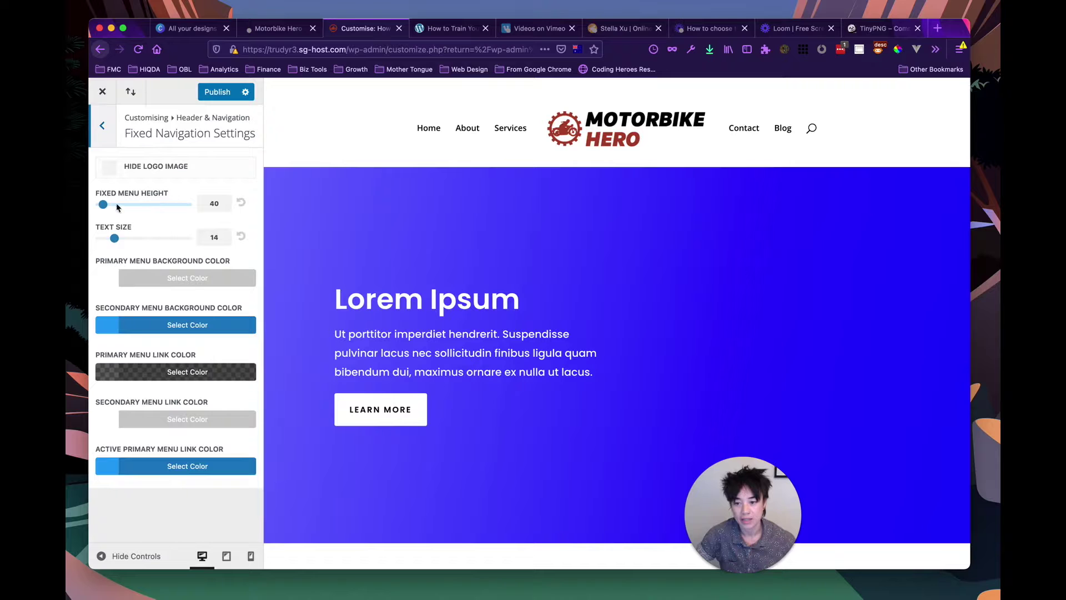
{"action": "left_click", "coordinate": [161, 326]}
{"action": "scroll", "coordinate": [156, 414], "scroll_direction": "down", "scroll_amount": 1}
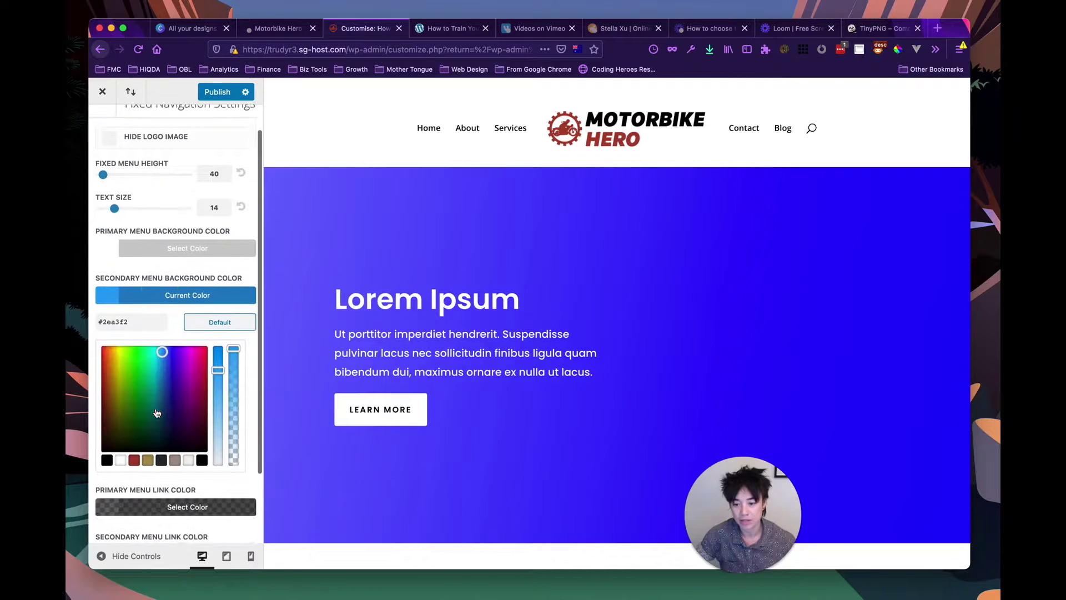
{"action": "left_click", "coordinate": [134, 457]}
Set the fixed navigation's active primary menu link colour to the brand red #a94432.
{"action": "scroll", "coordinate": [153, 359], "scroll_direction": "down", "scroll_amount": 3}
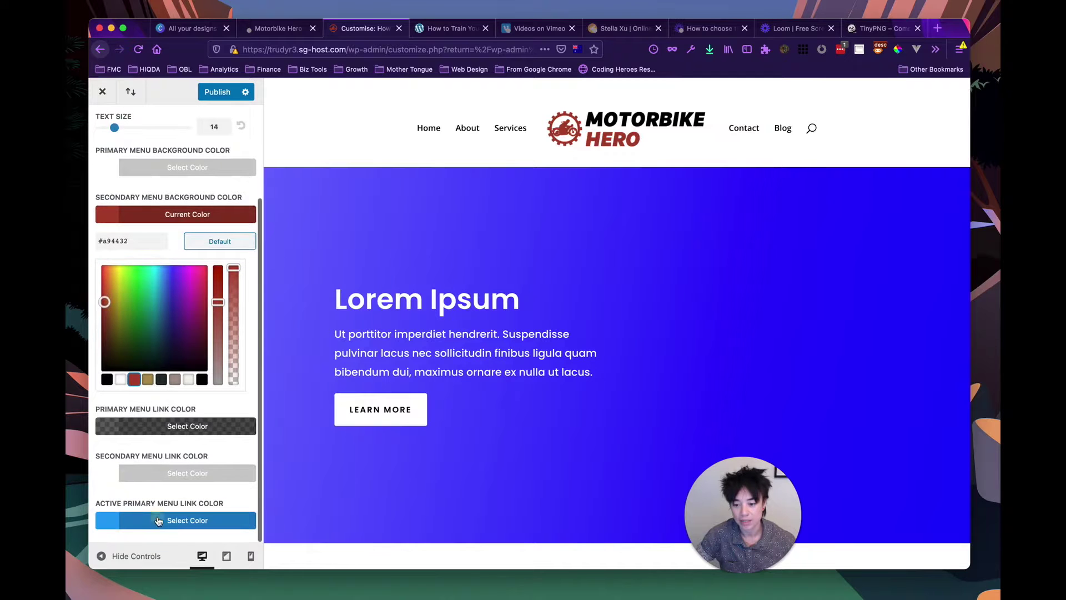
{"action": "left_click", "coordinate": [159, 520]}
{"action": "left_click", "coordinate": [135, 521]}
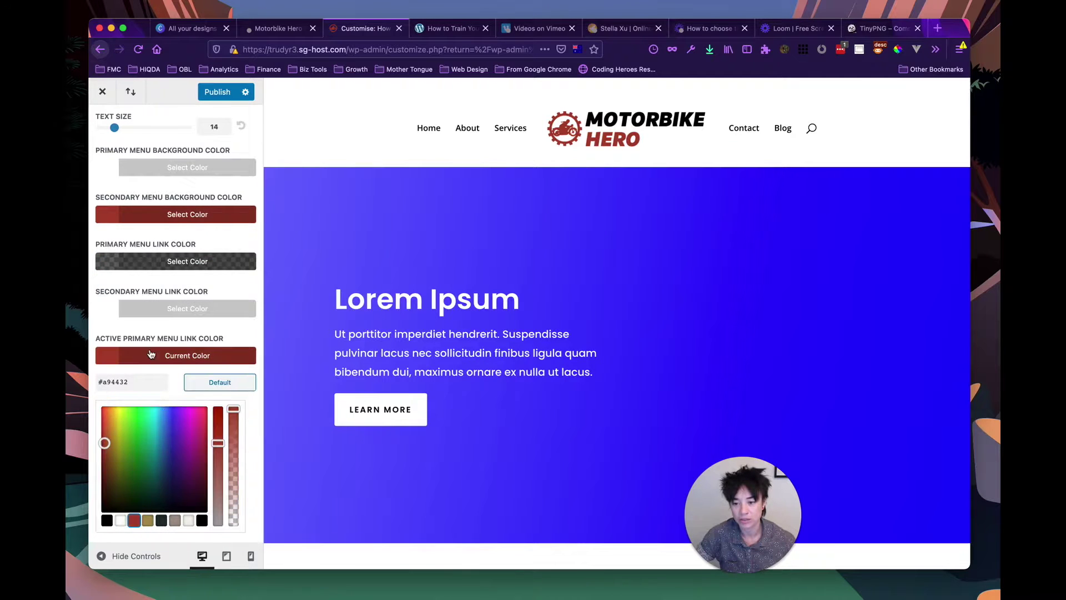
Set the fixed navigation's primary menu link colour to fully opaque black, #000000, and return to Header & Navigation.
{"action": "scroll", "coordinate": [151, 354], "scroll_direction": "up", "scroll_amount": 4}
{"action": "left_click", "coordinate": [163, 380]}
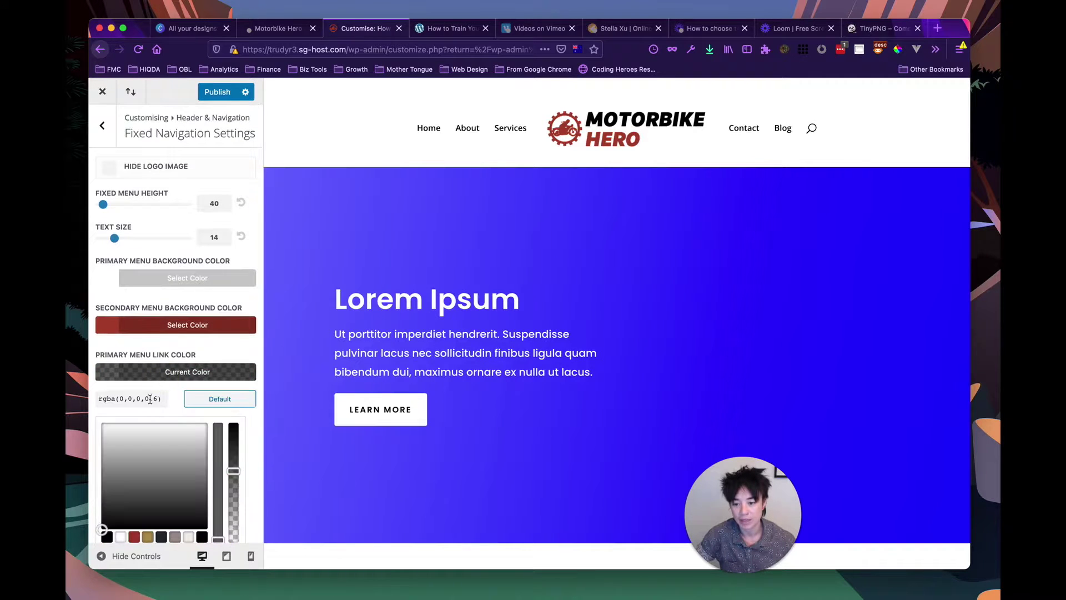
{"action": "scroll", "coordinate": [166, 388], "scroll_direction": "down", "scroll_amount": 2}
{"action": "left_click_drag", "start_coordinate": [236, 413], "coordinate": [233, 367]}
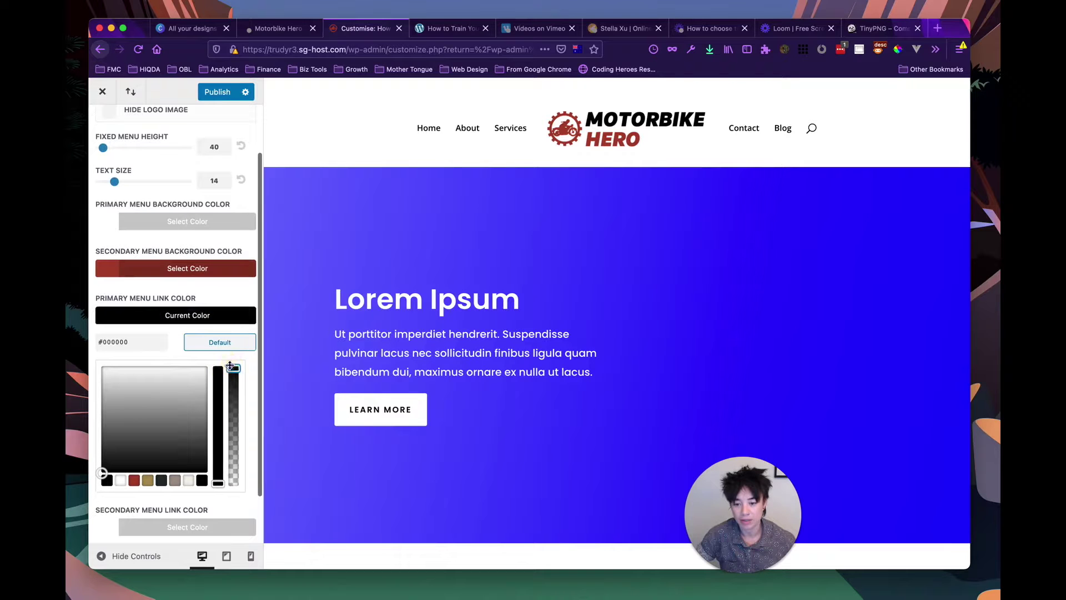
{"action": "scroll", "coordinate": [157, 365], "scroll_direction": "up", "scroll_amount": 2}
{"action": "left_click", "coordinate": [103, 126]}
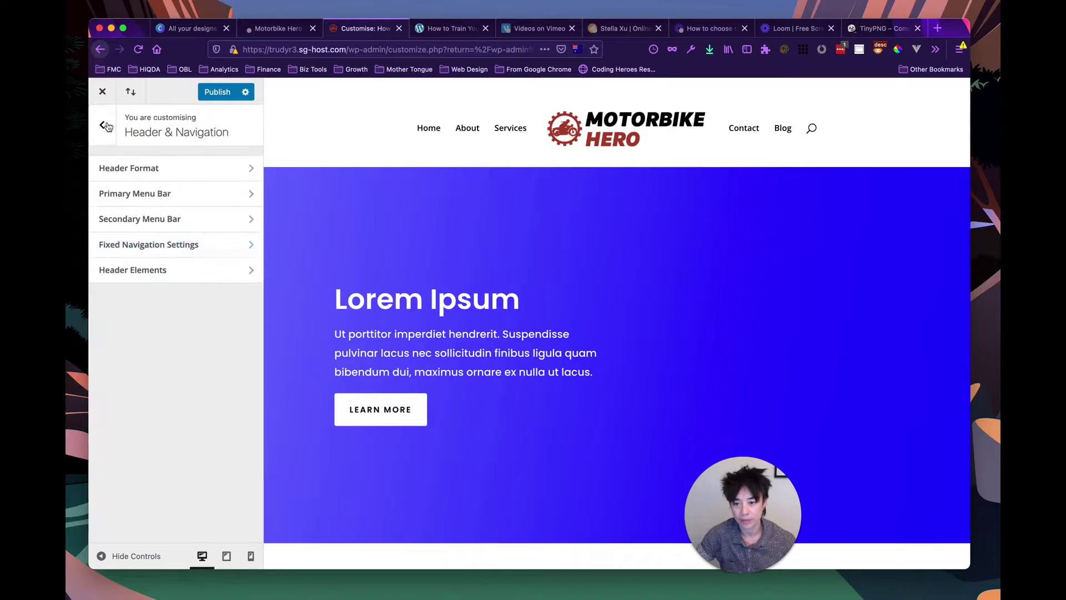
Open Header Elements, try hiding the search icon and showing the social icons, and restore both options.
{"action": "left_click", "coordinate": [172, 269]}
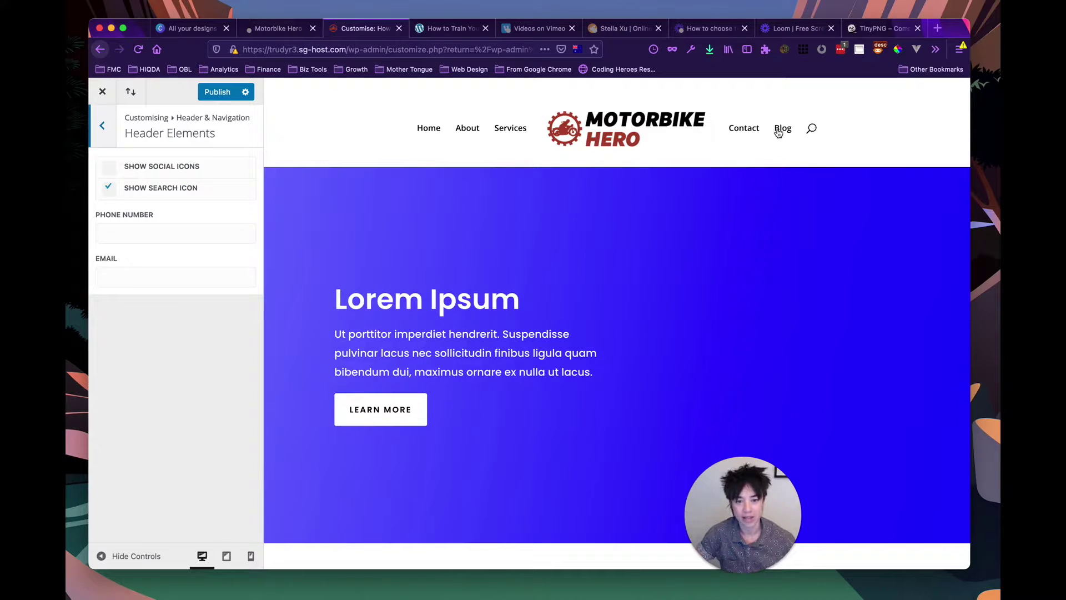
{"action": "left_click", "coordinate": [112, 190]}
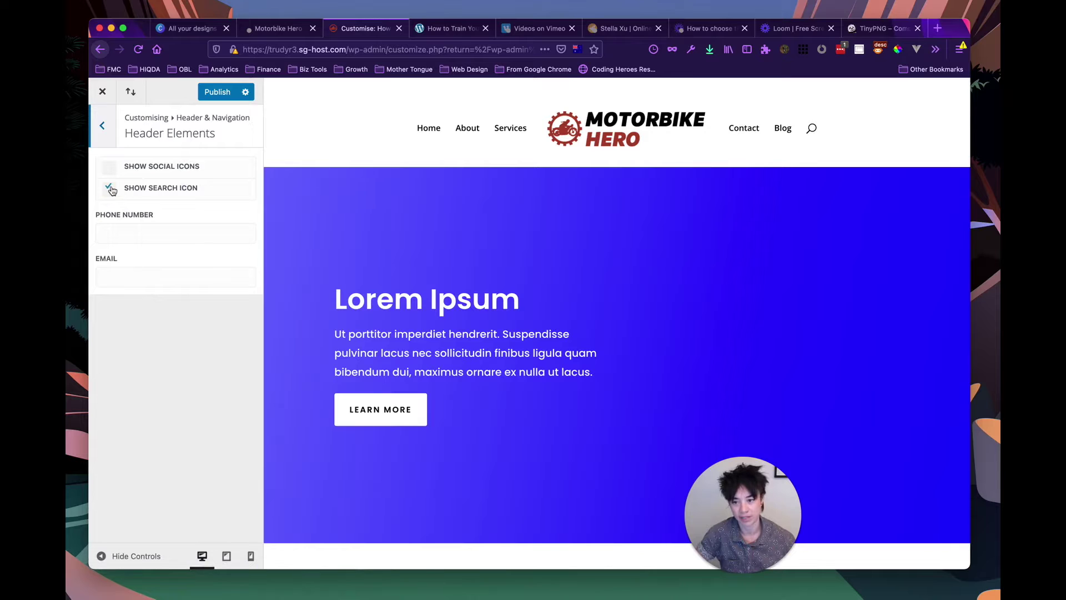
{"action": "left_click", "coordinate": [111, 171]}
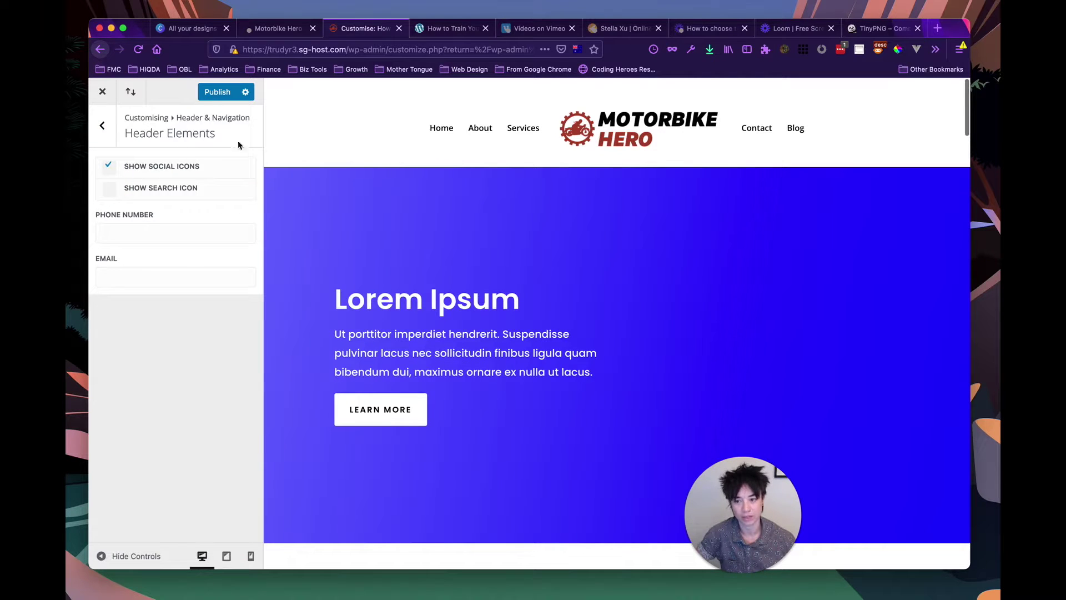
{"action": "left_click", "coordinate": [113, 171]}
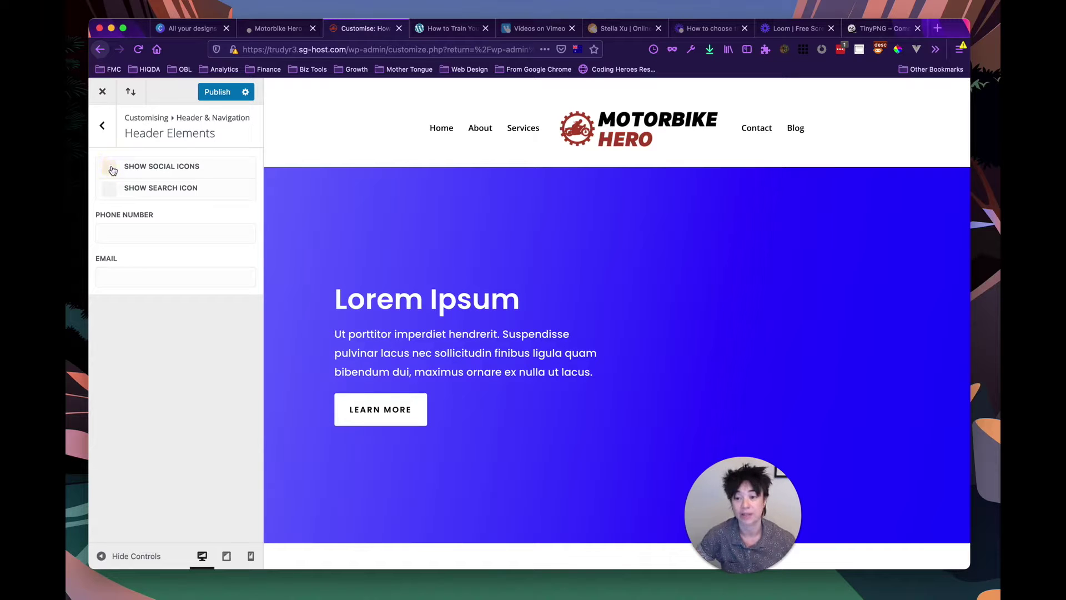
{"action": "left_click", "coordinate": [110, 191]}
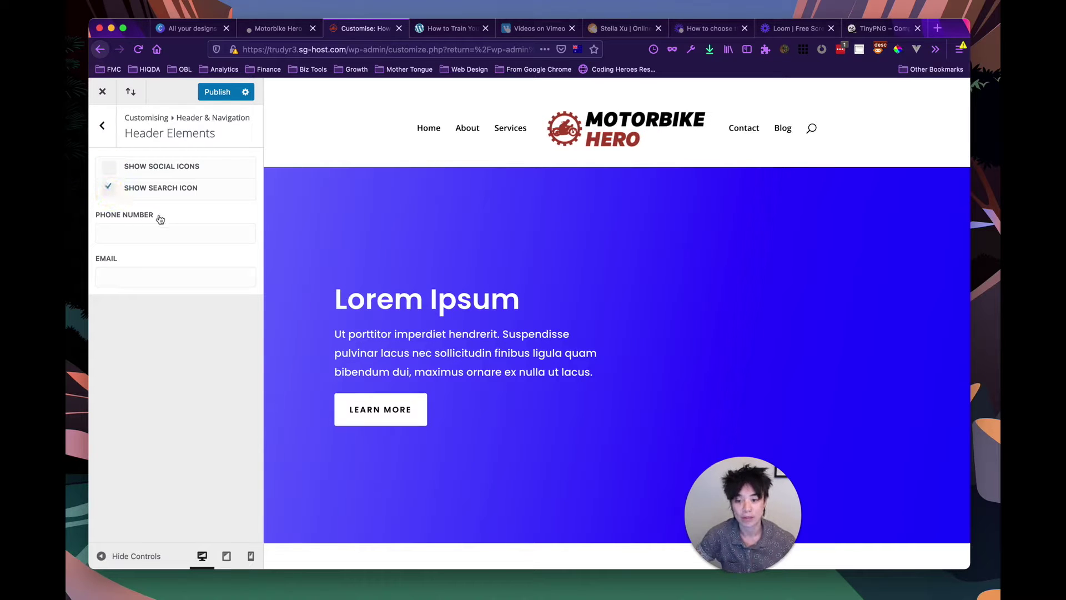
Try a placeholder phone number in the header elements and clear the field again.
{"action": "left_click", "coordinate": [146, 234]}
{"action": "type", "text": "02834u92387"}
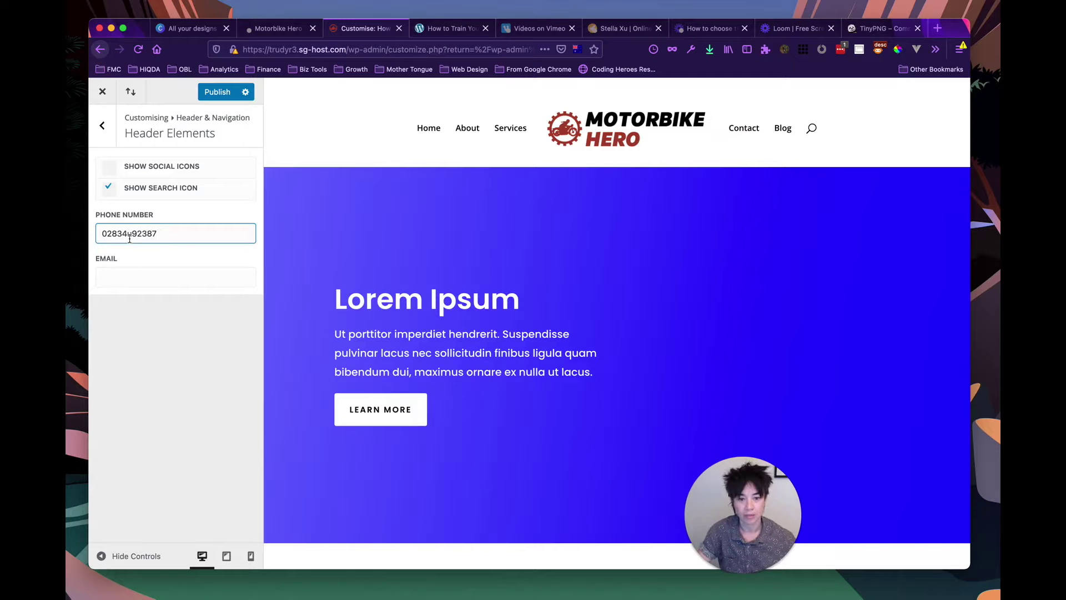
{"action": "left_click", "coordinate": [153, 283]}
{"action": "left_click_drag", "start_coordinate": [157, 234], "coordinate": [102, 233]}
{"action": "key", "text": "BackSpace"}
{"action": "left_click", "coordinate": [150, 333]}
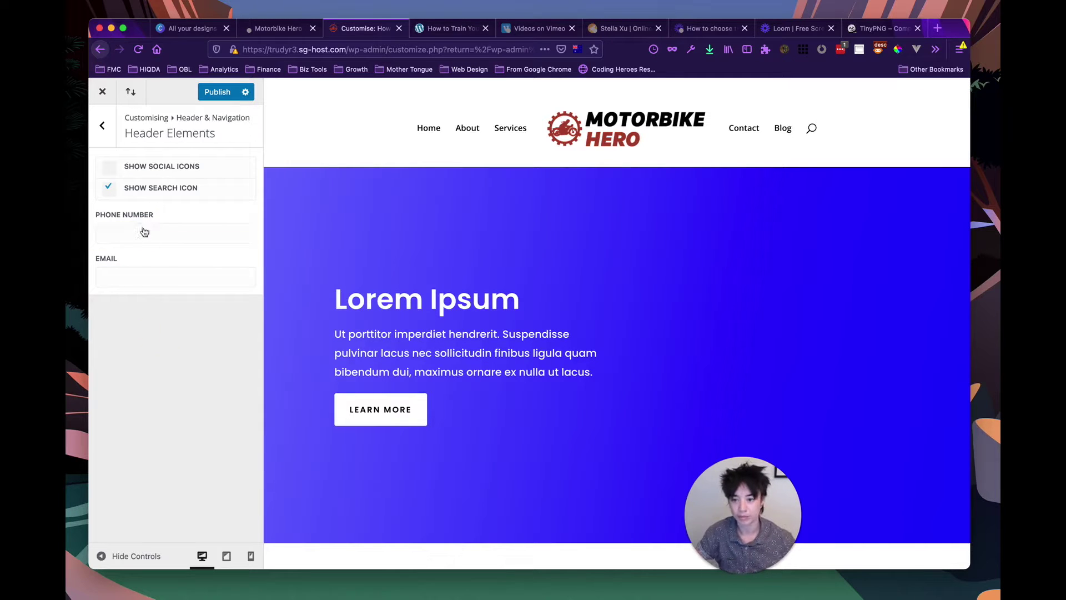
Review the Footer, Buttons Style, Mobile Styles and Color Schemes sections of the theme customiser.
{"action": "left_click", "coordinate": [109, 133]}
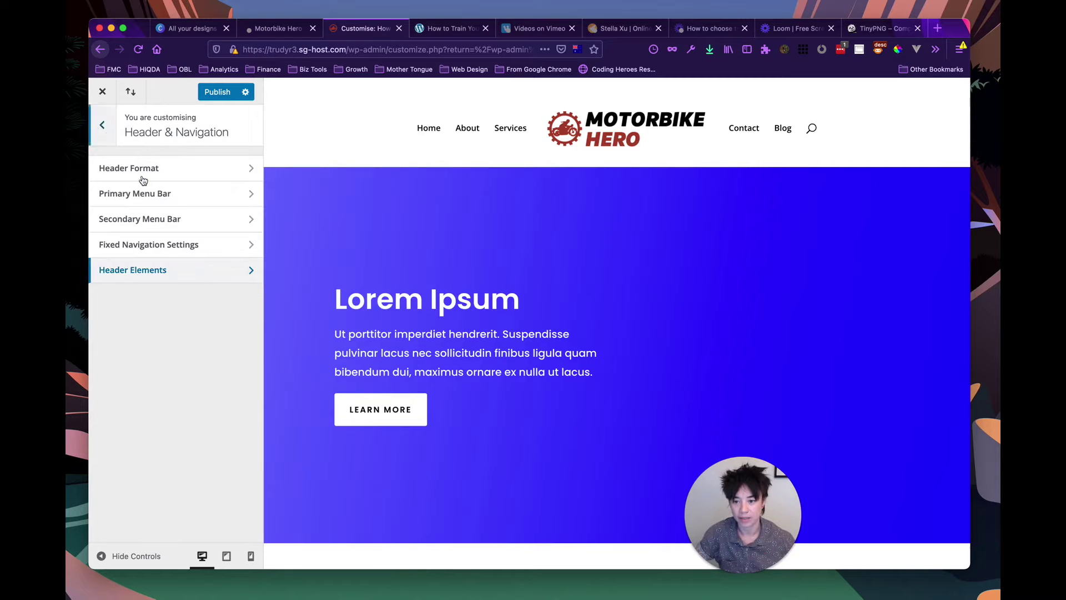
{"action": "left_click", "coordinate": [111, 130]}
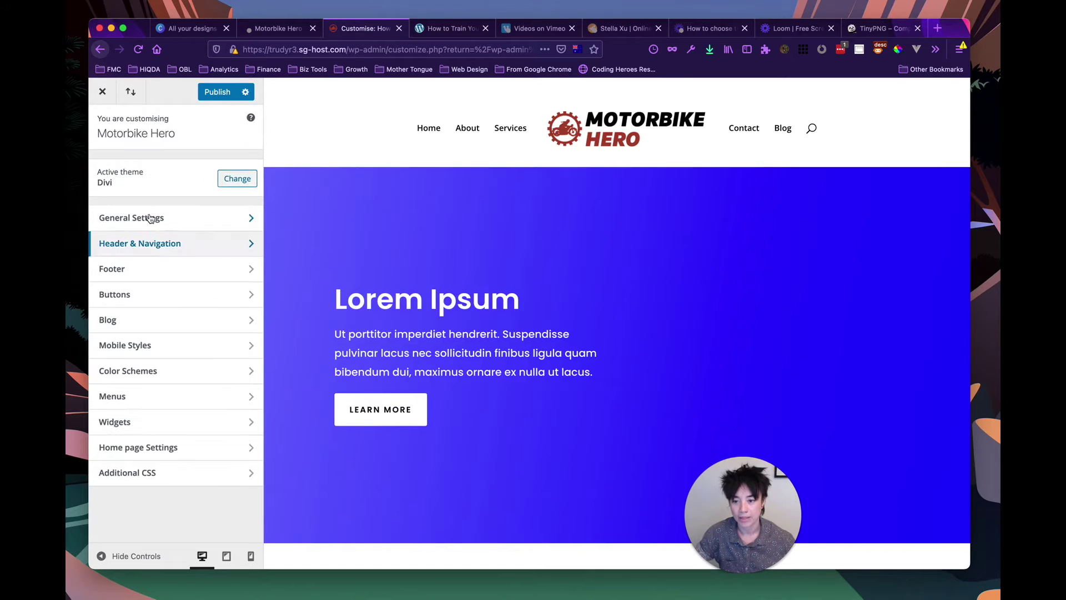
{"action": "left_click", "coordinate": [149, 270]}
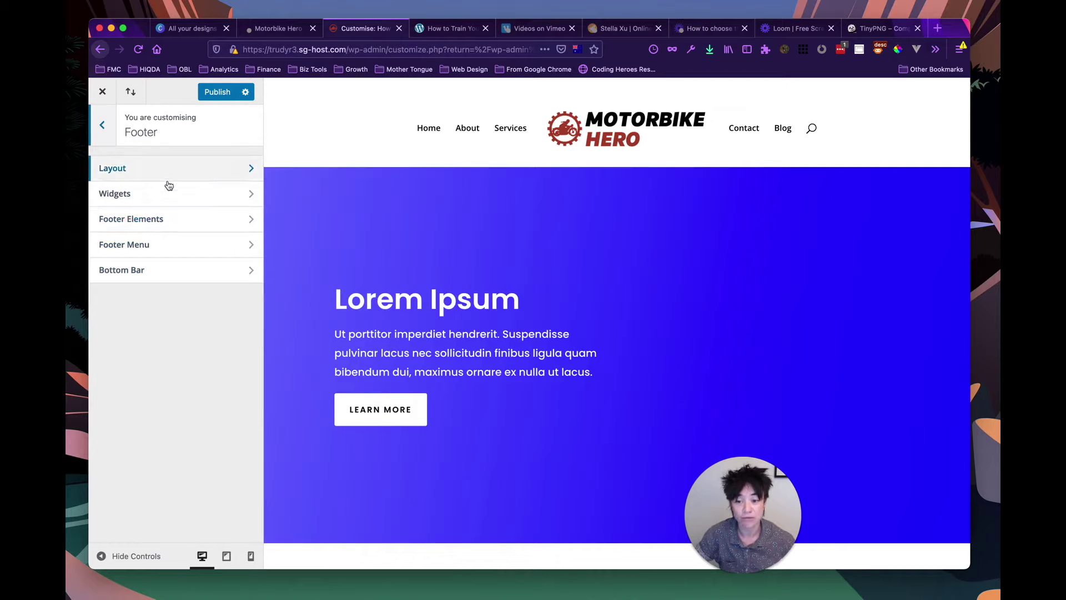
{"action": "left_click", "coordinate": [106, 125]}
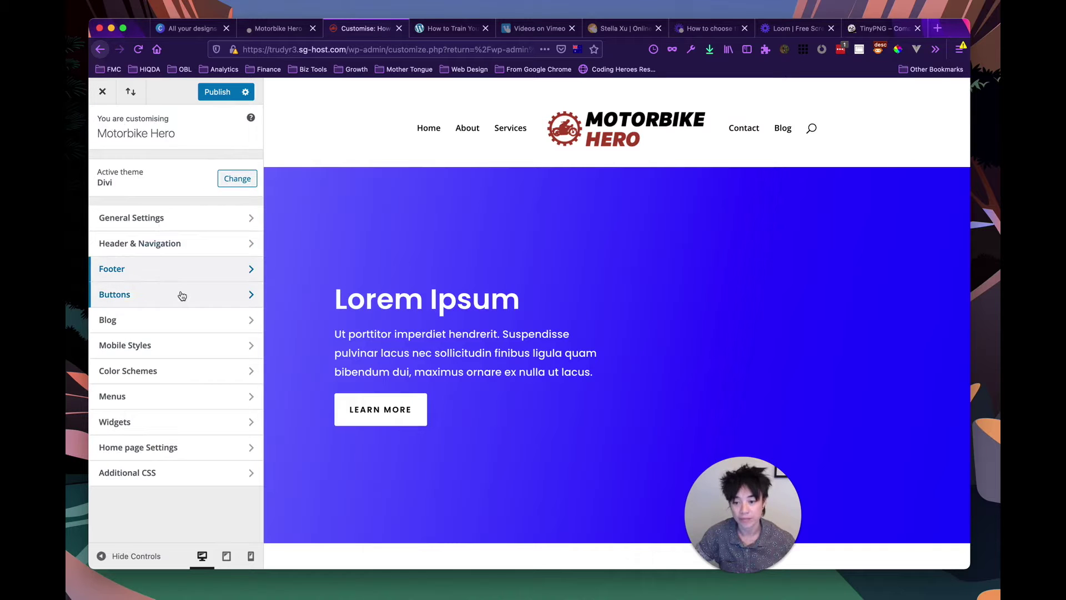
{"action": "left_click", "coordinate": [156, 301]}
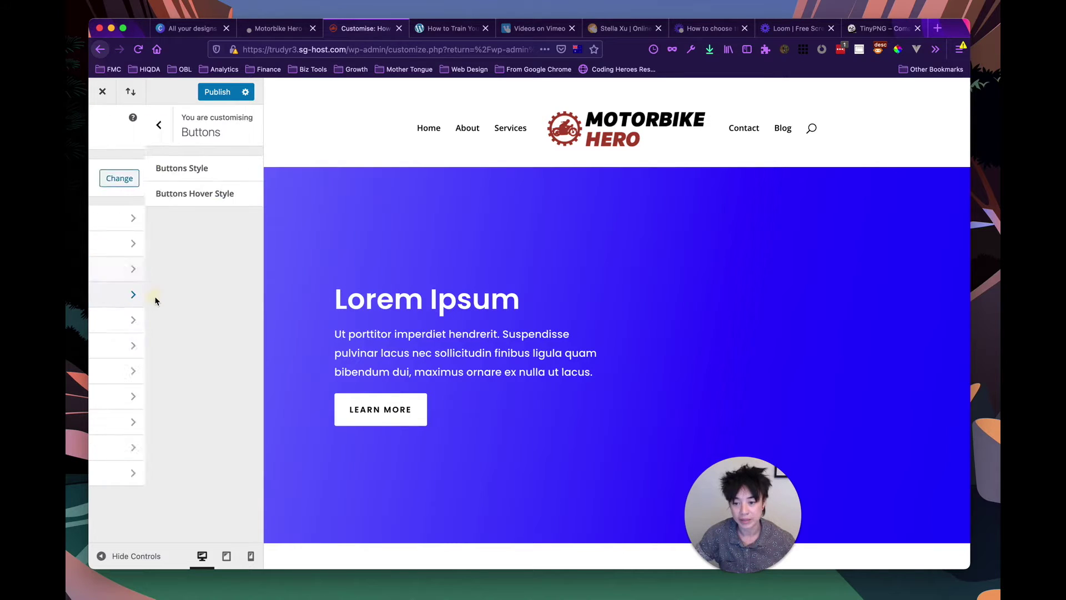
{"action": "left_click", "coordinate": [148, 168]}
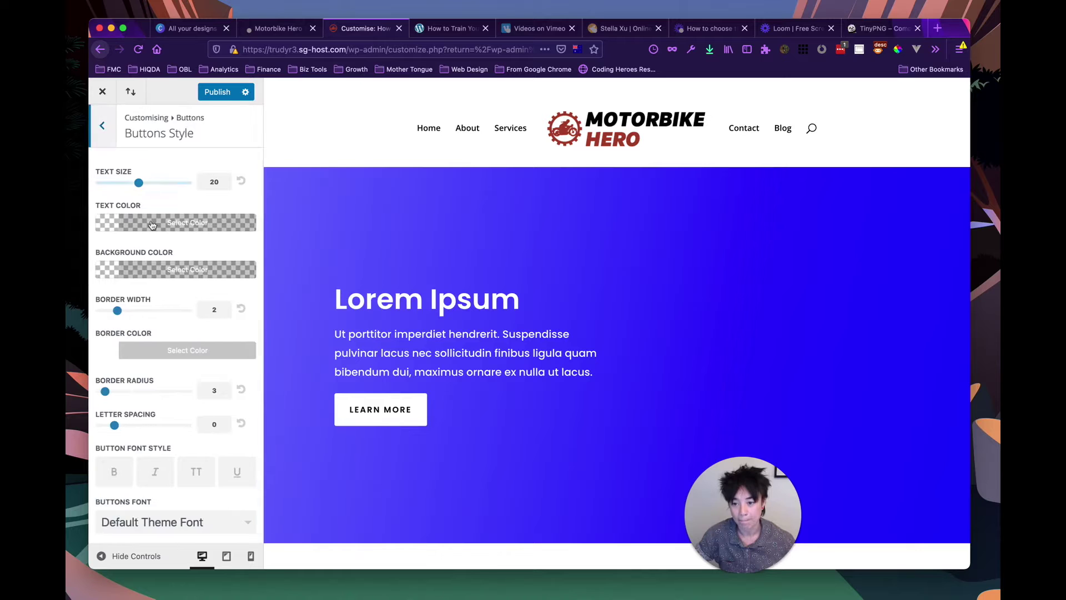
{"action": "scroll", "coordinate": [161, 266], "scroll_direction": "down", "scroll_amount": 5}
{"action": "scroll", "coordinate": [162, 269], "scroll_direction": "up", "scroll_amount": 5}
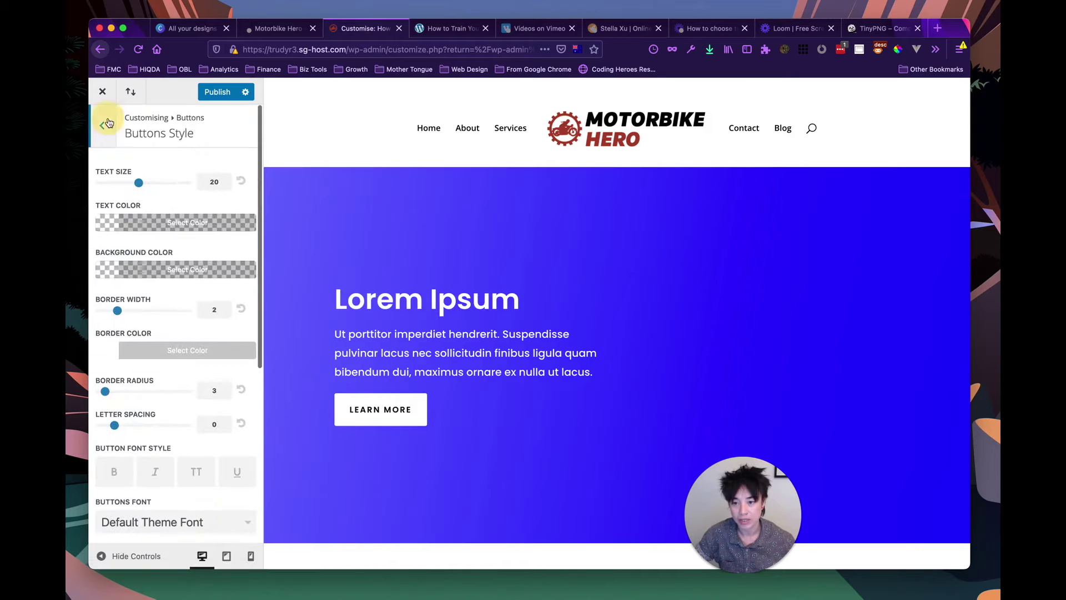
{"action": "left_click", "coordinate": [105, 125]}
{"action": "left_click", "coordinate": [106, 126]}
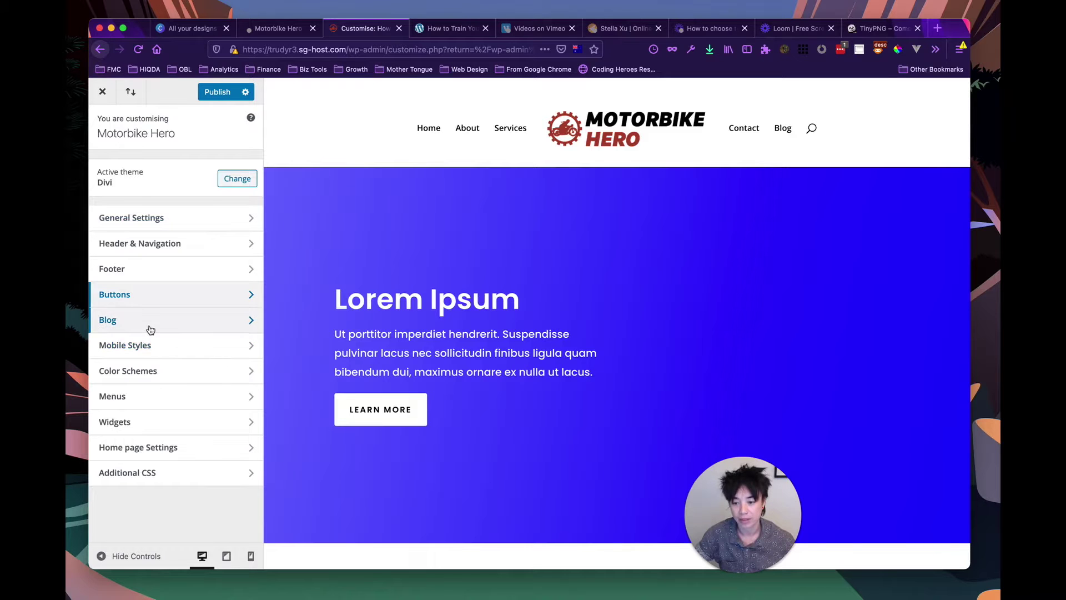
{"action": "left_click", "coordinate": [146, 352]}
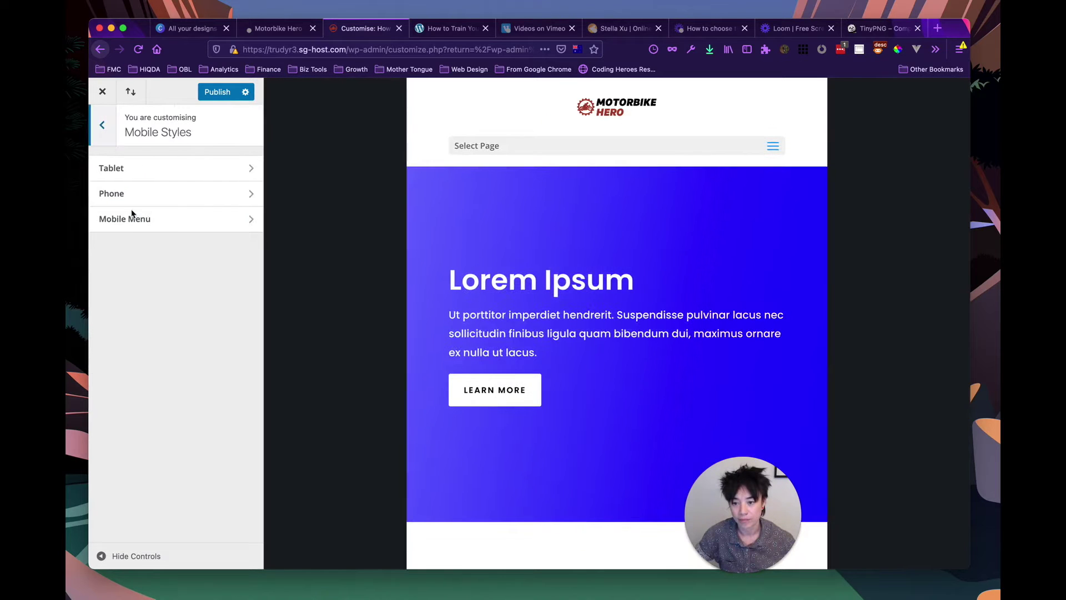
{"action": "left_click", "coordinate": [105, 123]}
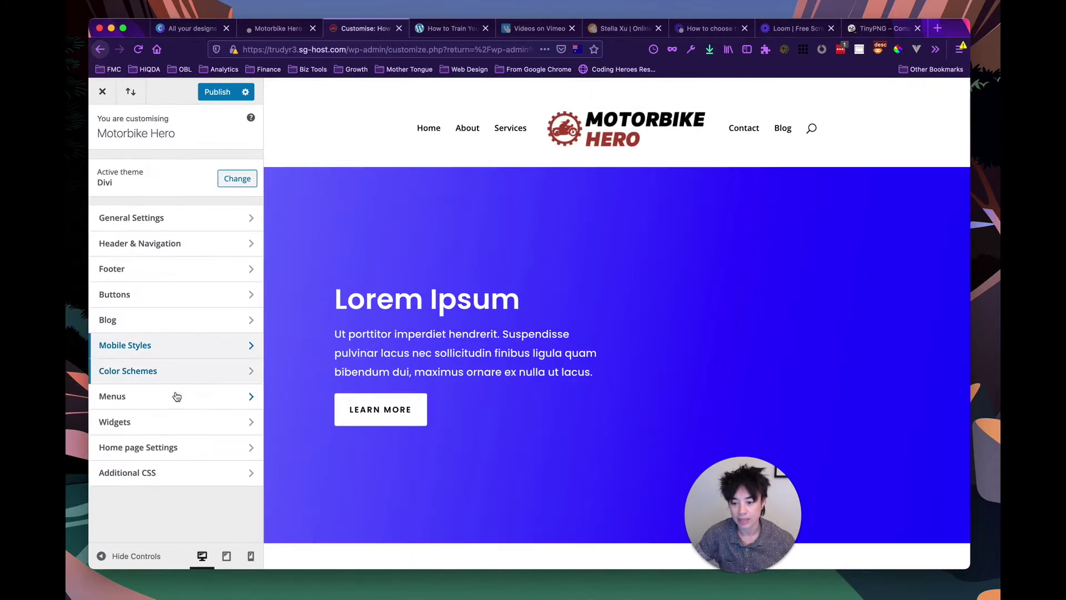
{"action": "left_click", "coordinate": [168, 376]}
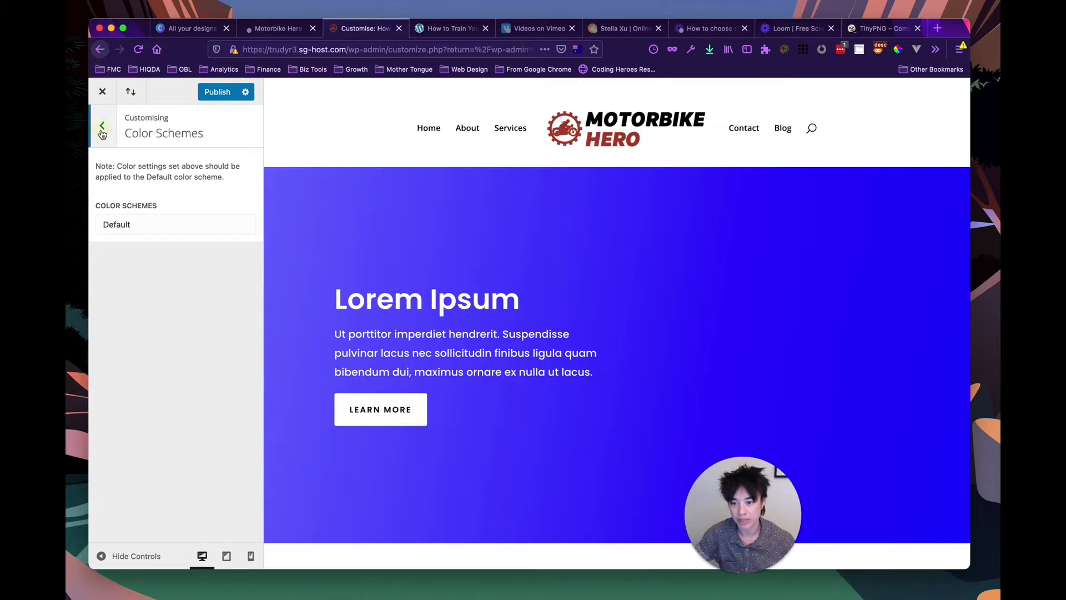
{"action": "left_click", "coordinate": [102, 129]}
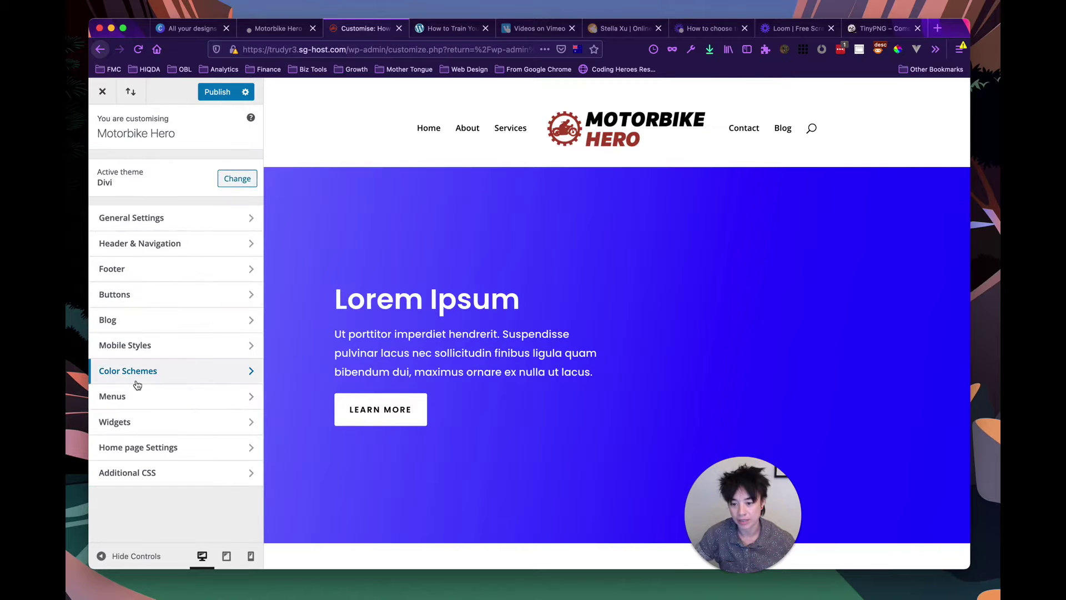
Review the Home page Settings, including the page choices for the posts page, and return to the customiser overview.
{"action": "left_click", "coordinate": [173, 447]}
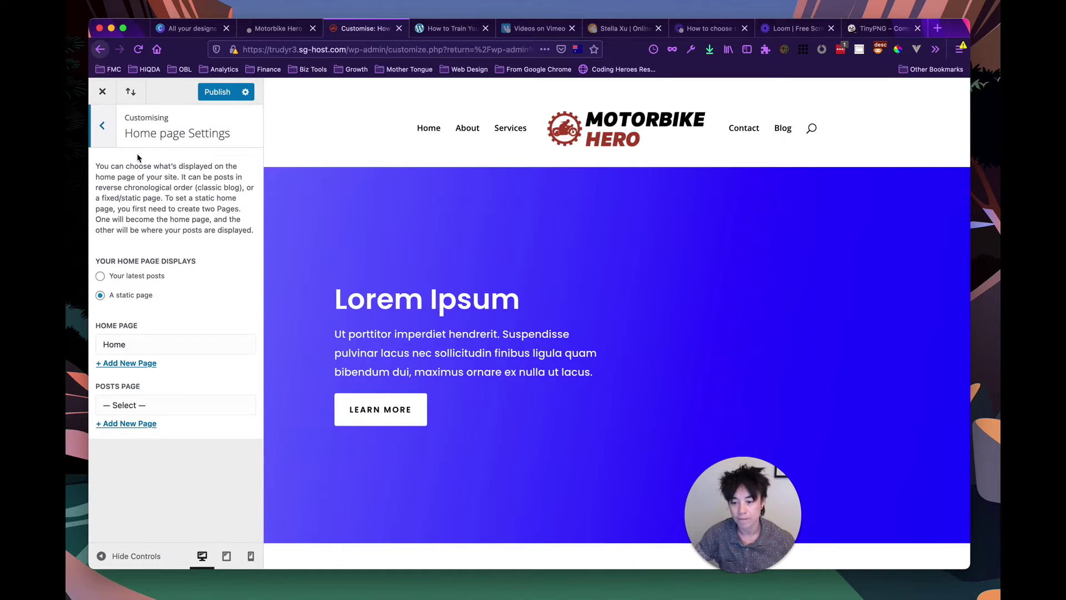
{"action": "left_click", "coordinate": [133, 405]}
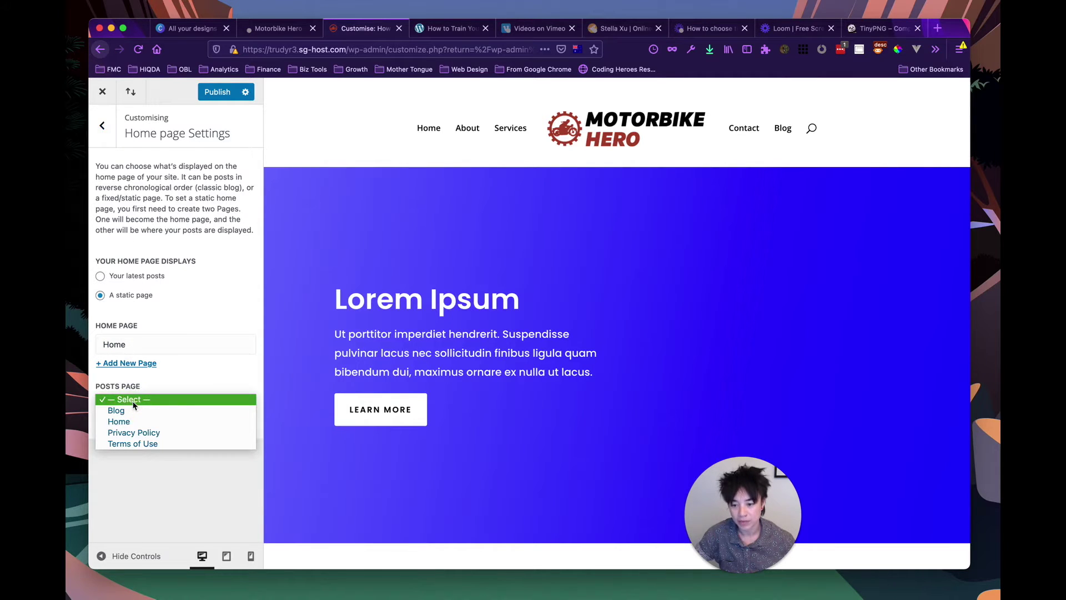
{"action": "left_click", "coordinate": [143, 396]}
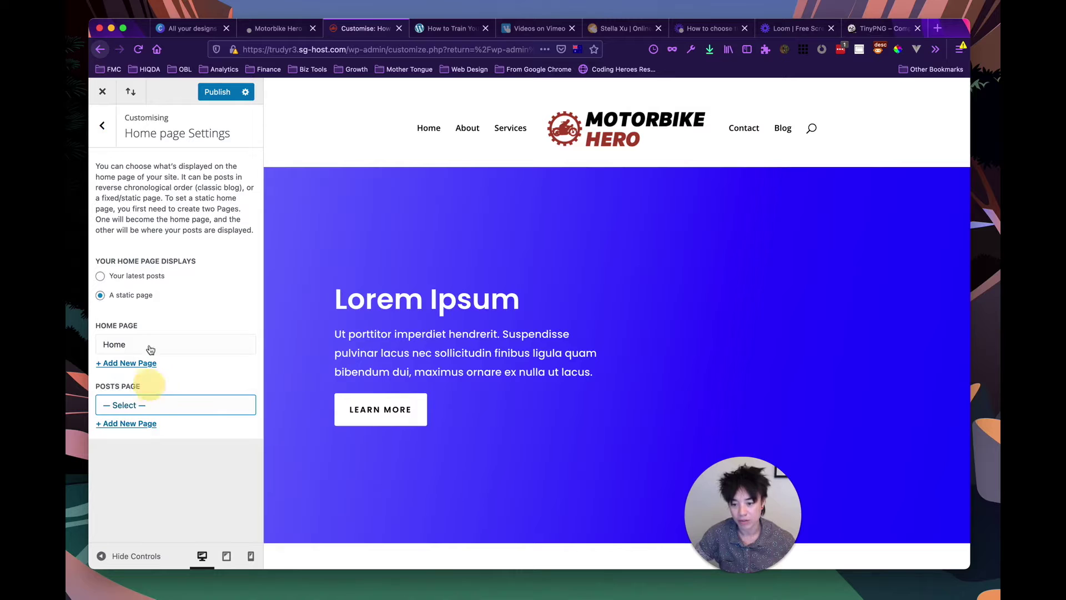
{"action": "left_click", "coordinate": [102, 125]}
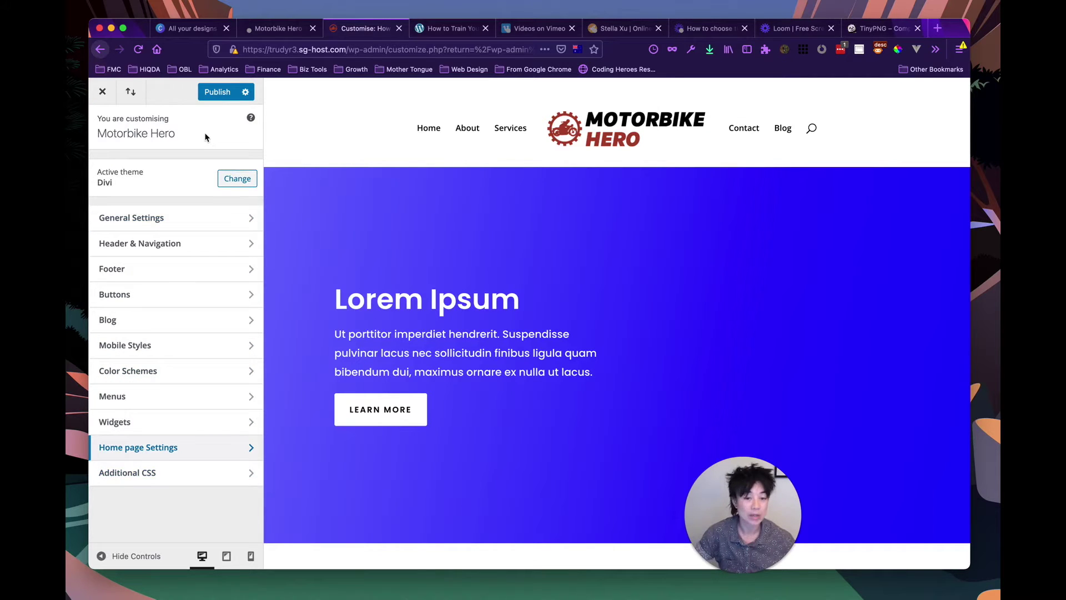
Publish the theme customiser changes and return to the Divi Theme Options.
{"action": "left_click", "coordinate": [217, 93]}
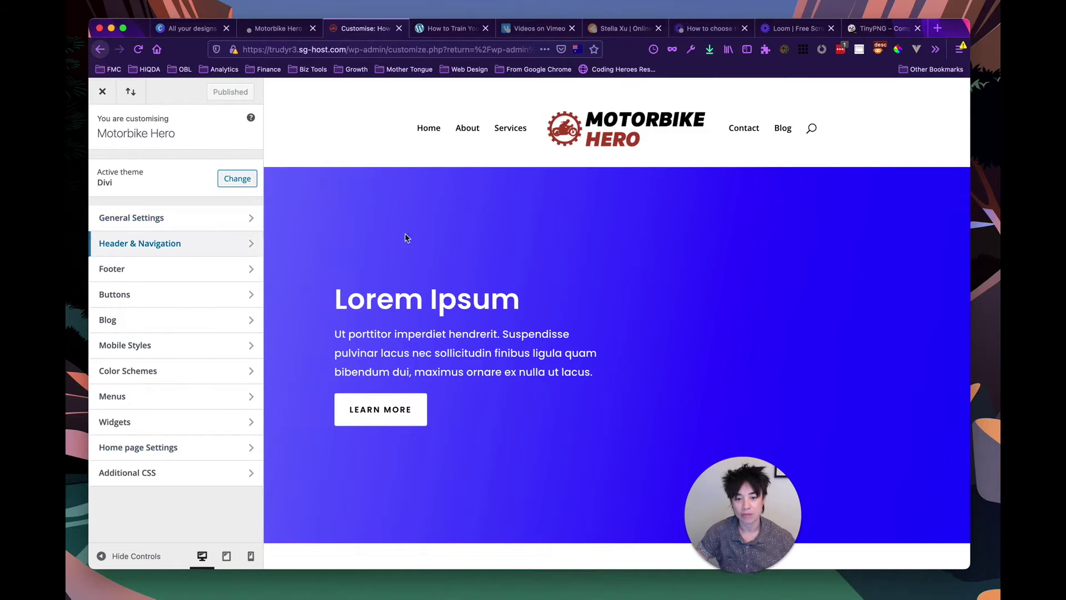
{"action": "scroll", "coordinate": [490, 267], "scroll_direction": "down", "scroll_amount": 10}
{"action": "scroll", "coordinate": [490, 267], "scroll_direction": "up", "scroll_amount": 10}
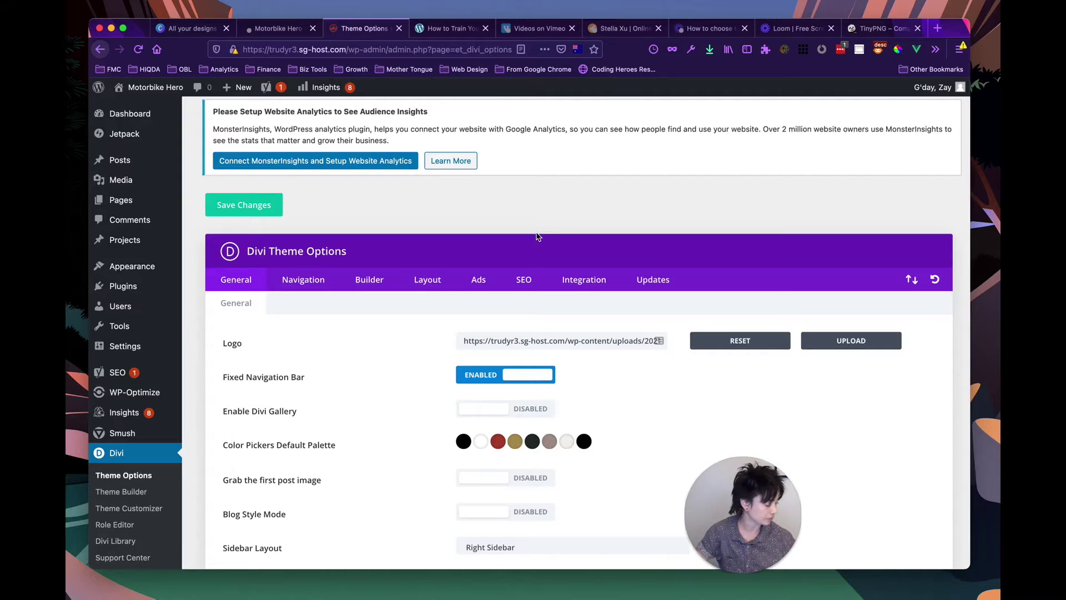
{"action": "scroll", "coordinate": [507, 209], "scroll_direction": "up", "scroll_amount": 1}
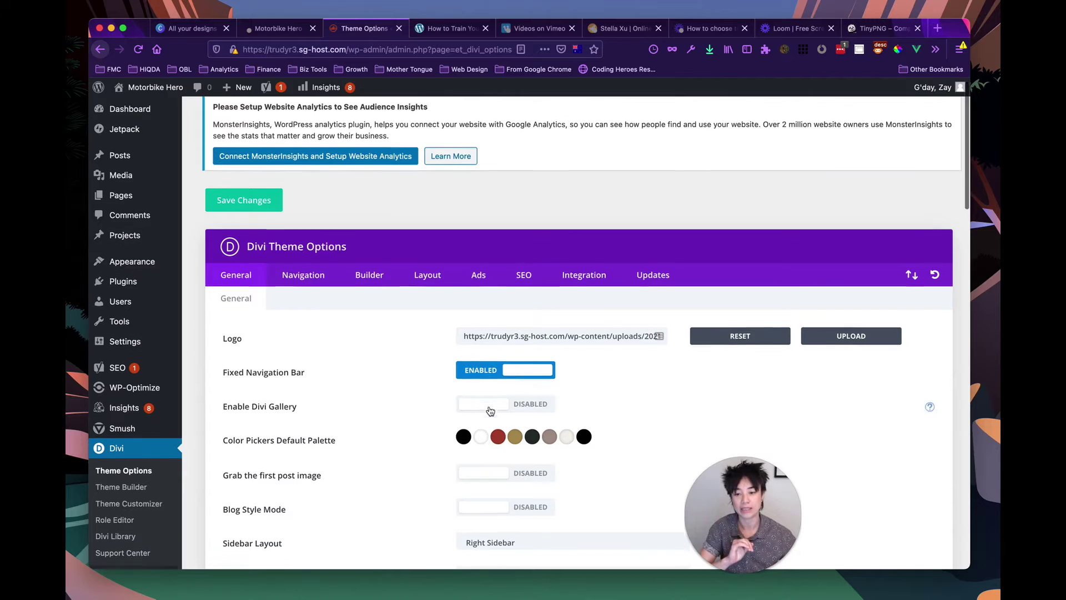
{"action": "scroll", "coordinate": [531, 402], "scroll_direction": "down", "scroll_amount": 2}
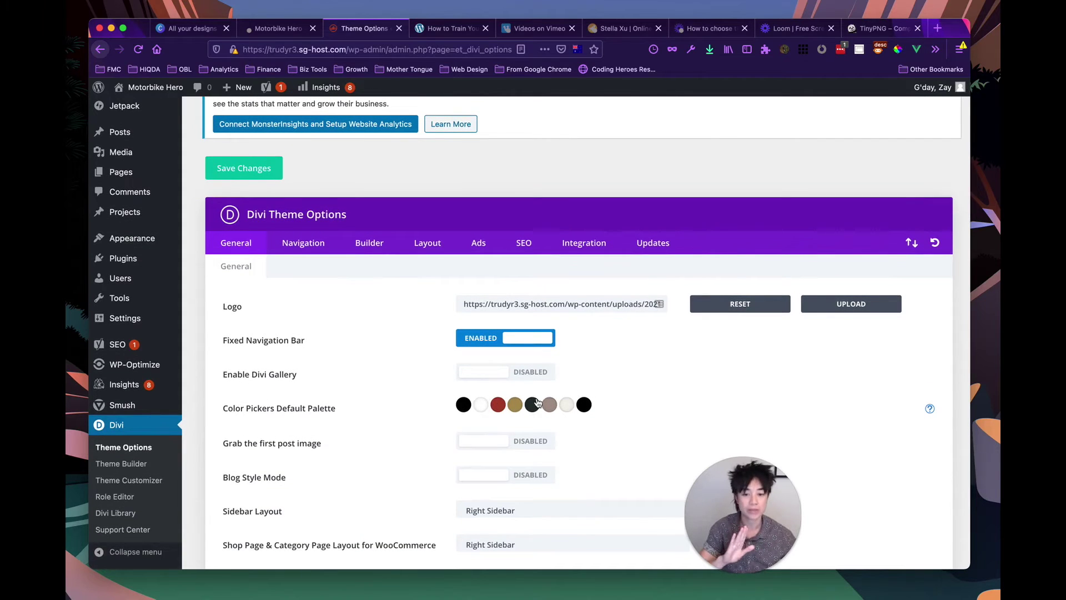
{"action": "scroll", "coordinate": [537, 402], "scroll_direction": "up", "scroll_amount": 2}
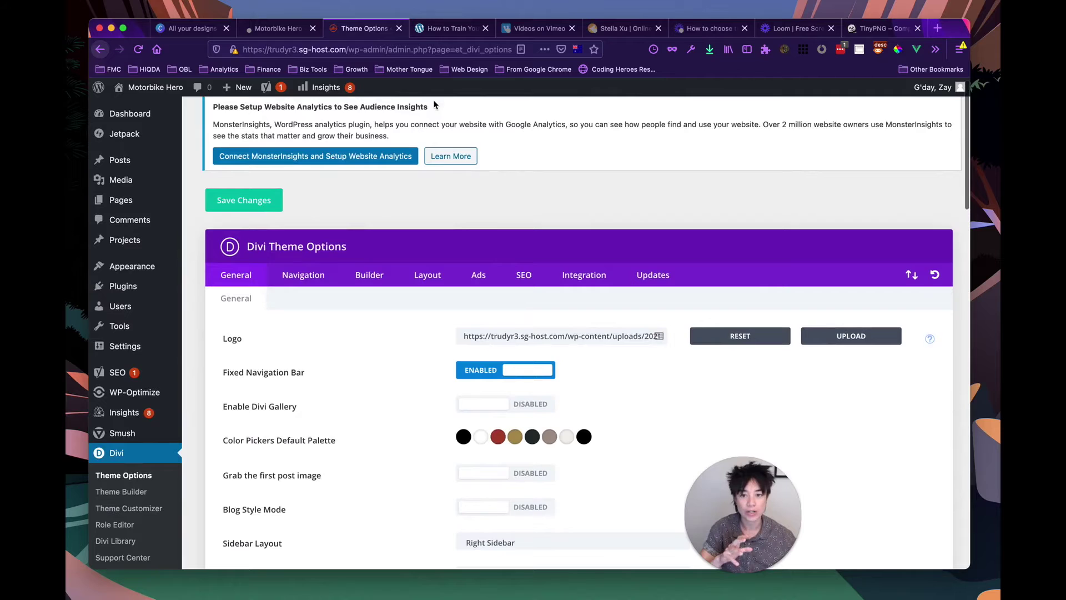
Reload the live Motorbike Hero home page to check the published header, and go back to the Divi Theme Options.
{"action": "left_click", "coordinate": [440, 29]}
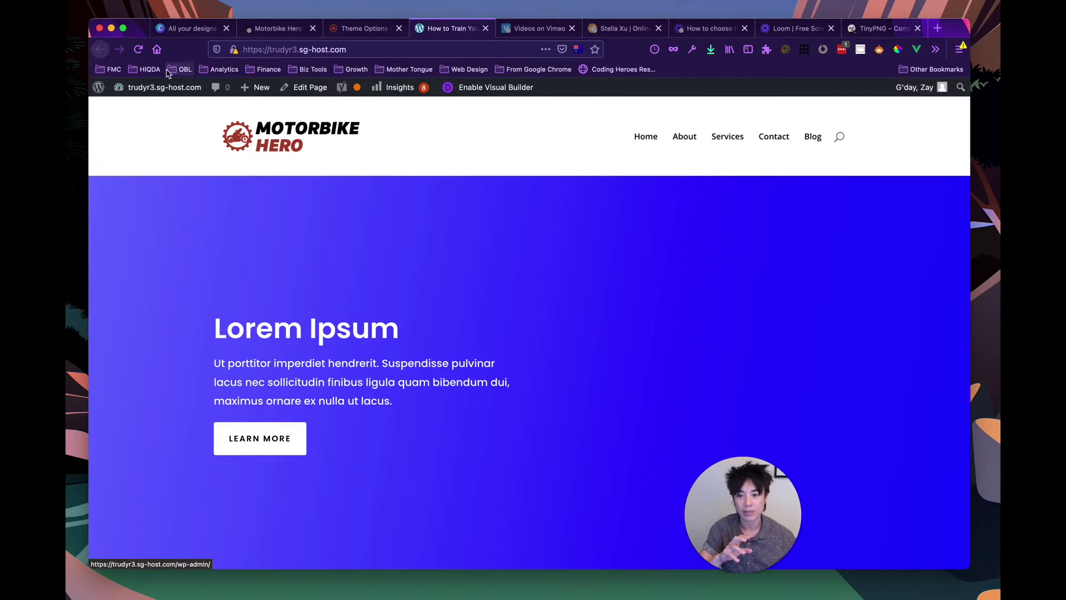
{"action": "left_click", "coordinate": [138, 49]}
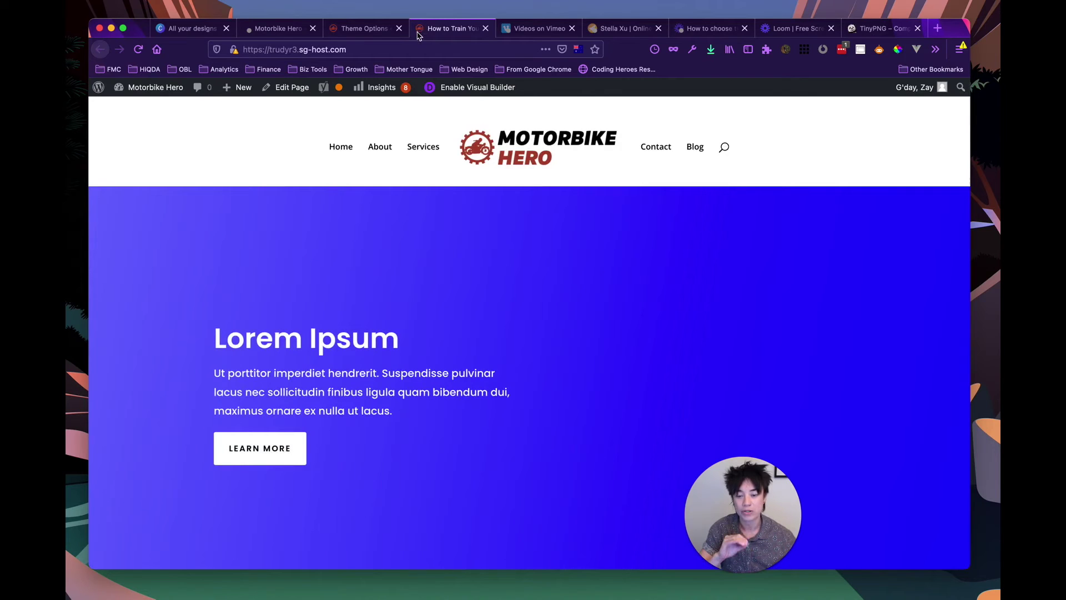
{"action": "left_click", "coordinate": [362, 28]}
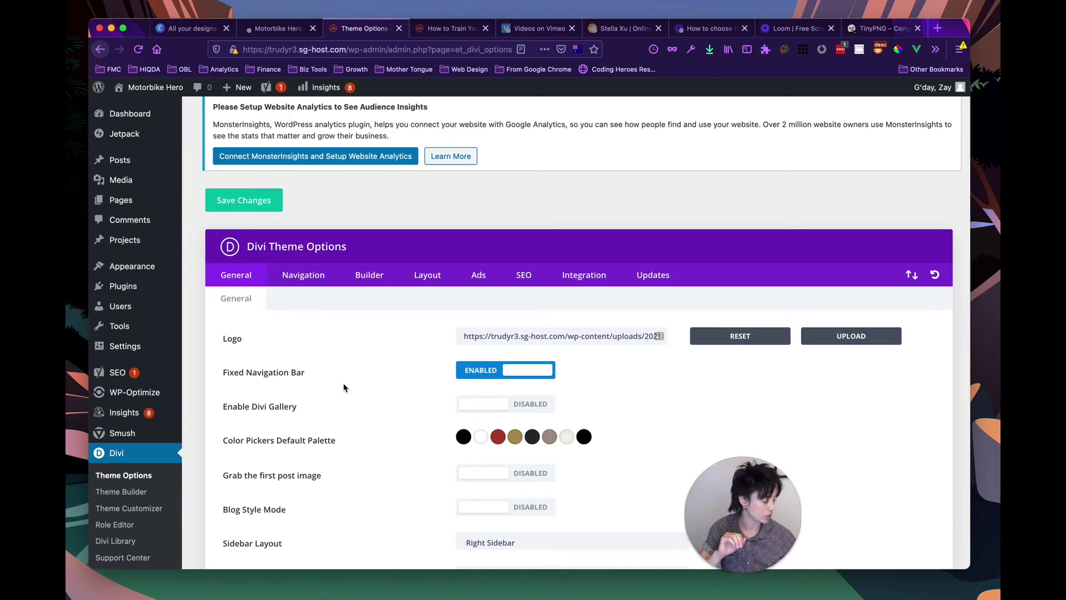
{"action": "mouse_move", "coordinate": [133, 276]}
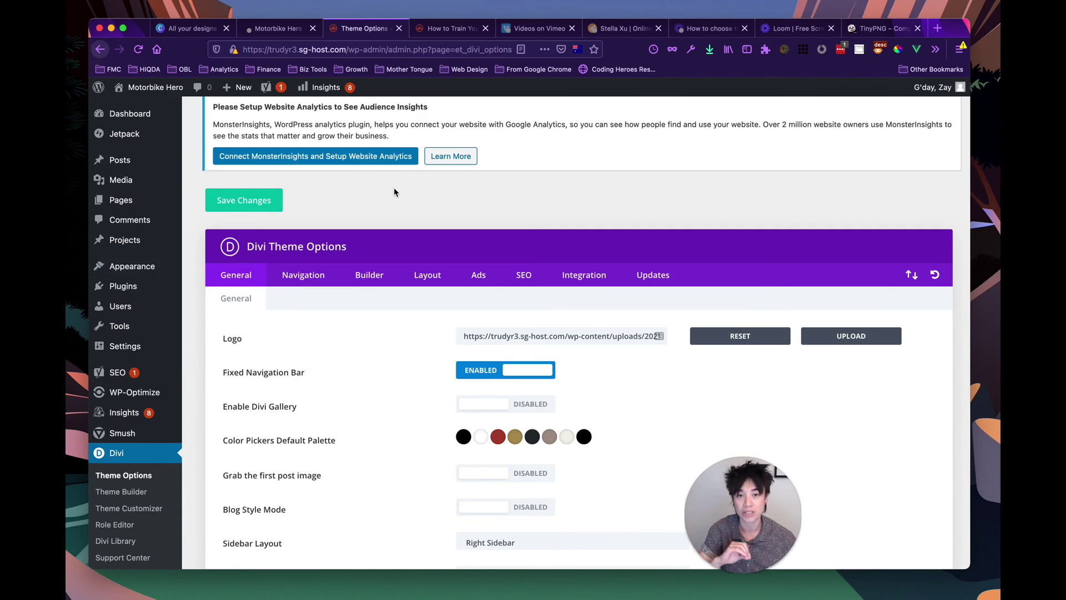
{"action": "left_click_drag", "start_coordinate": [777, 518], "coordinate": [156, 521]}
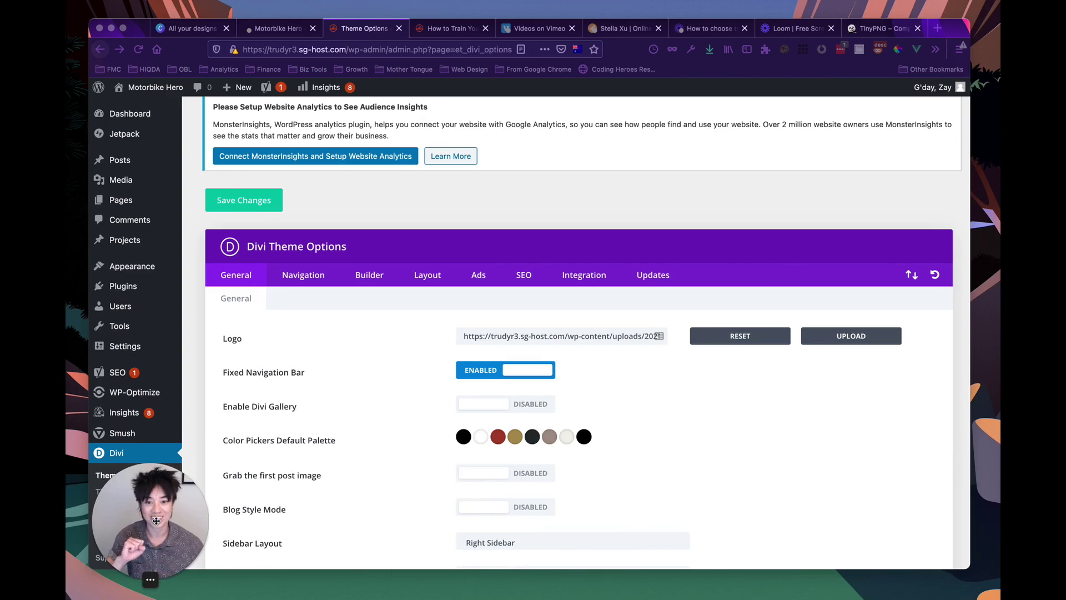